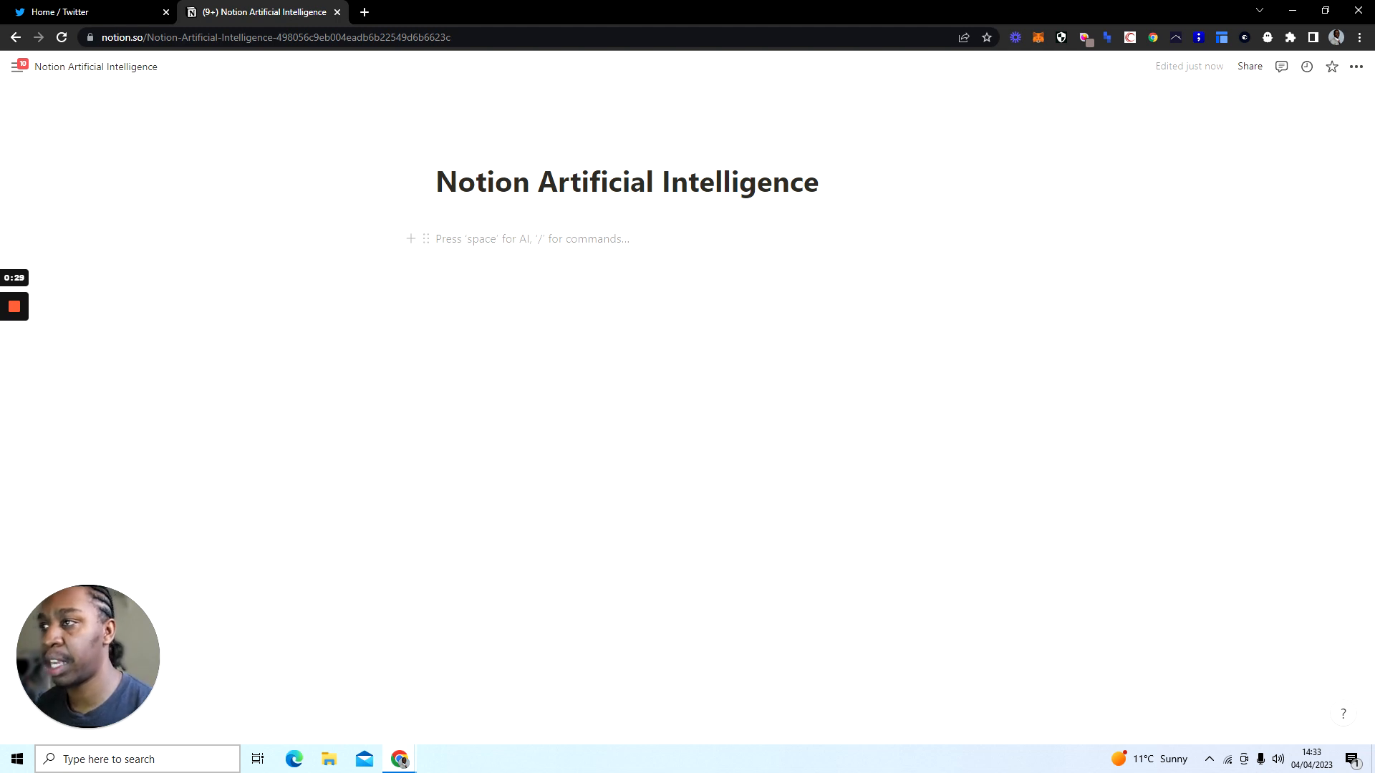
- Look through the Founder-Market Fit page as an example and return to the Notion Artificial Intelligence page
mouse_move(17, 67)
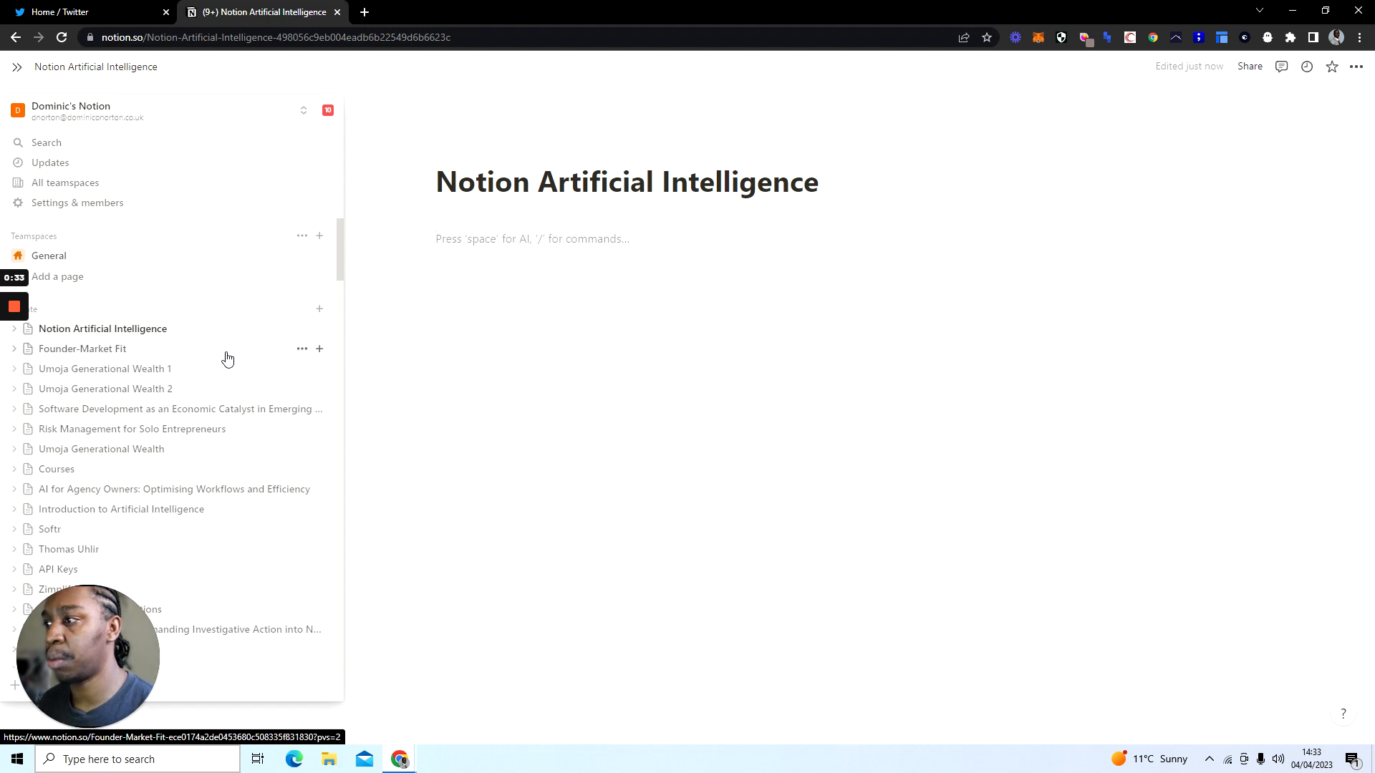
click(227, 351)
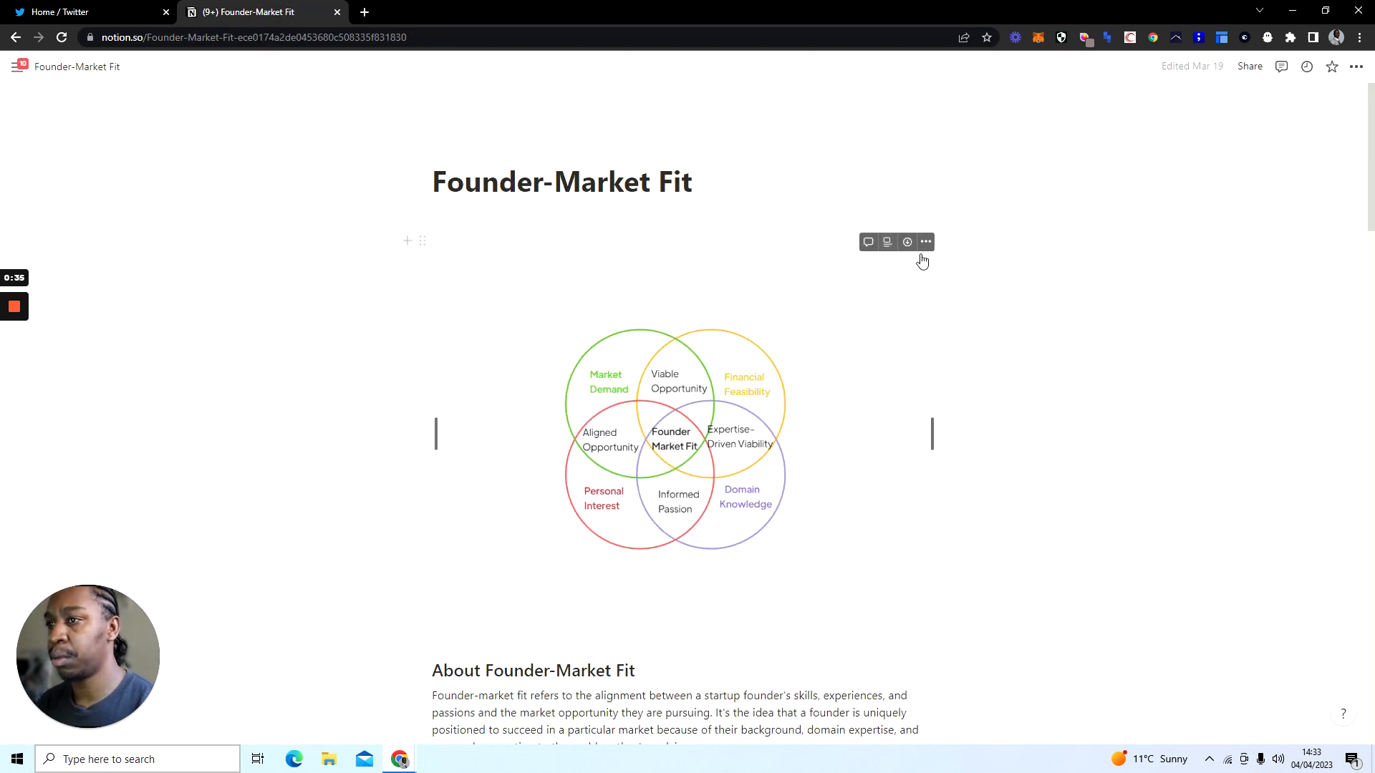
scroll(920, 261, down, 6)
scroll(687, 413, down, 15)
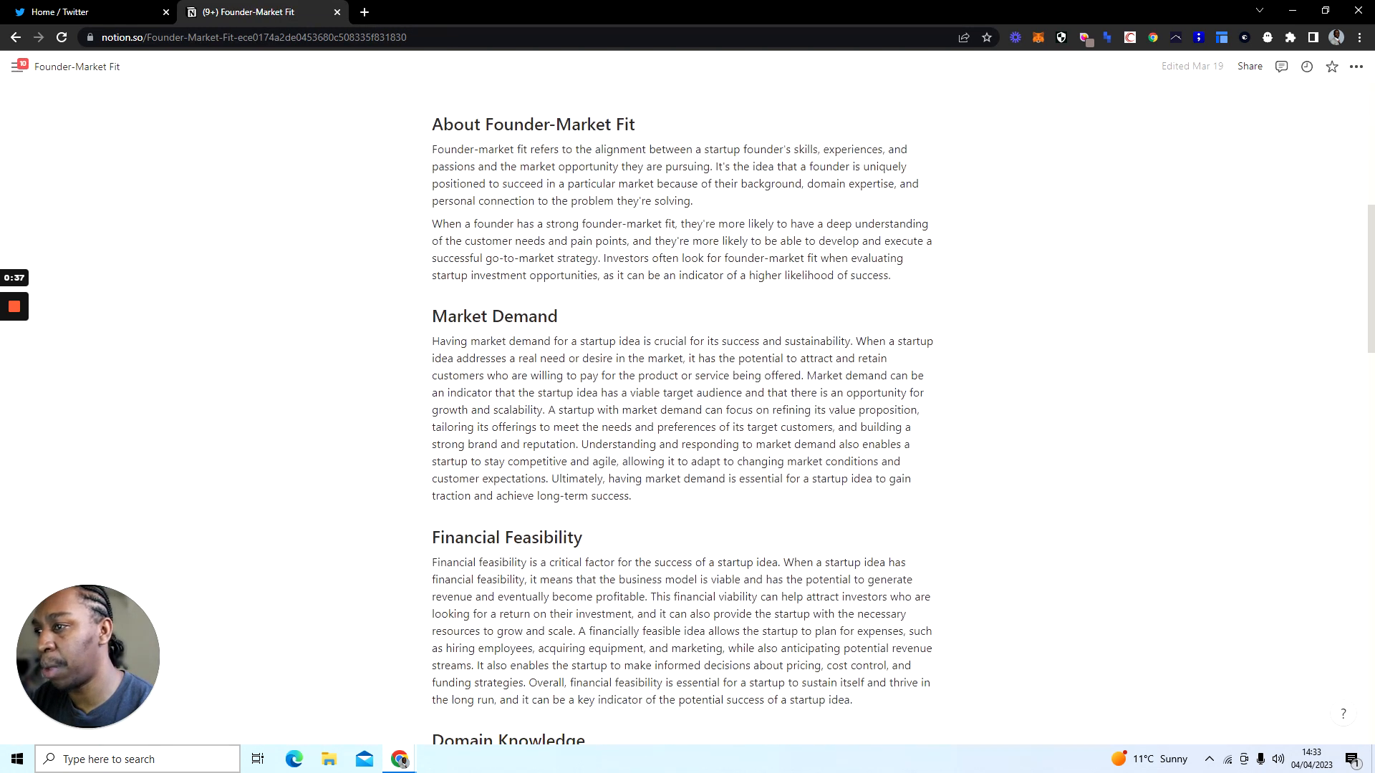
scroll(687, 413, up, 20)
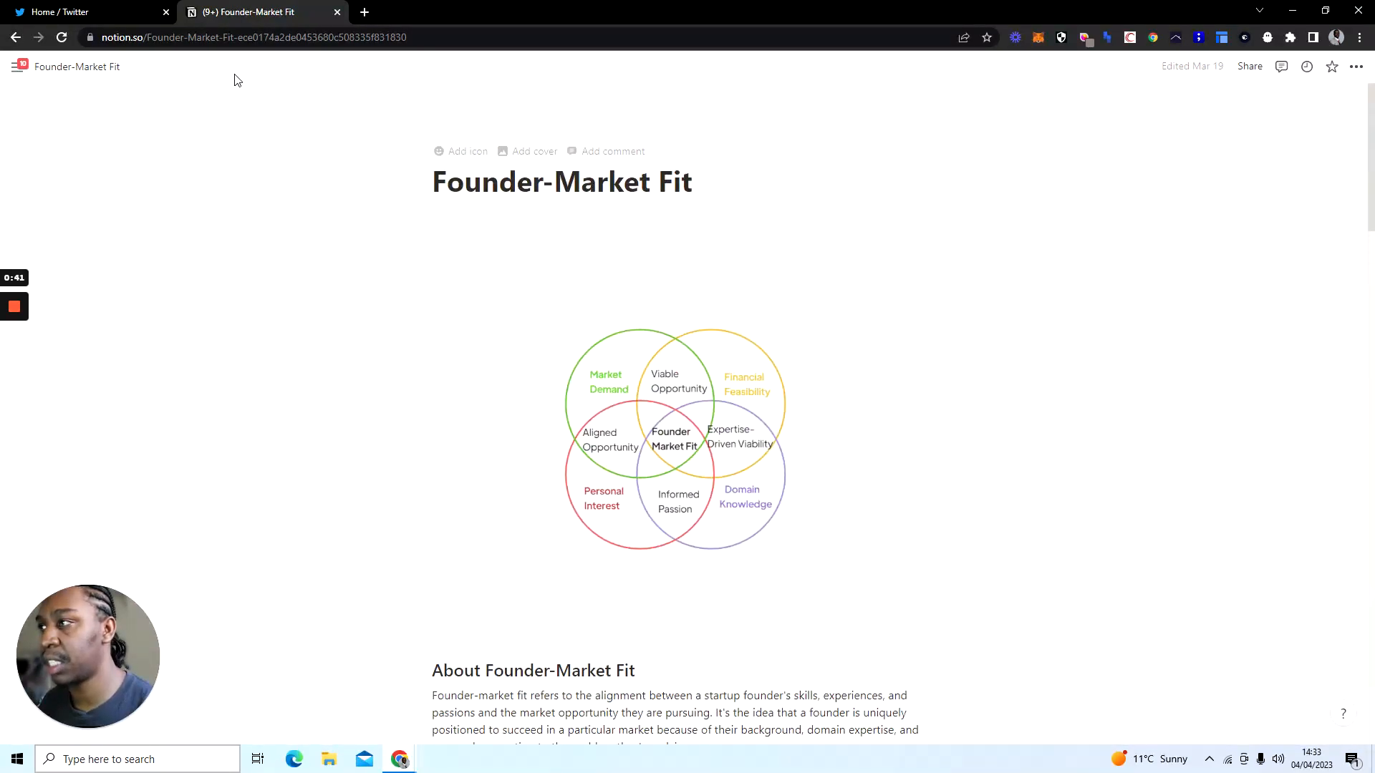
mouse_move(17, 66)
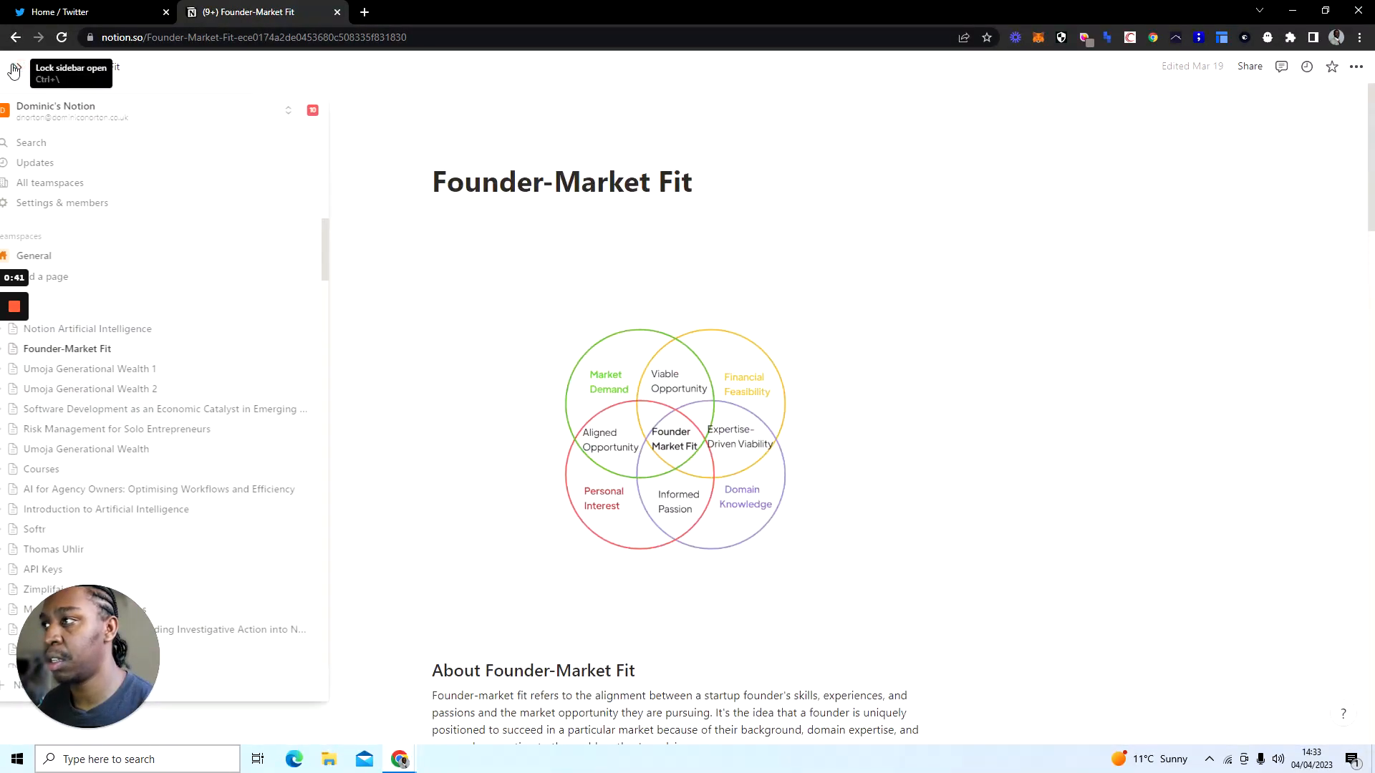
click(169, 330)
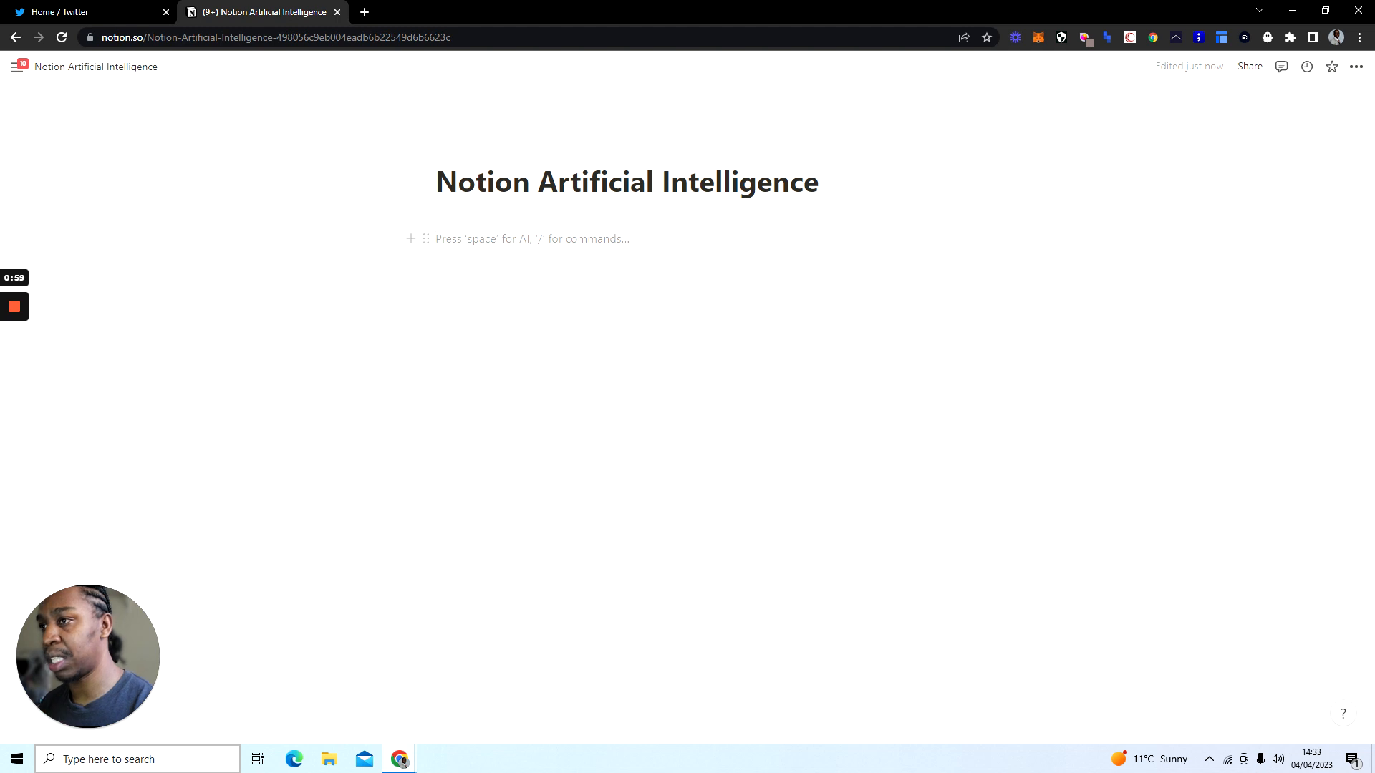
- Start an AI brainstorm in the empty block with the prompt "Brainstorm app ideas that integrate artificial intelligence"
text(/)
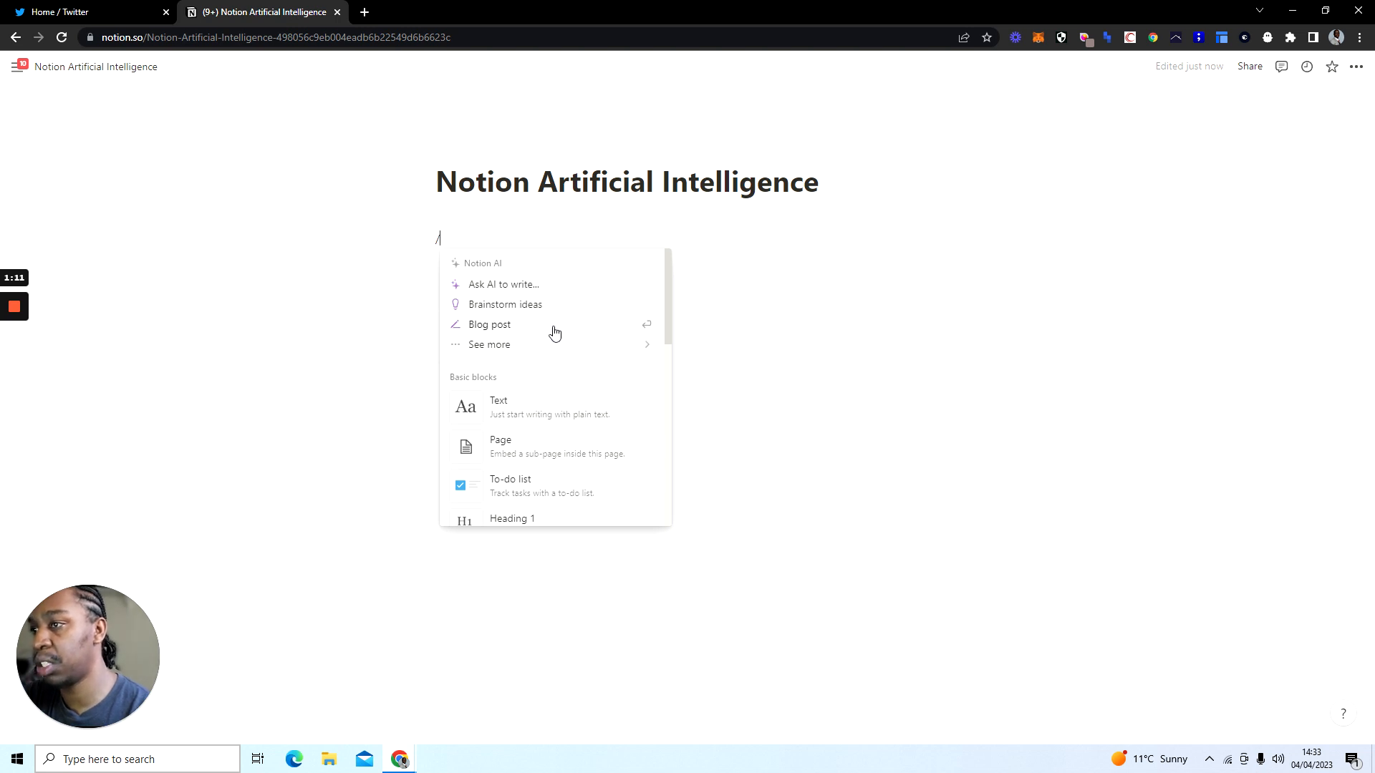
mouse_move(562, 349)
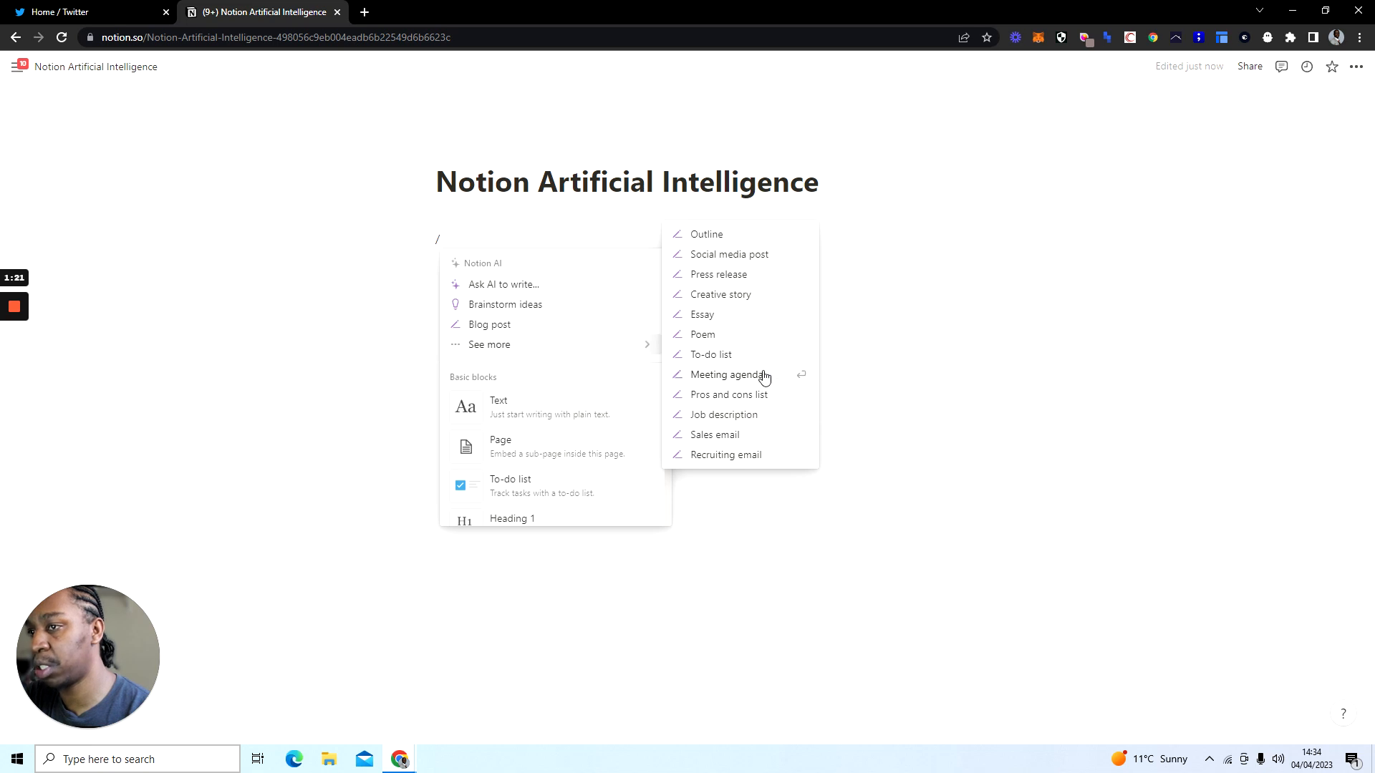
click(576, 313)
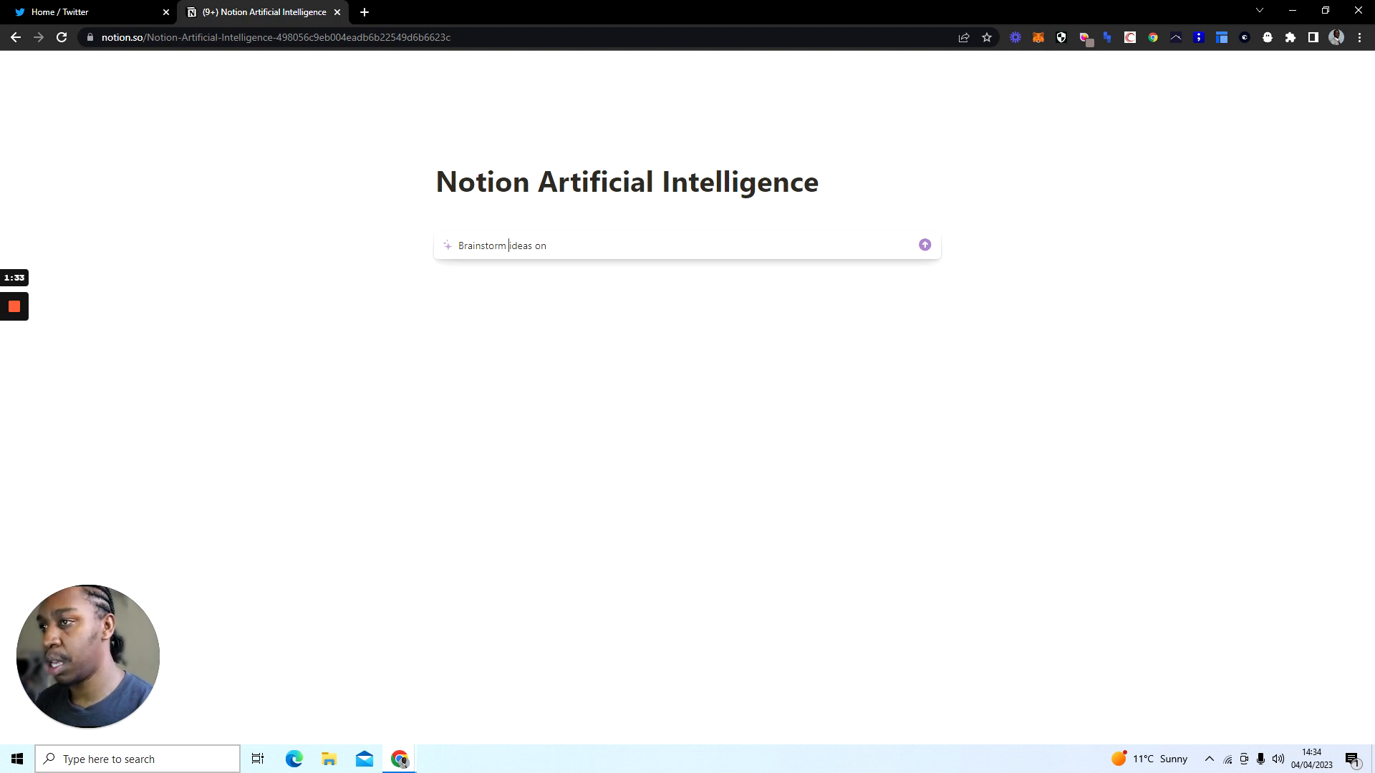
text(app)
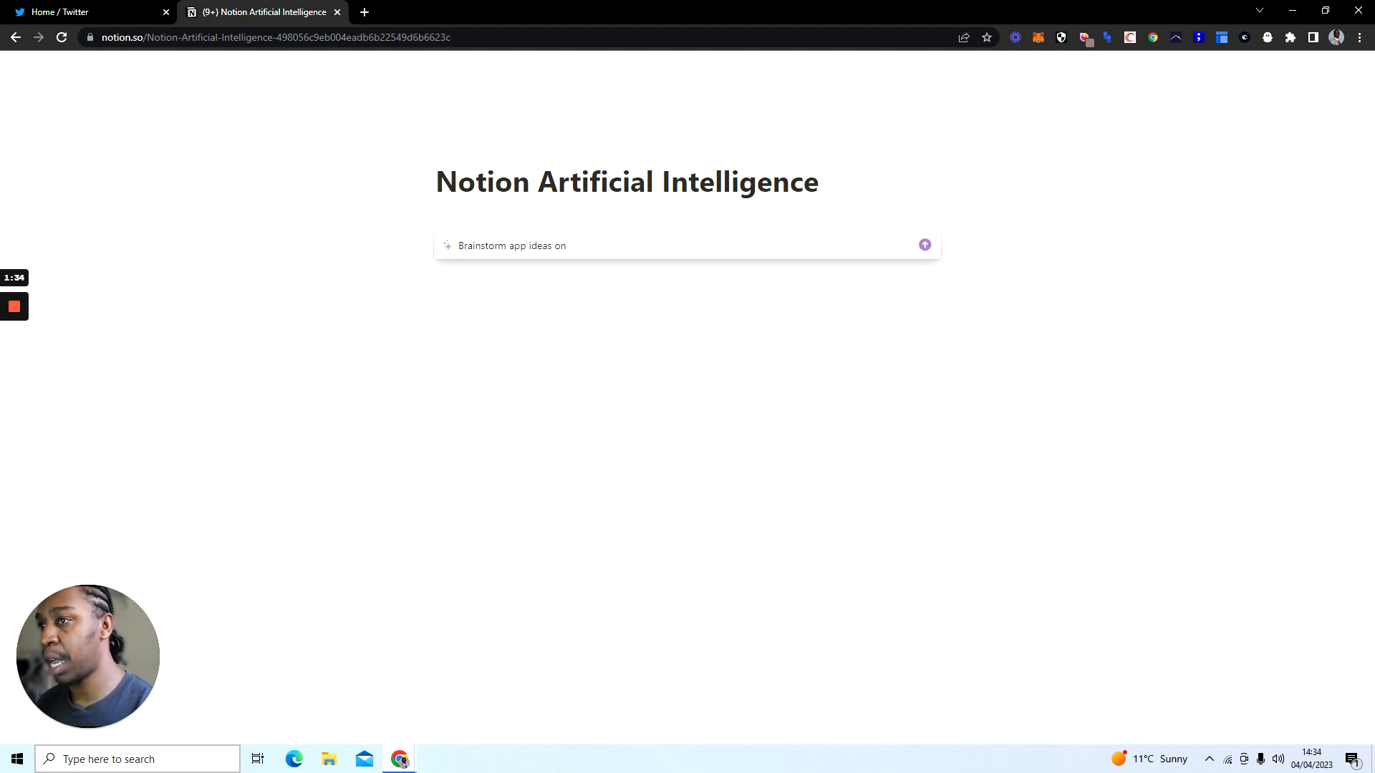
click(569, 246)
key(BackSpace)
key(BackSpace)
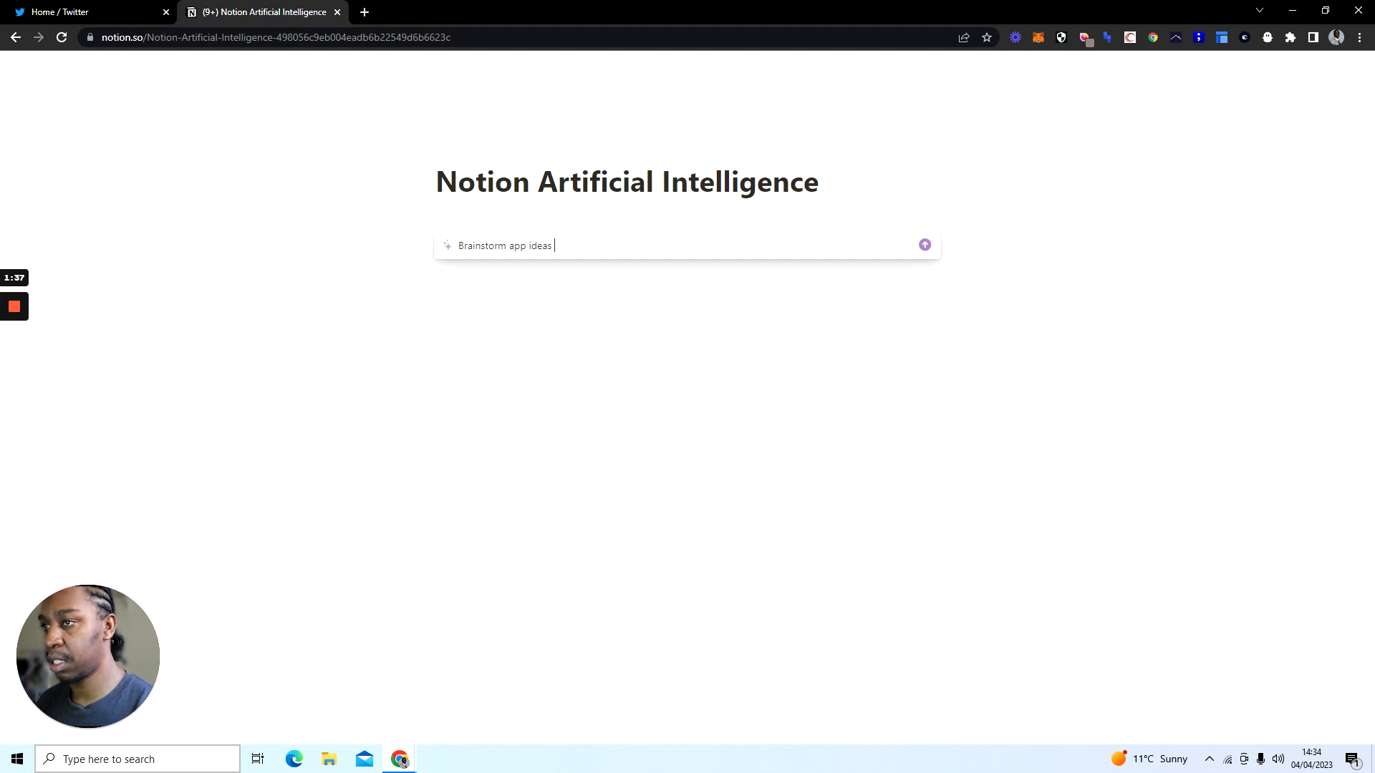
text(that integr)
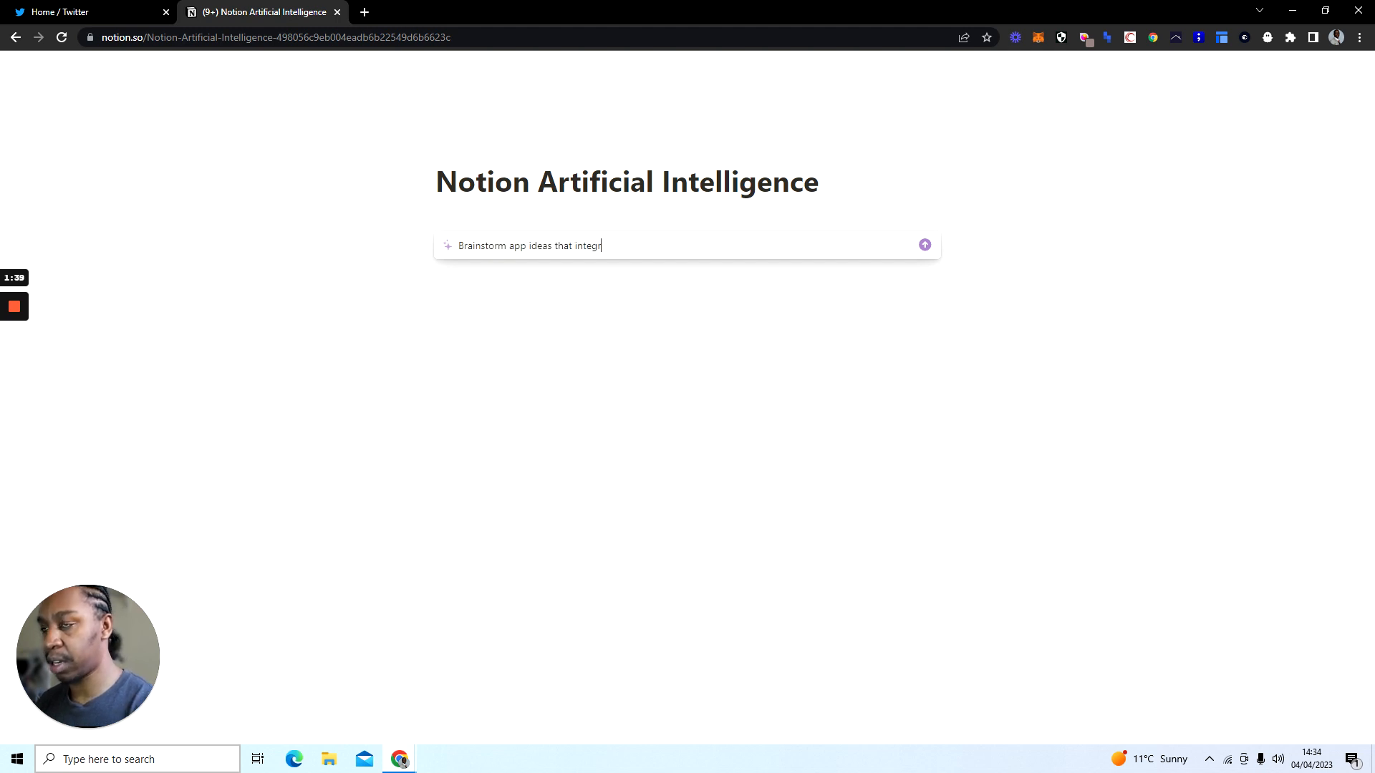
text(ate artifici)
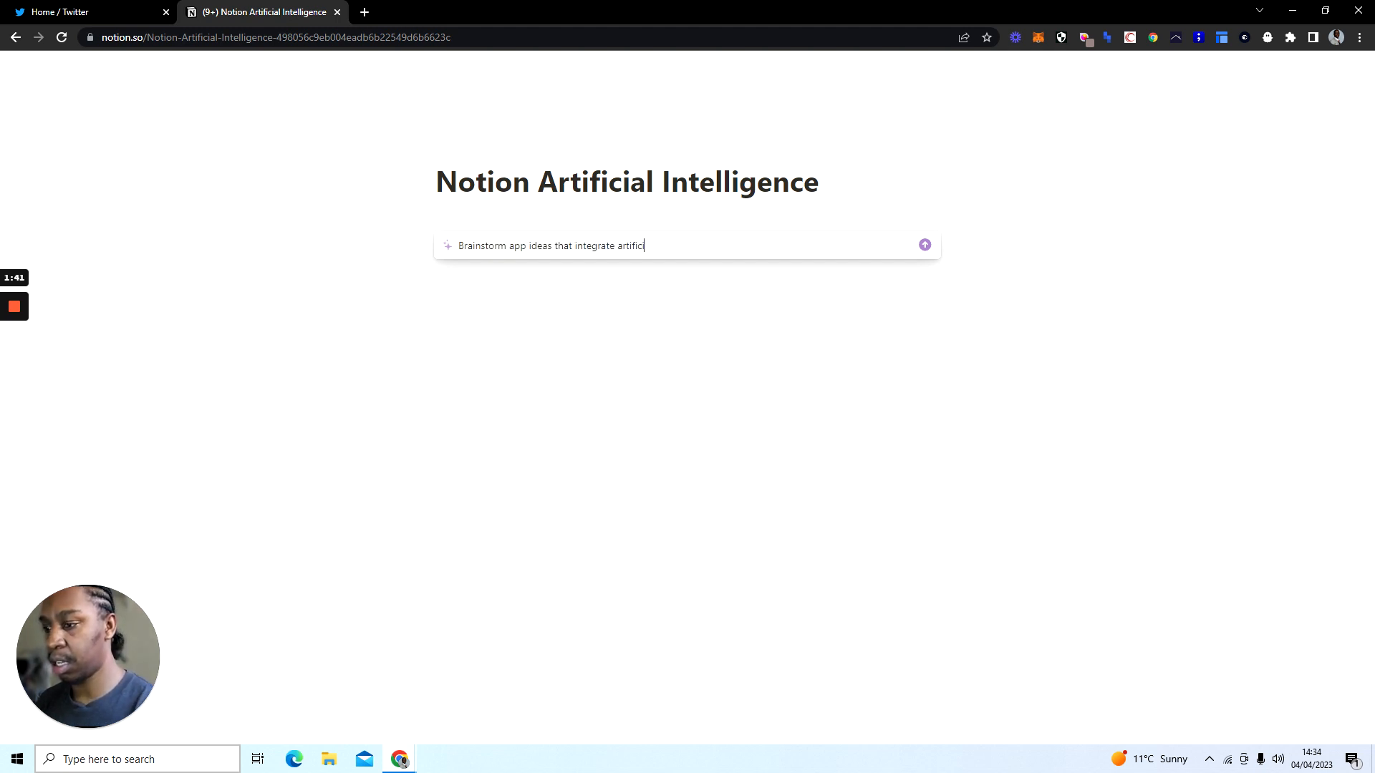
text(al intel)
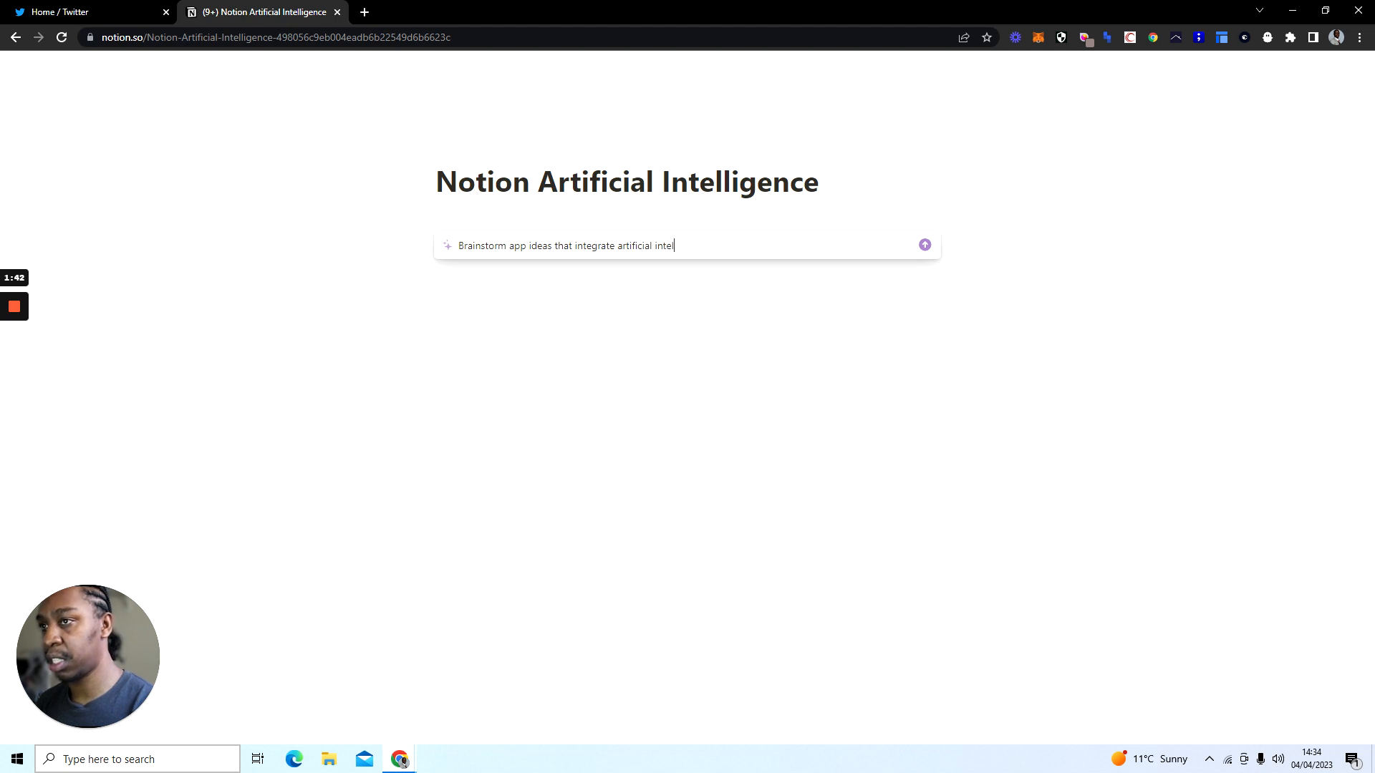
text(ligence)
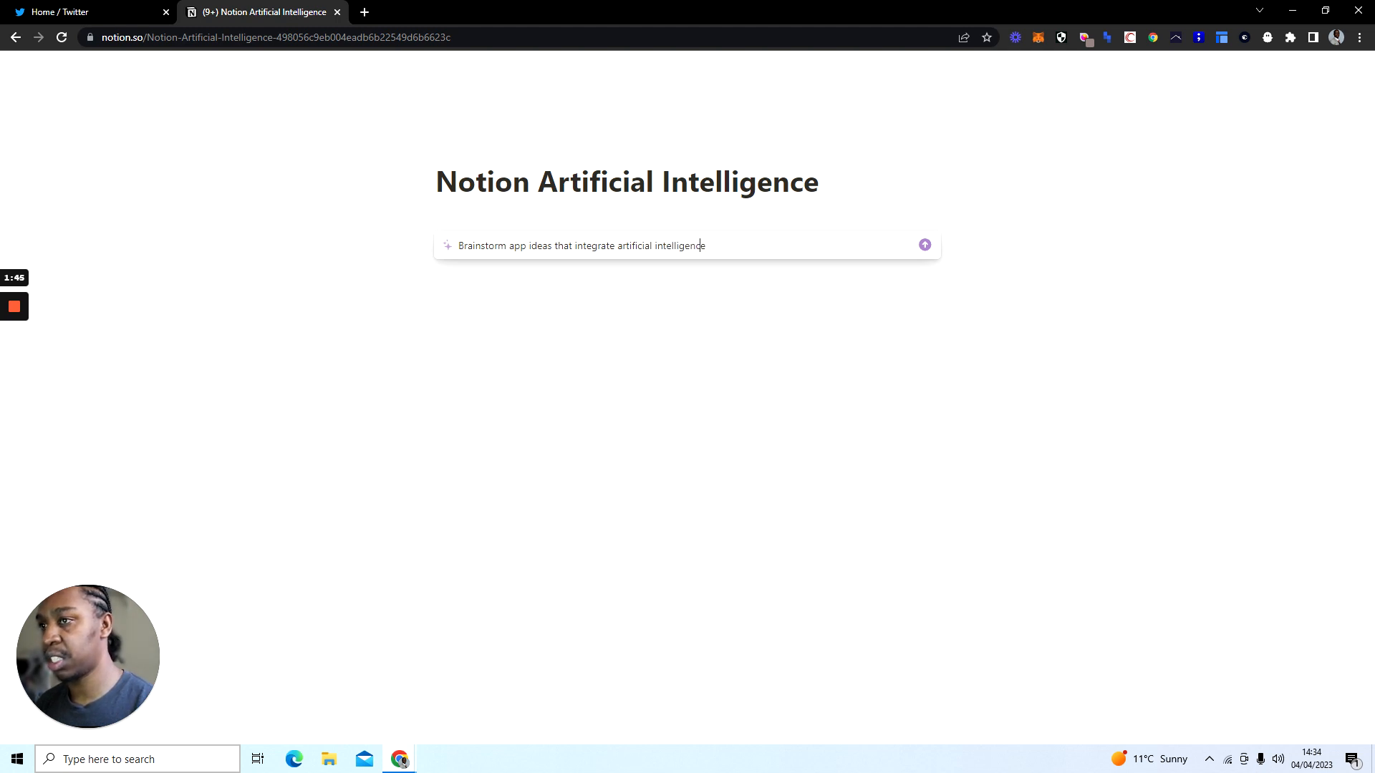
- Insert "generative text" before "artificial intelligence", add "in the cleantech industry" to the end of the prompt, and submit it
key(Left)
key(Left)
key(Left)
key(Left)
key(Left)
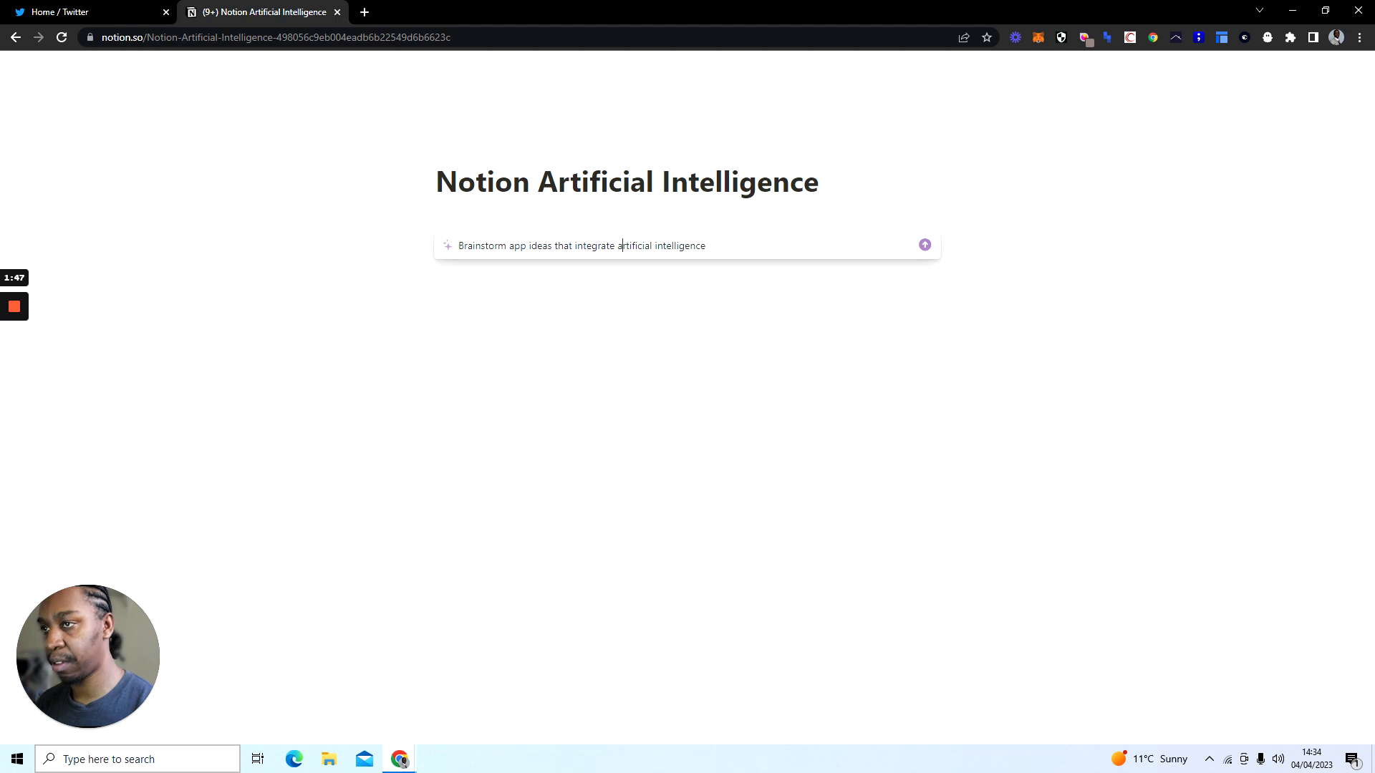
text(generative)
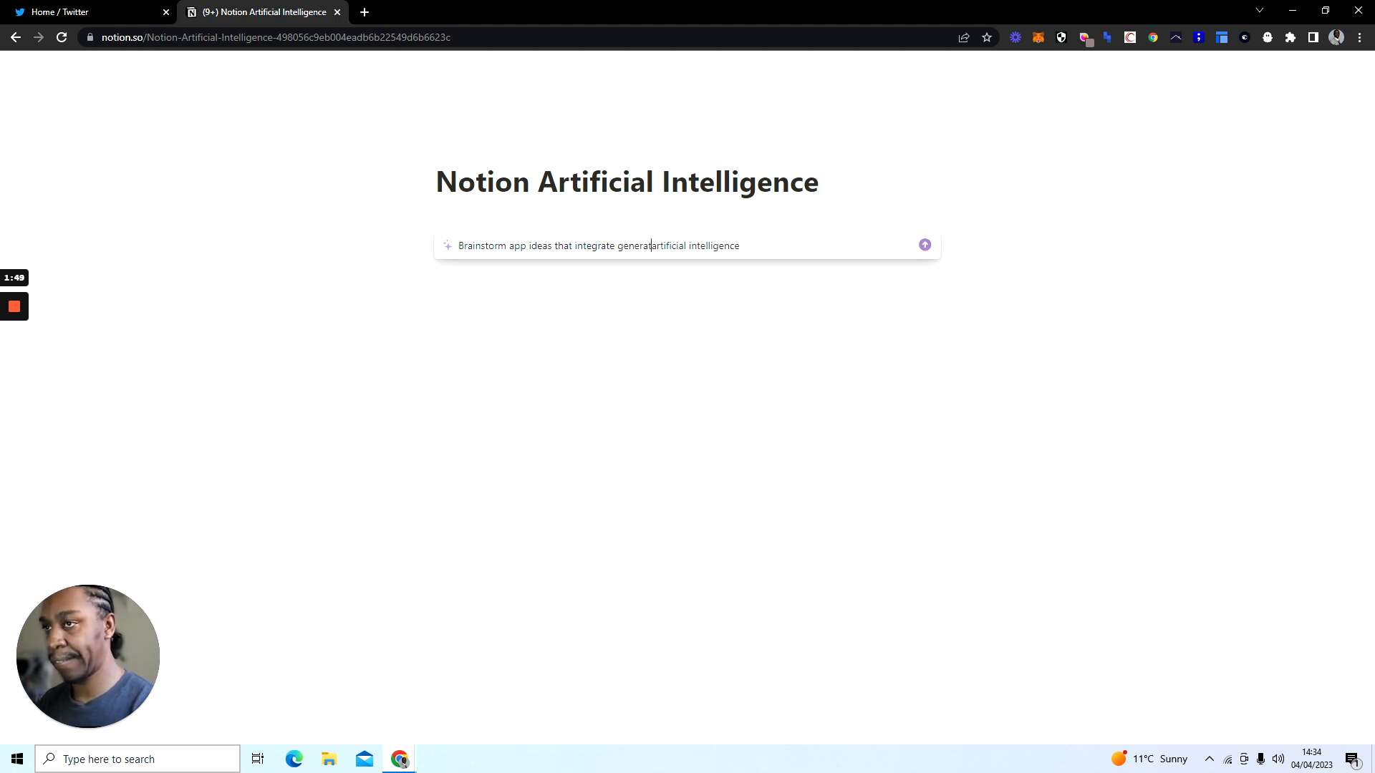
text( text art)
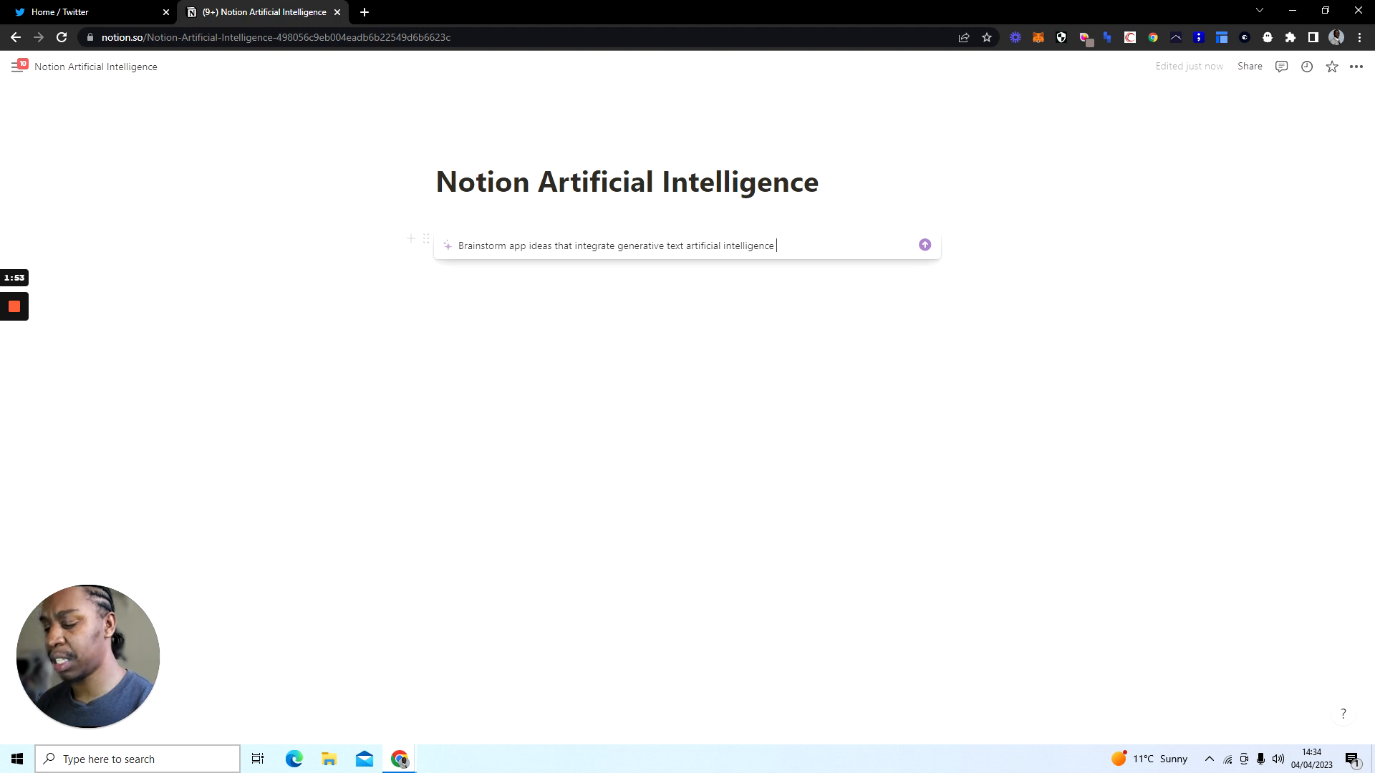
text(ificial intelligence in the)
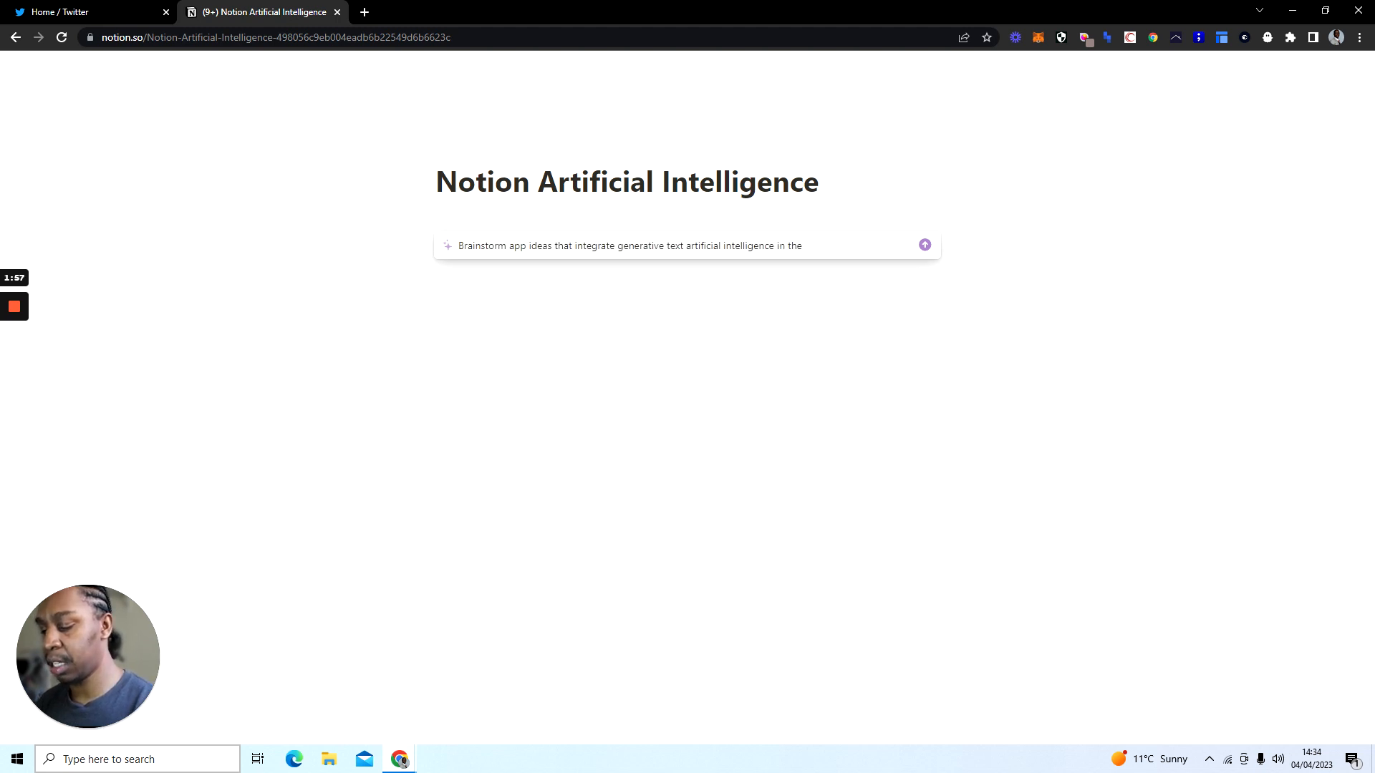
text( cleantech ind)
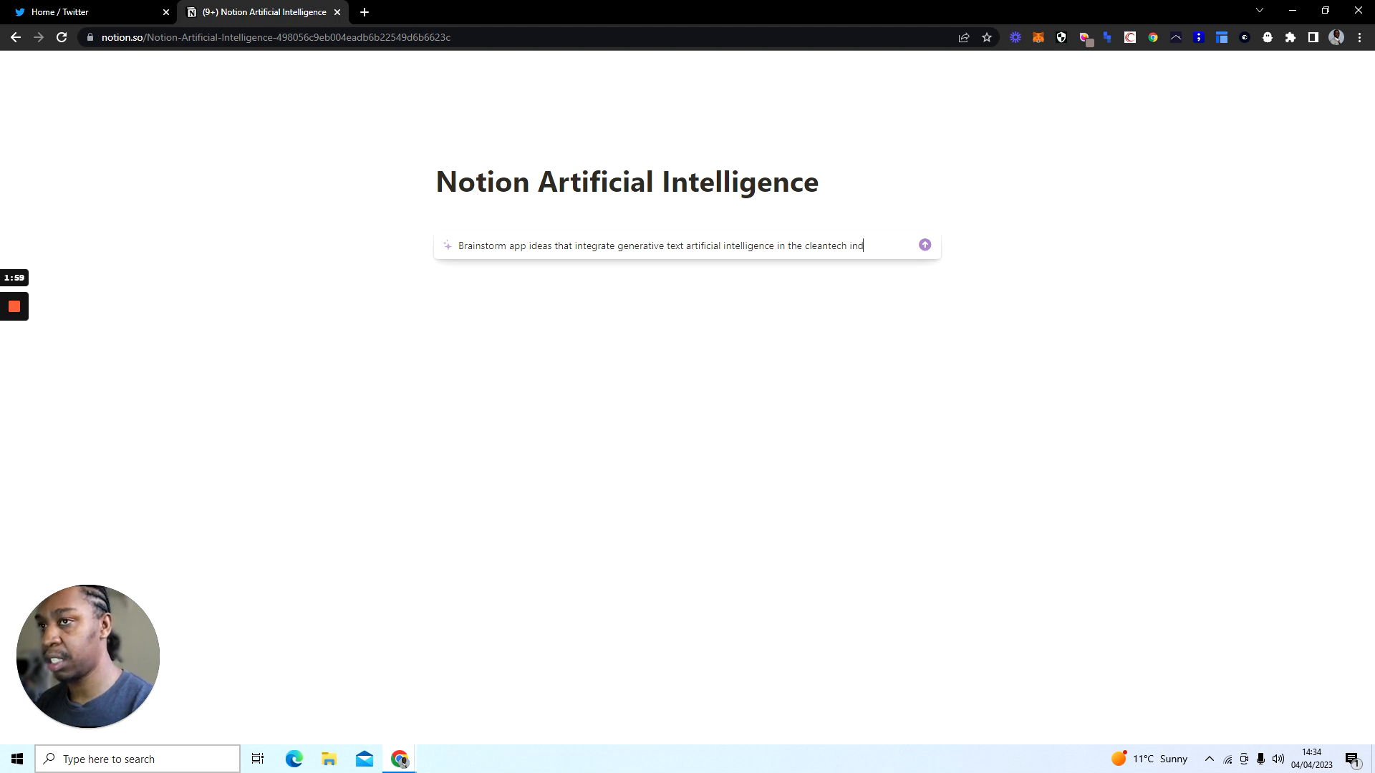
text(ustry)
key(Return)
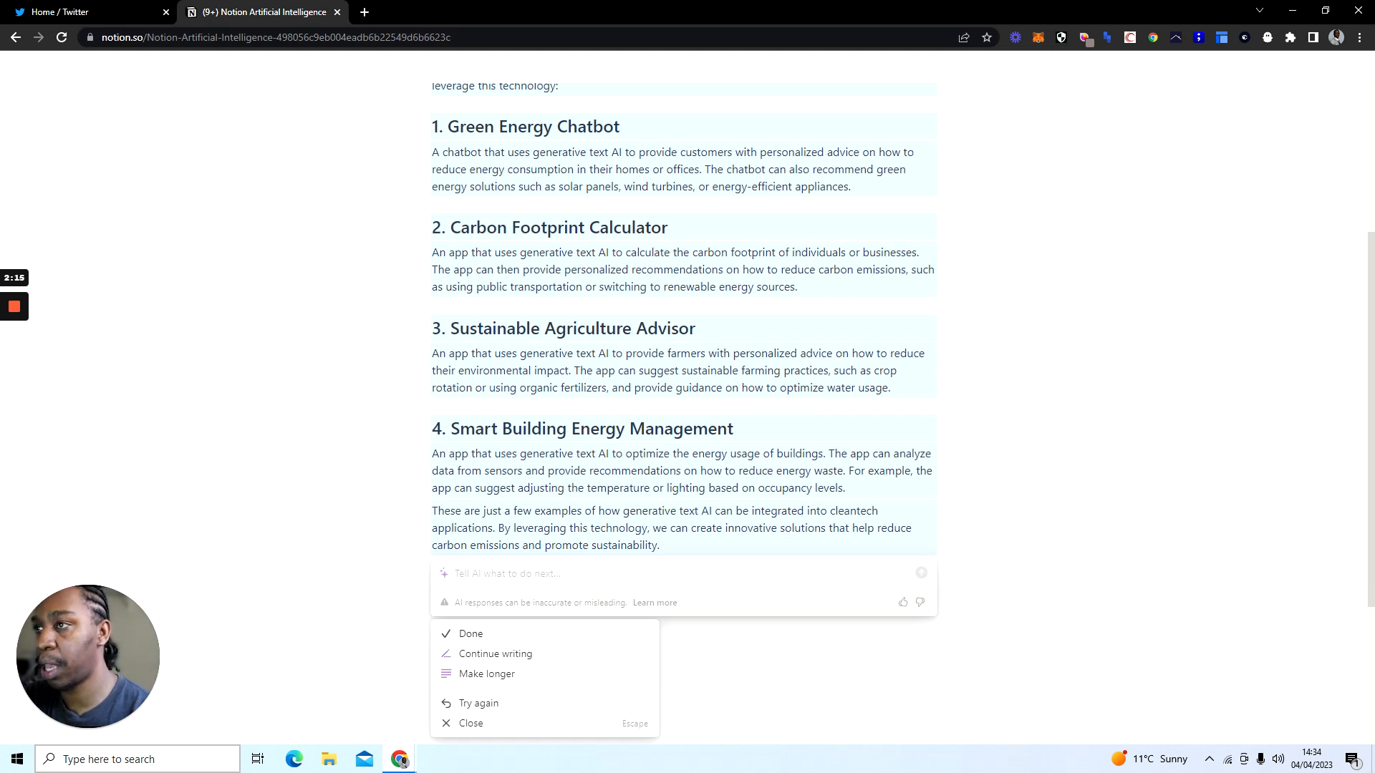
- Have the AI continue writing the brainstormed cleantech app ideas and review the extended draft
click(565, 657)
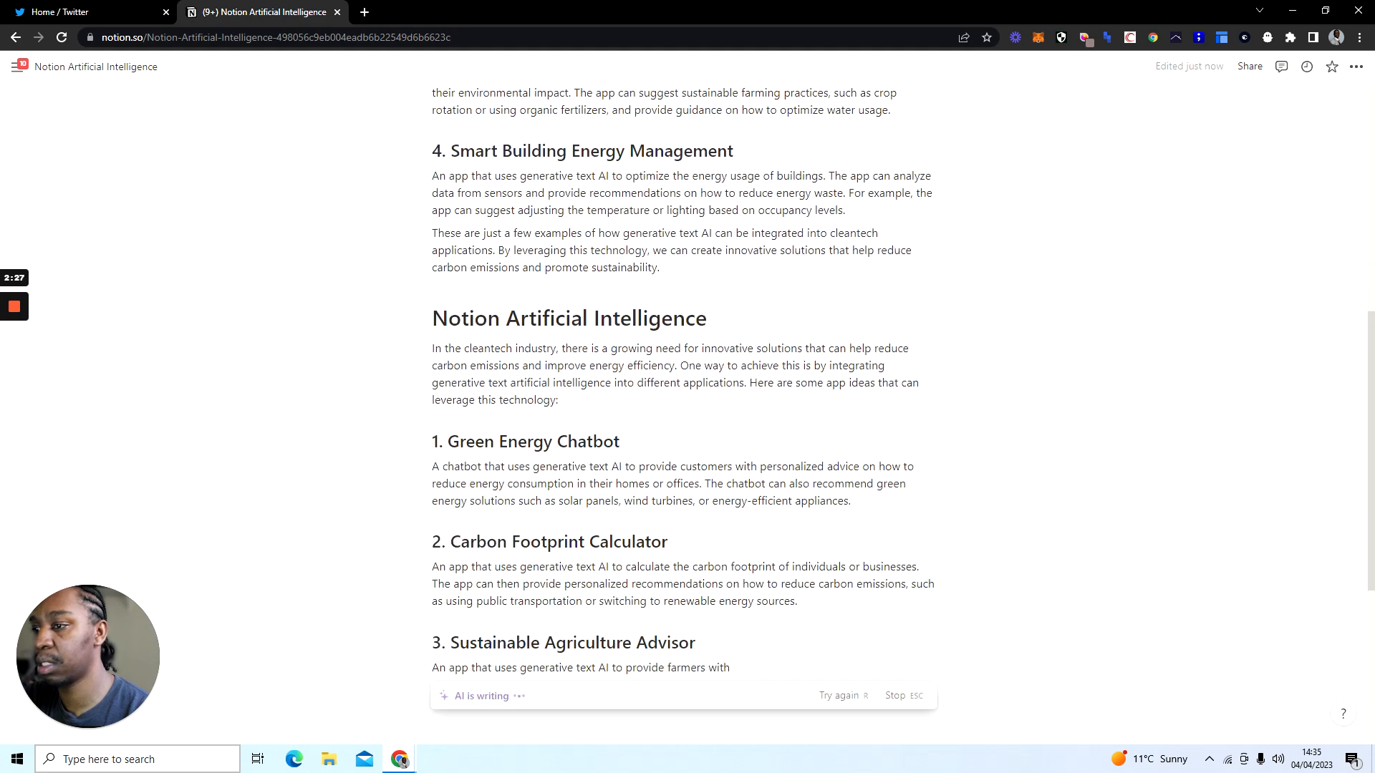
scroll(684, 408, up, 4)
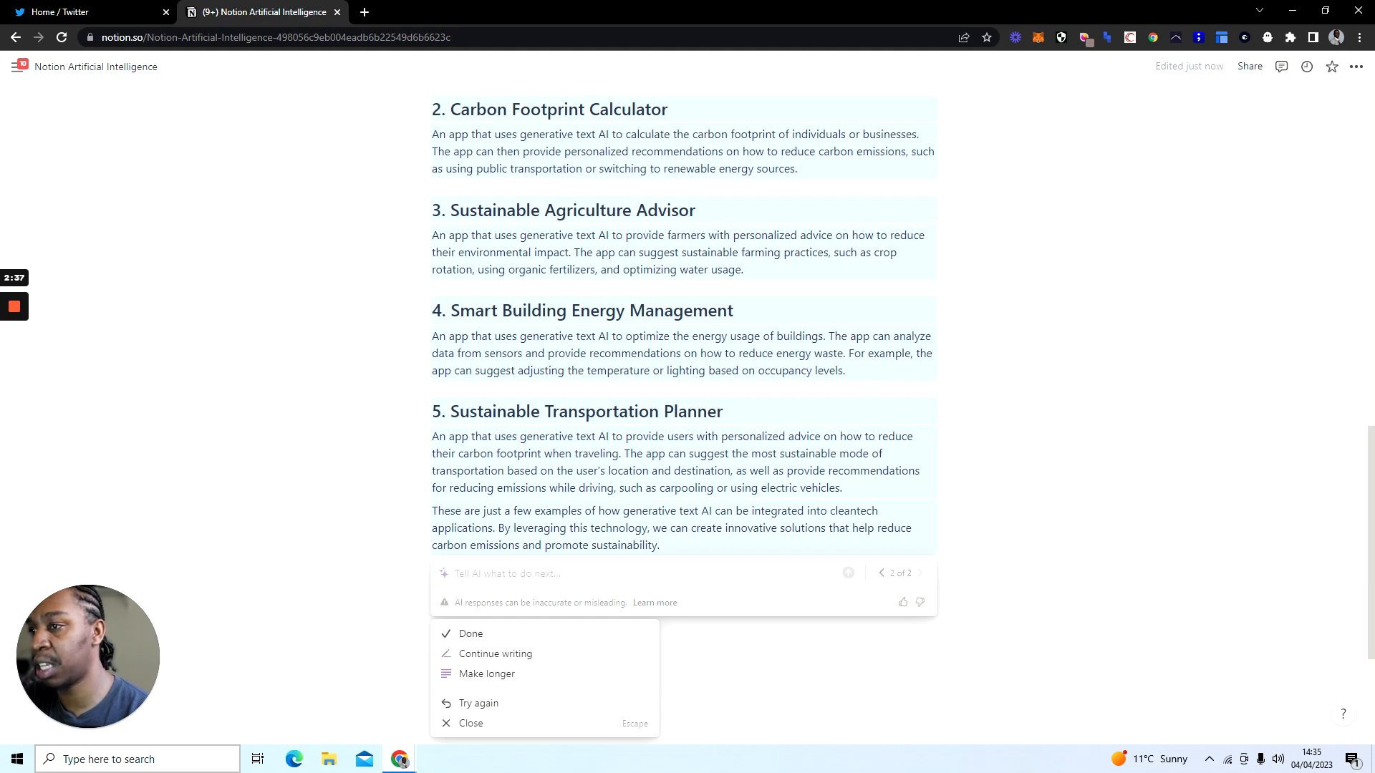
scroll(684, 413, up, 9)
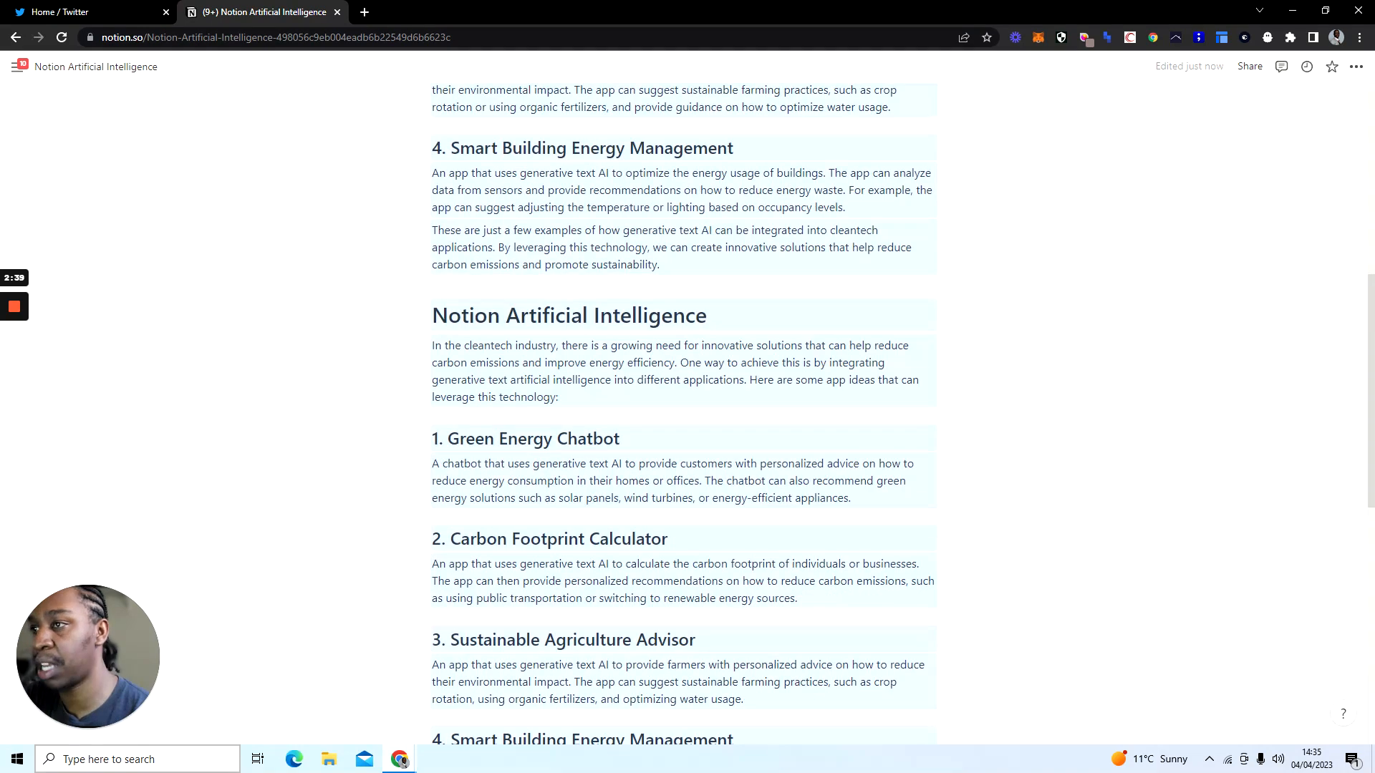
scroll(573, 474, down, 12)
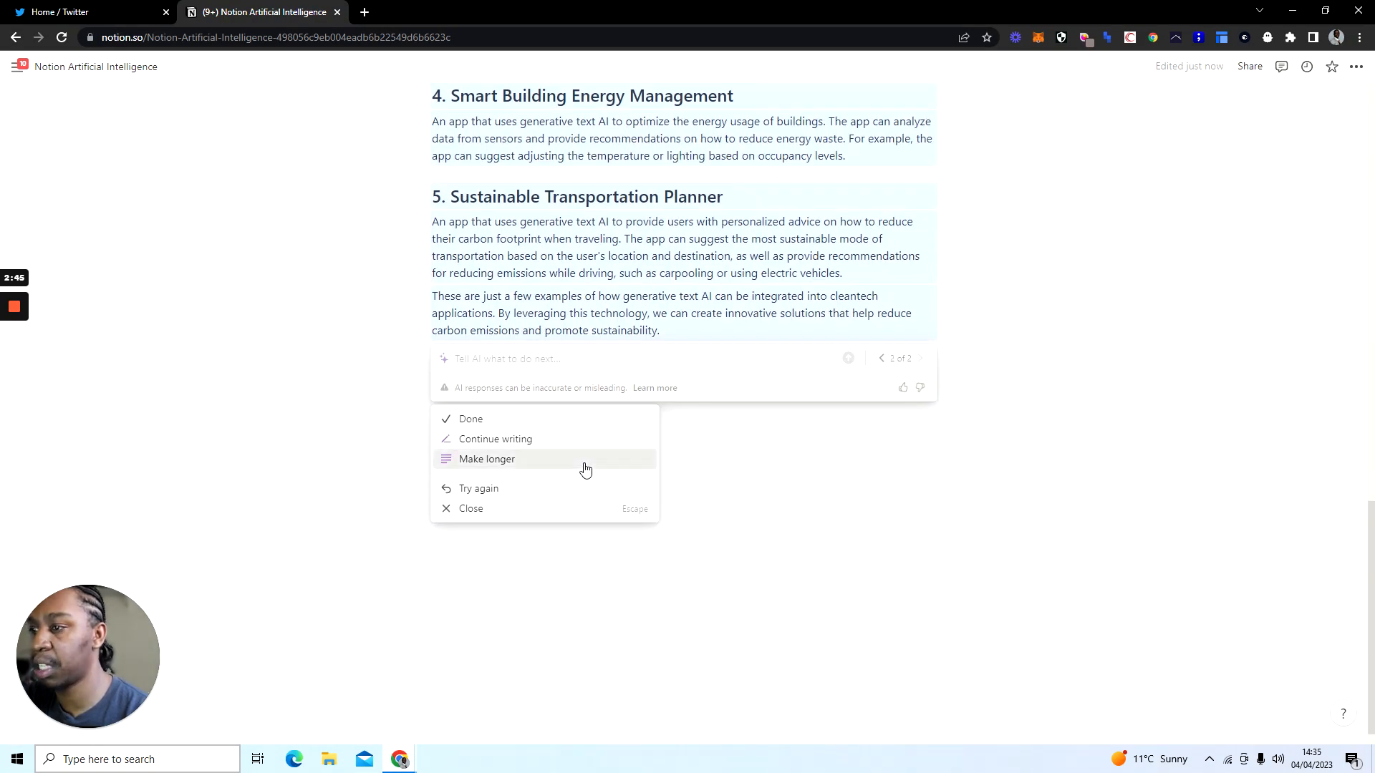
- Have the AI make the draft longer and accept the expanded text into the page
click(584, 465)
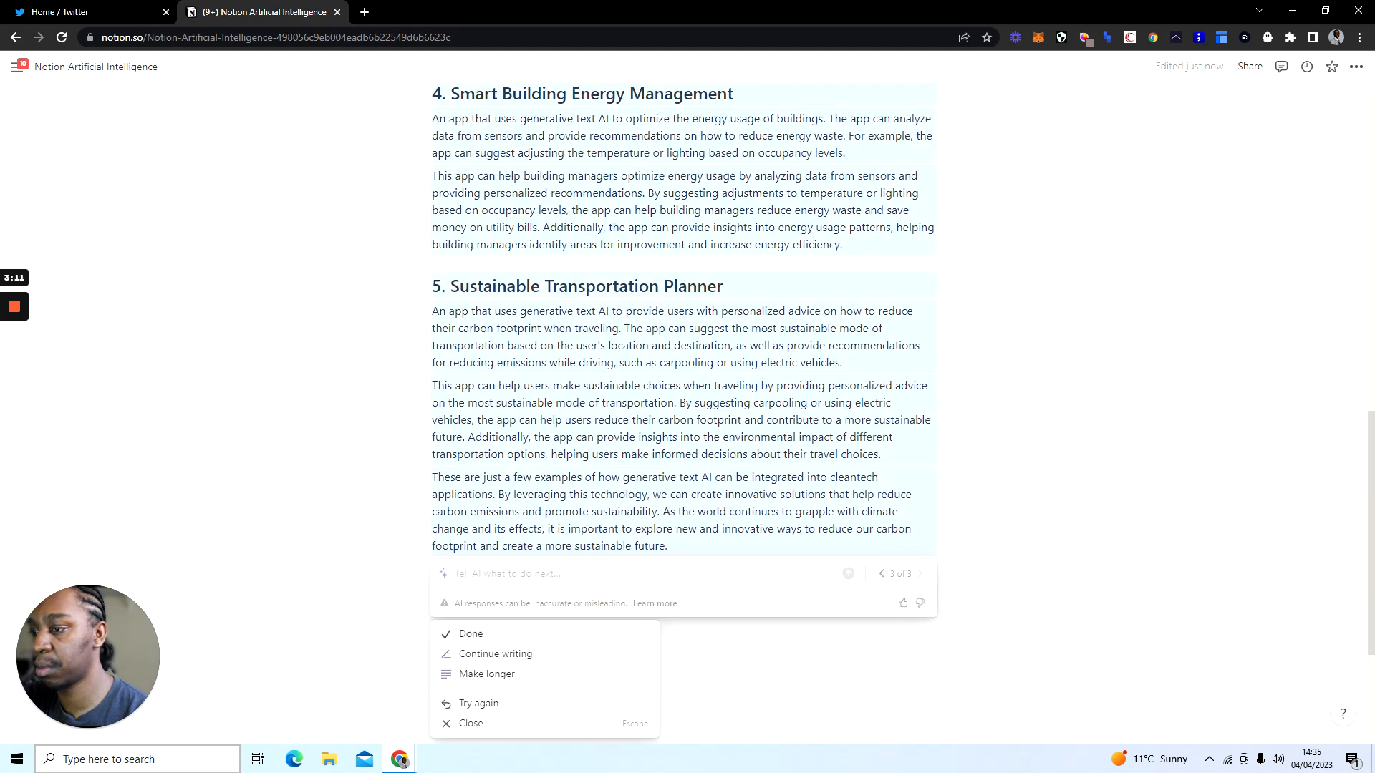
click(535, 635)
scroll(684, 400, up, 12)
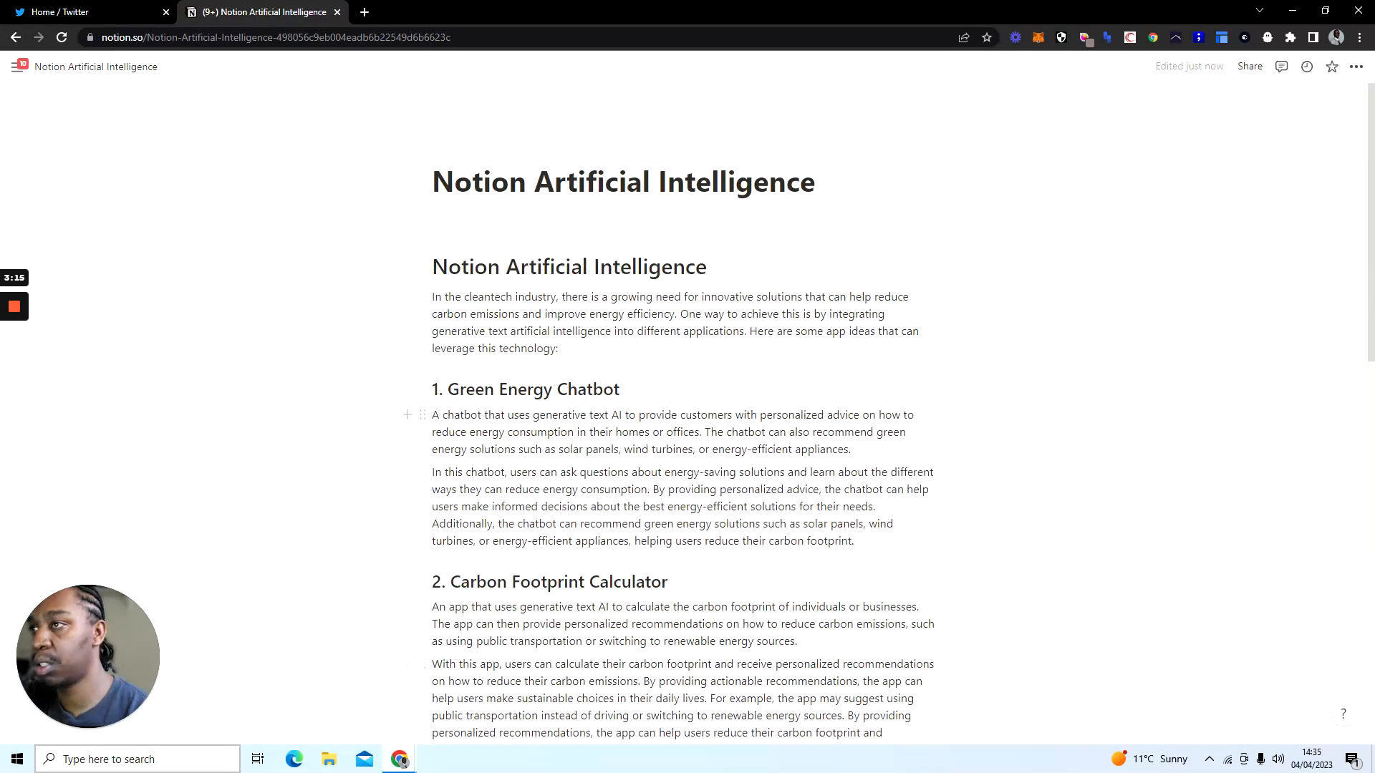
- Delete all the generated text below the "Notion Artificial Intelligence" heading in the page body
scroll(684, 401, down, 12)
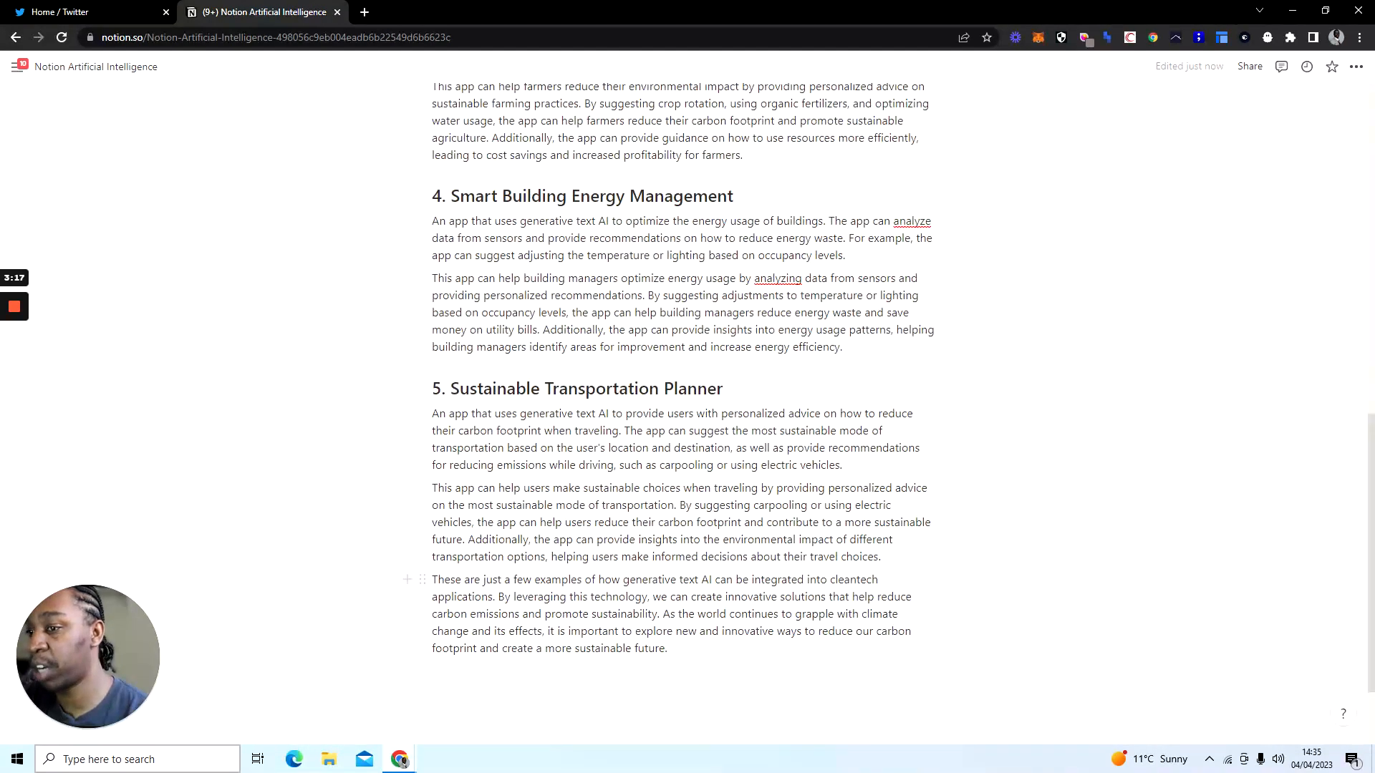
drag(669, 648, 598, 220)
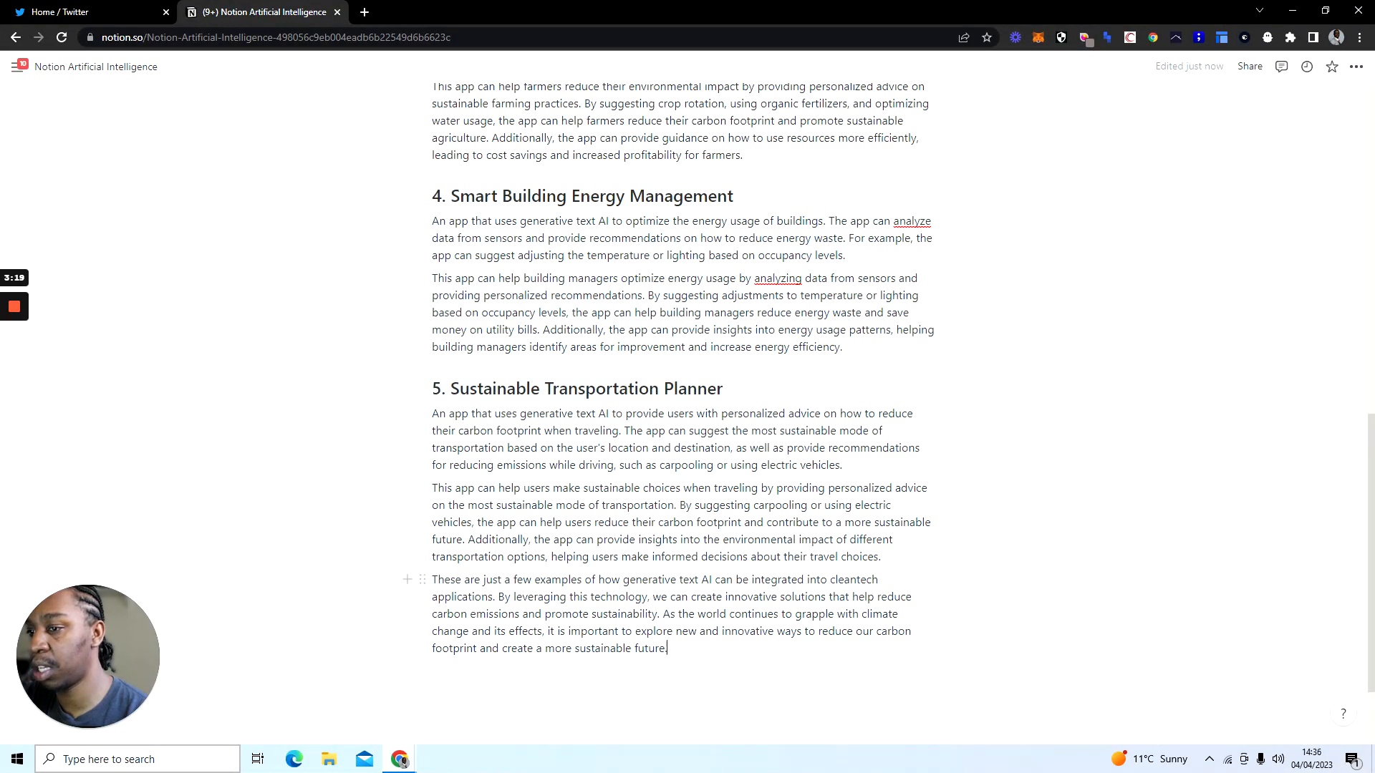
drag(667, 648, 433, 226)
scroll(616, 247, up, 10)
key(BackSpace)
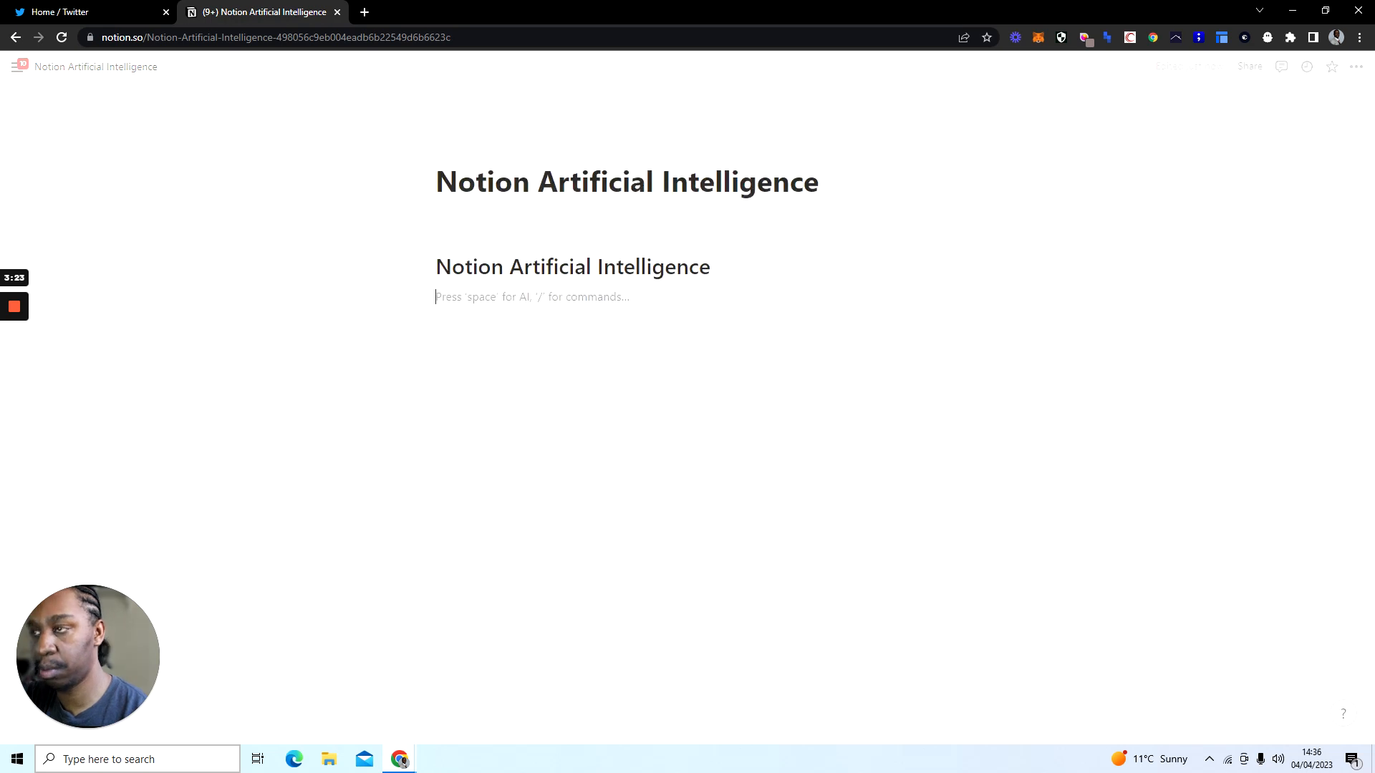
- Look over the AI writing options, including the tone choices, and run Summarize in the block below the heading
text(/)
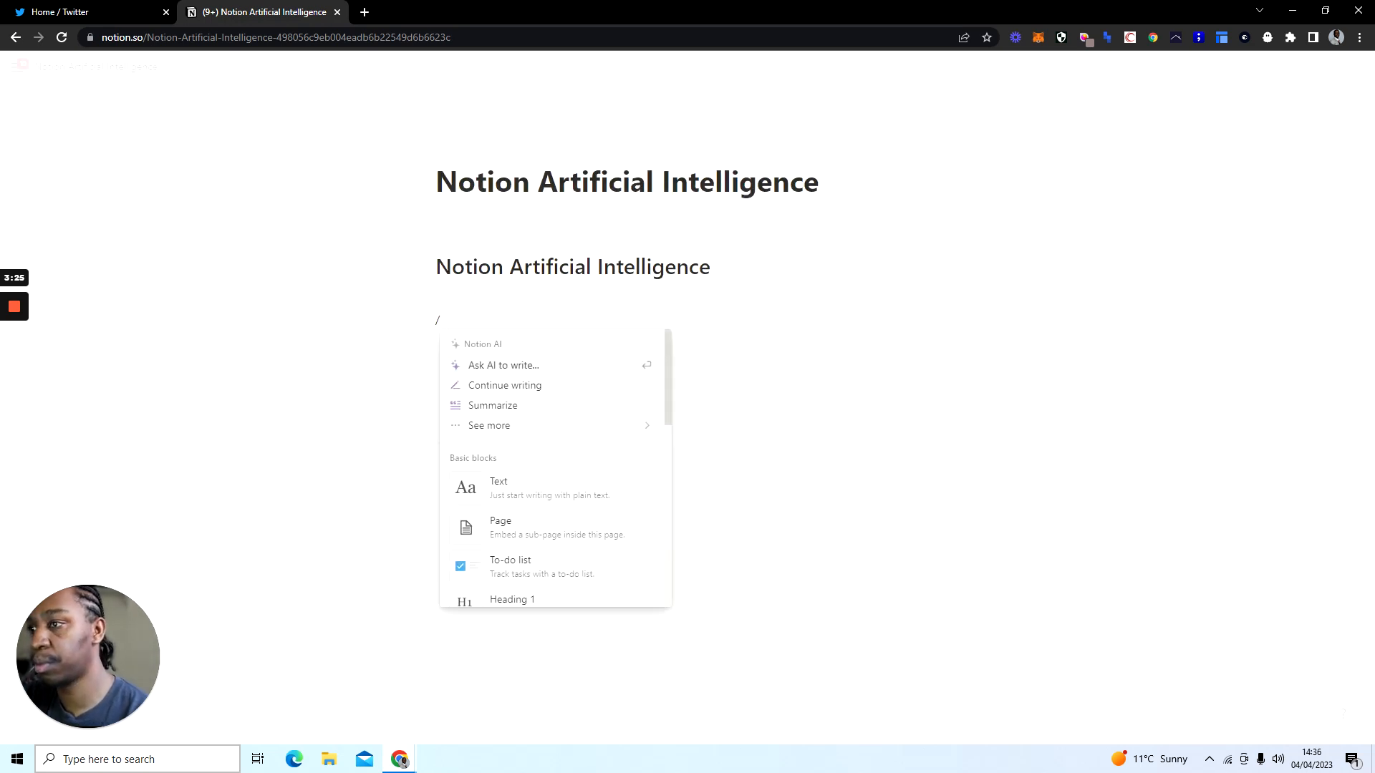
mouse_move(561, 432)
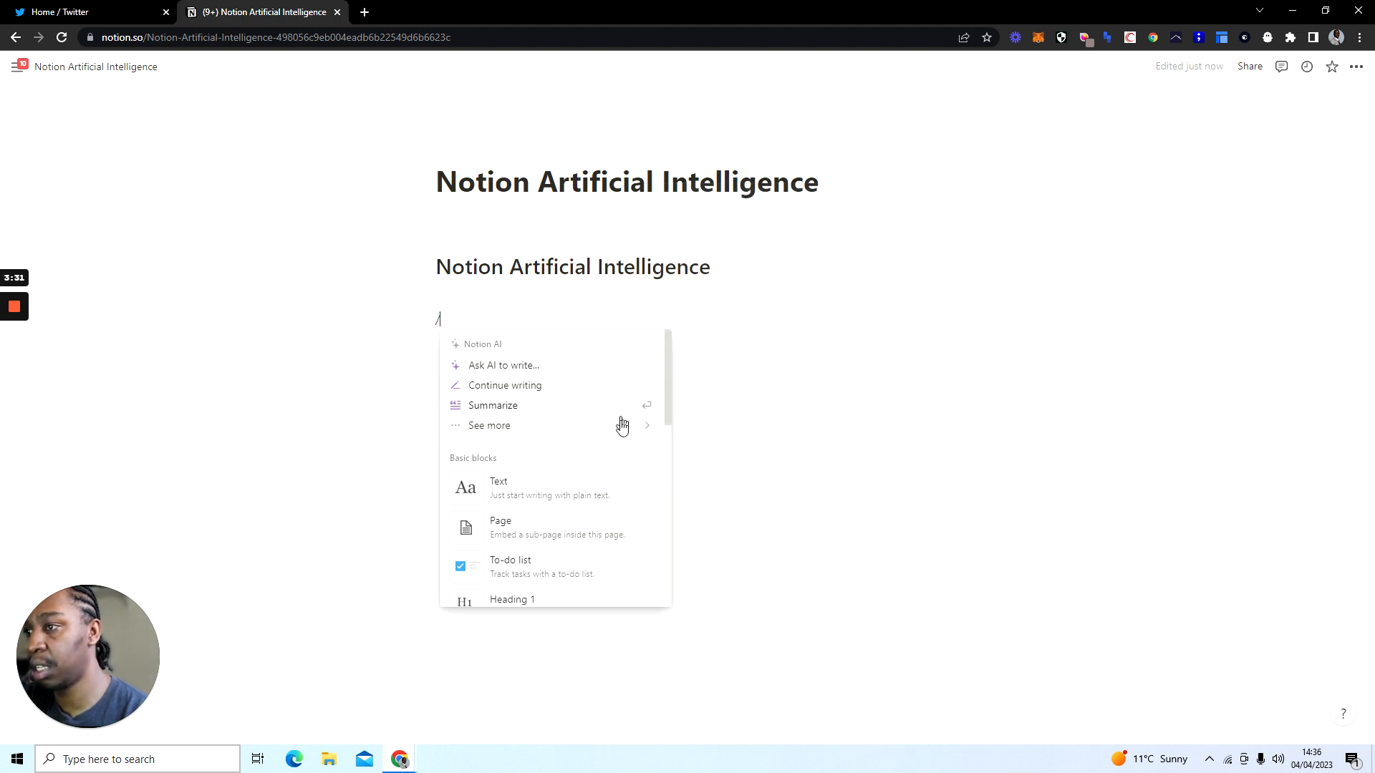
mouse_move(620, 425)
mouse_move(760, 217)
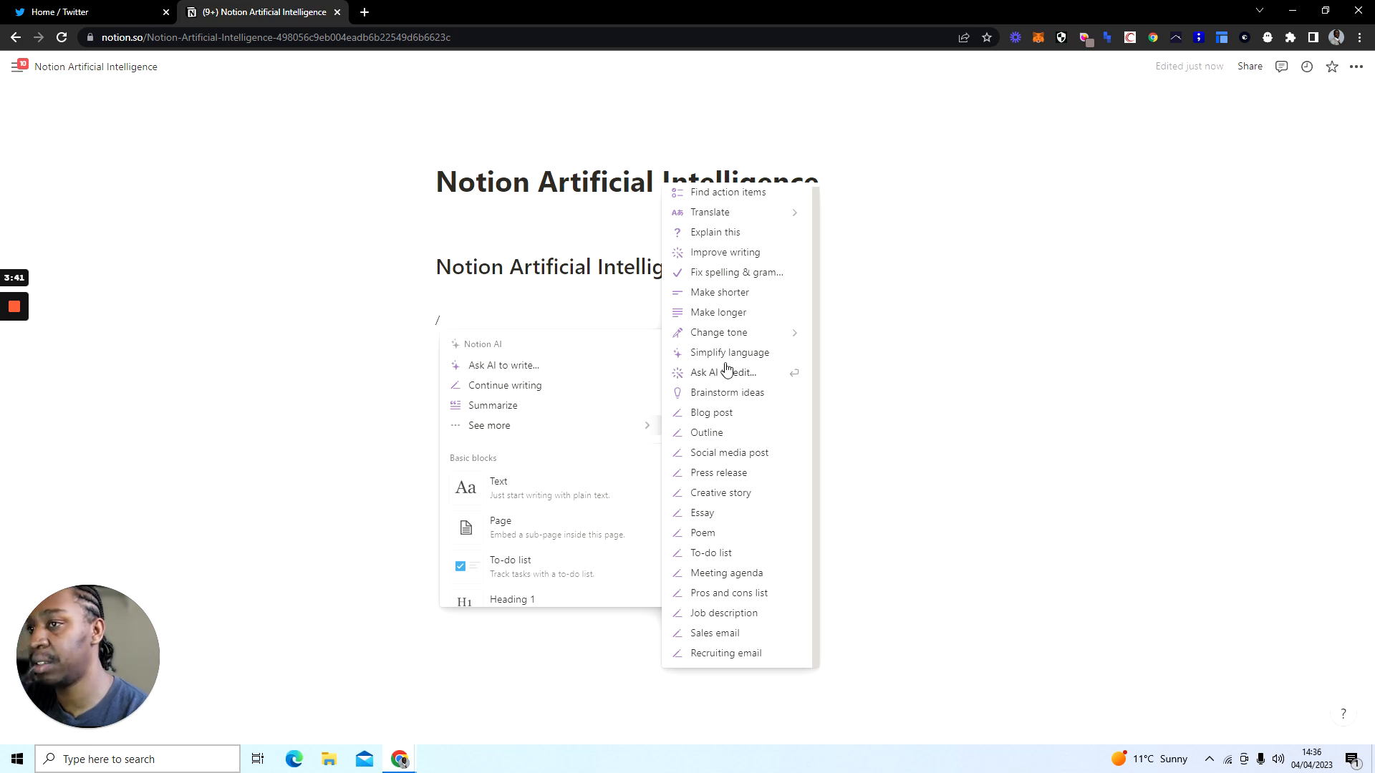
mouse_move(723, 337)
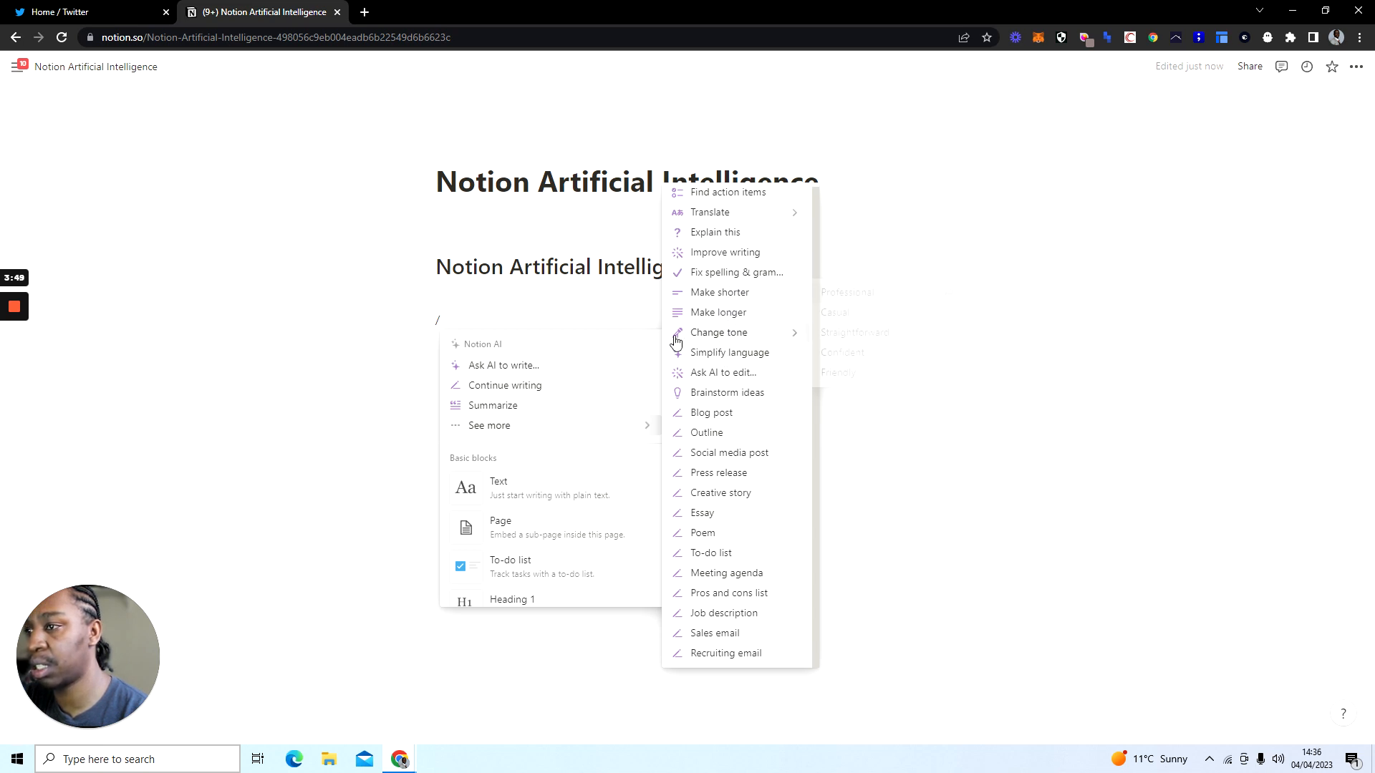
click(570, 405)
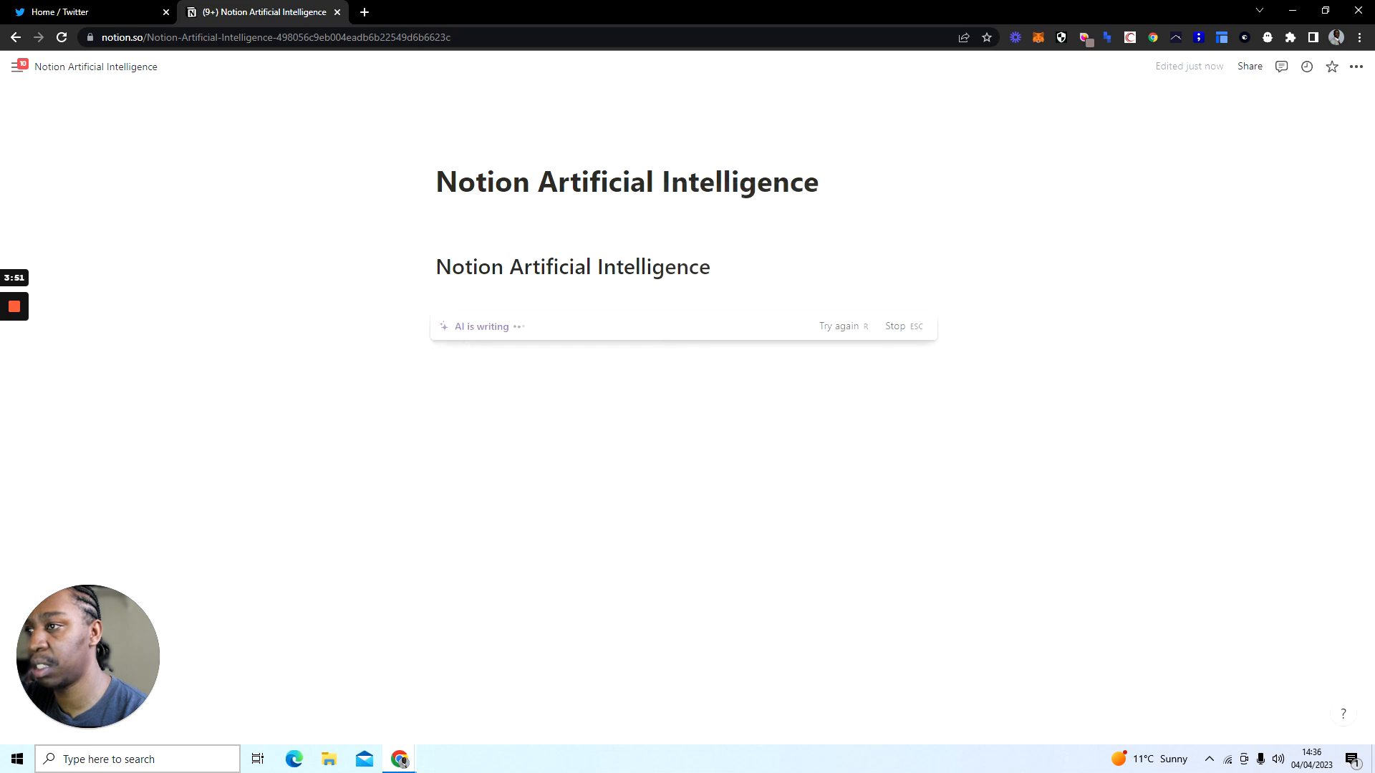
- Finish the AI summary block and delete its text from below the heading
key(Return)
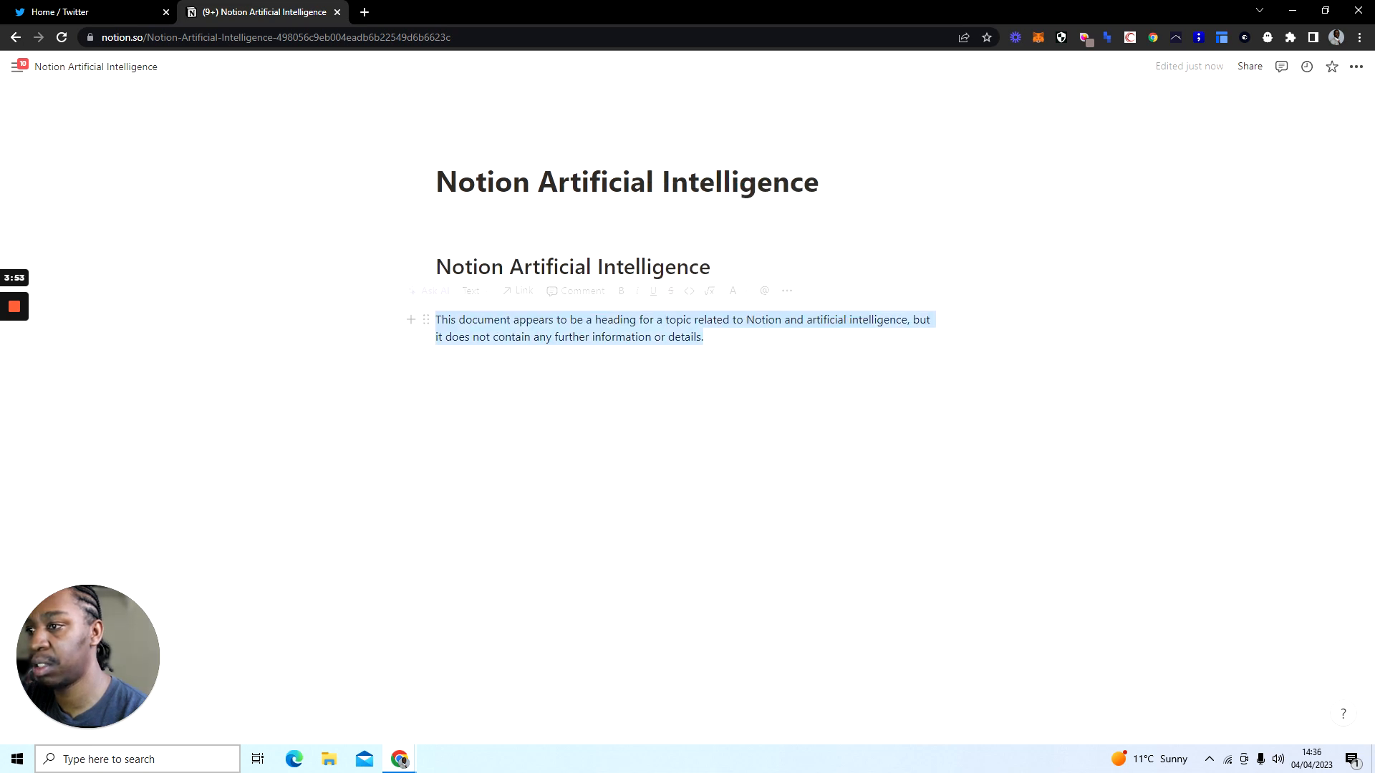
drag(705, 337, 429, 320)
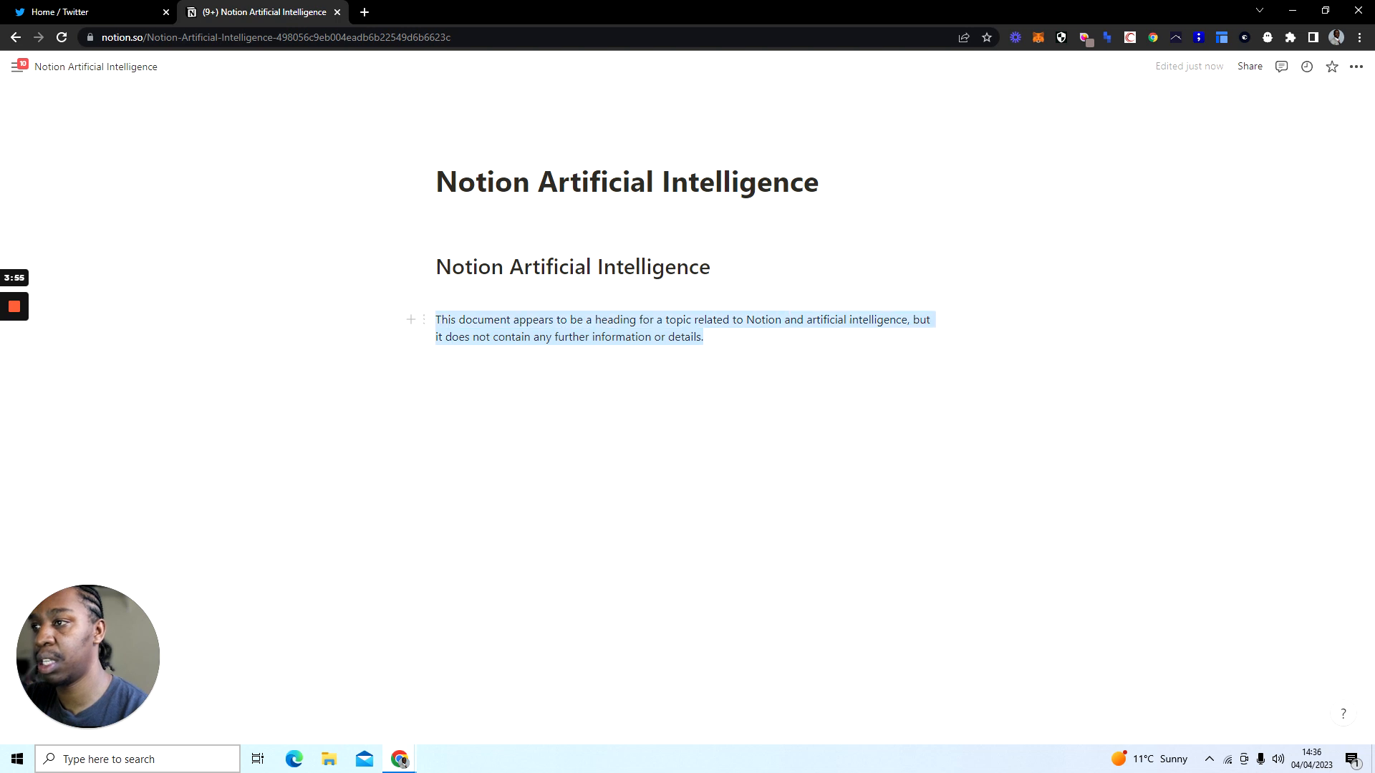
key(BackSpace)
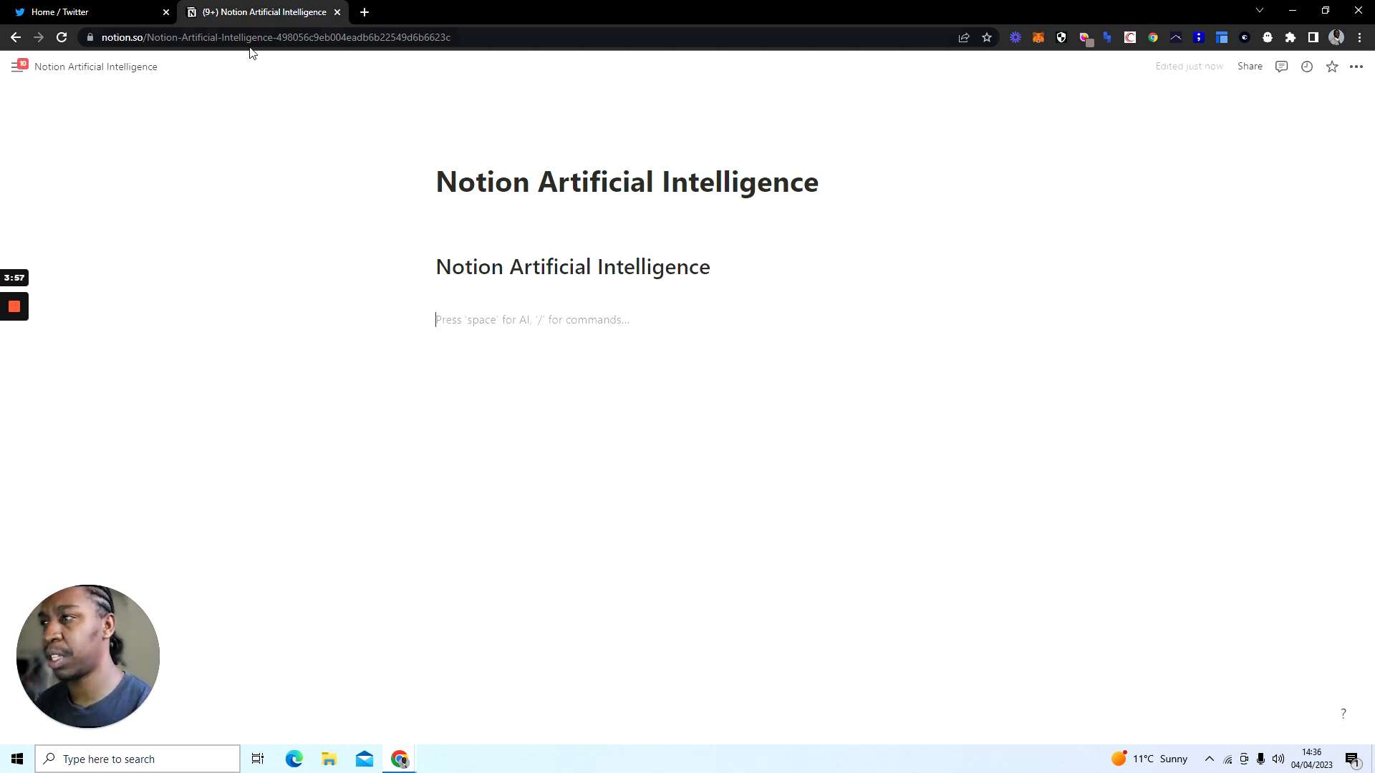
- In a new browser tab, search Google for "bbc" and open the BBC News story about TikTok being fined £12.7m
click(365, 12)
text(go)
key(Return)
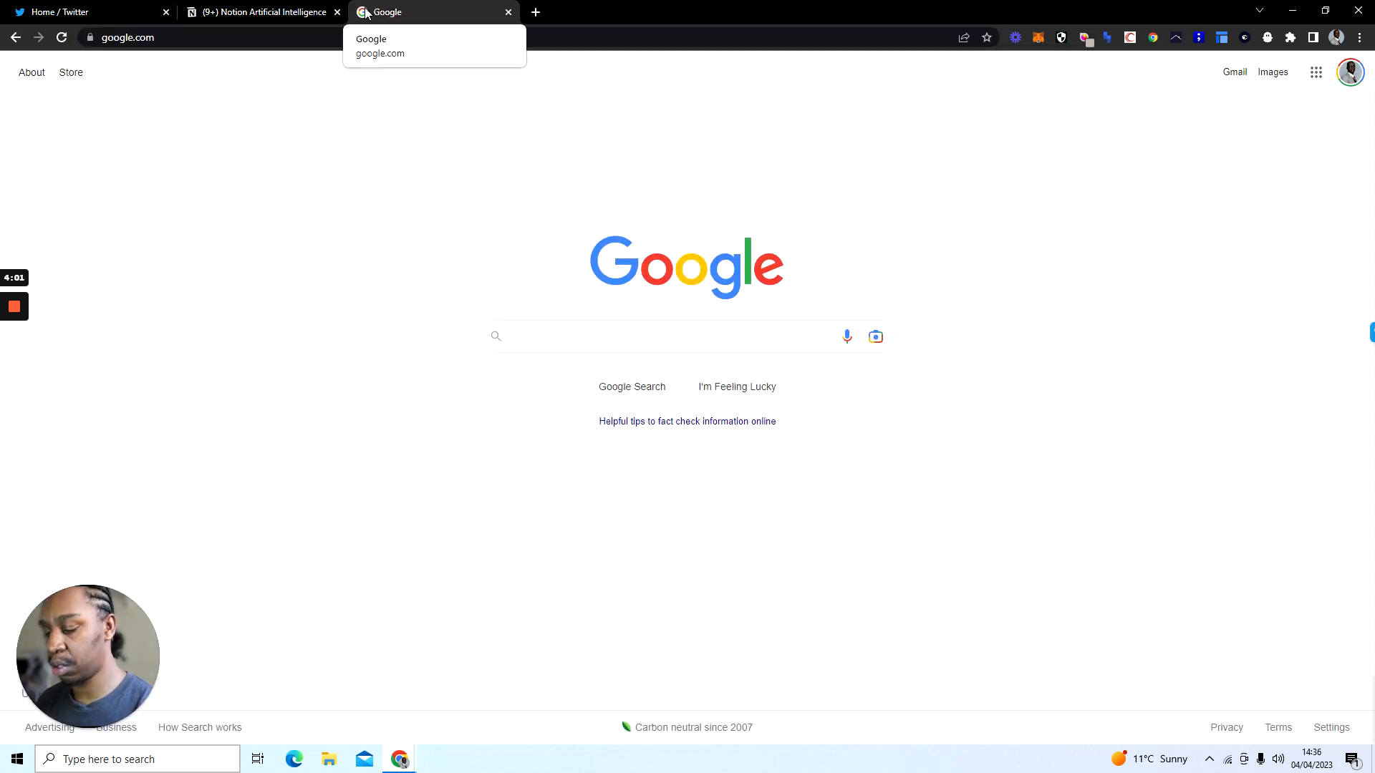
text(bbc)
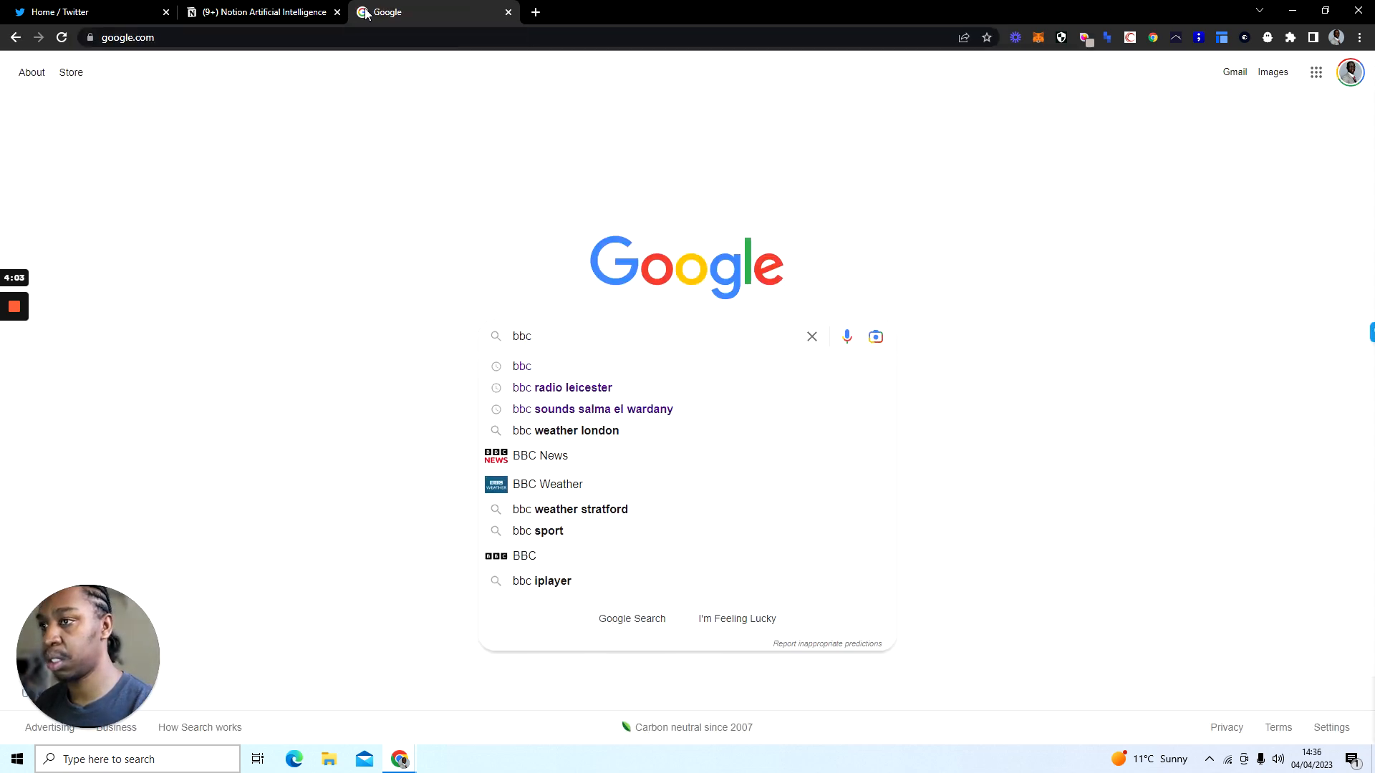
key(Return)
click(238, 227)
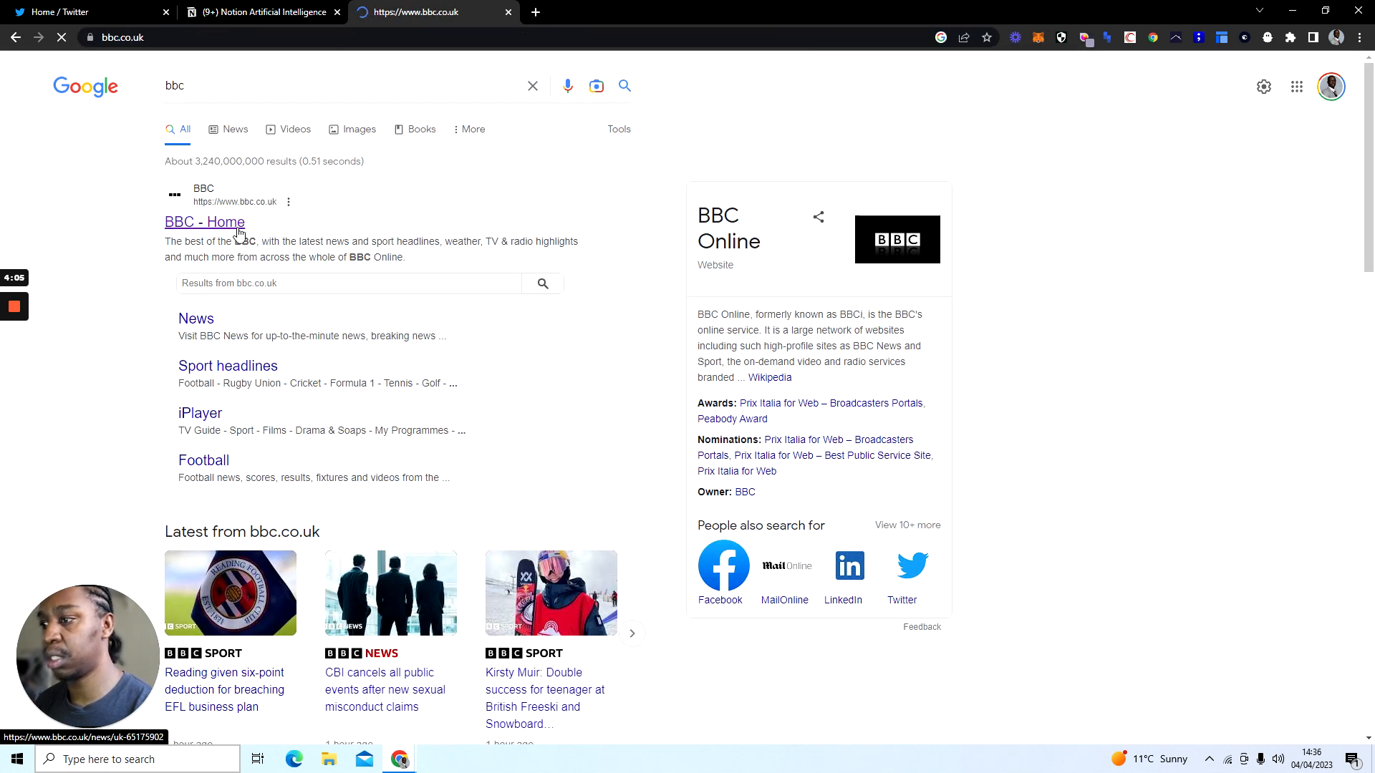
click(431, 369)
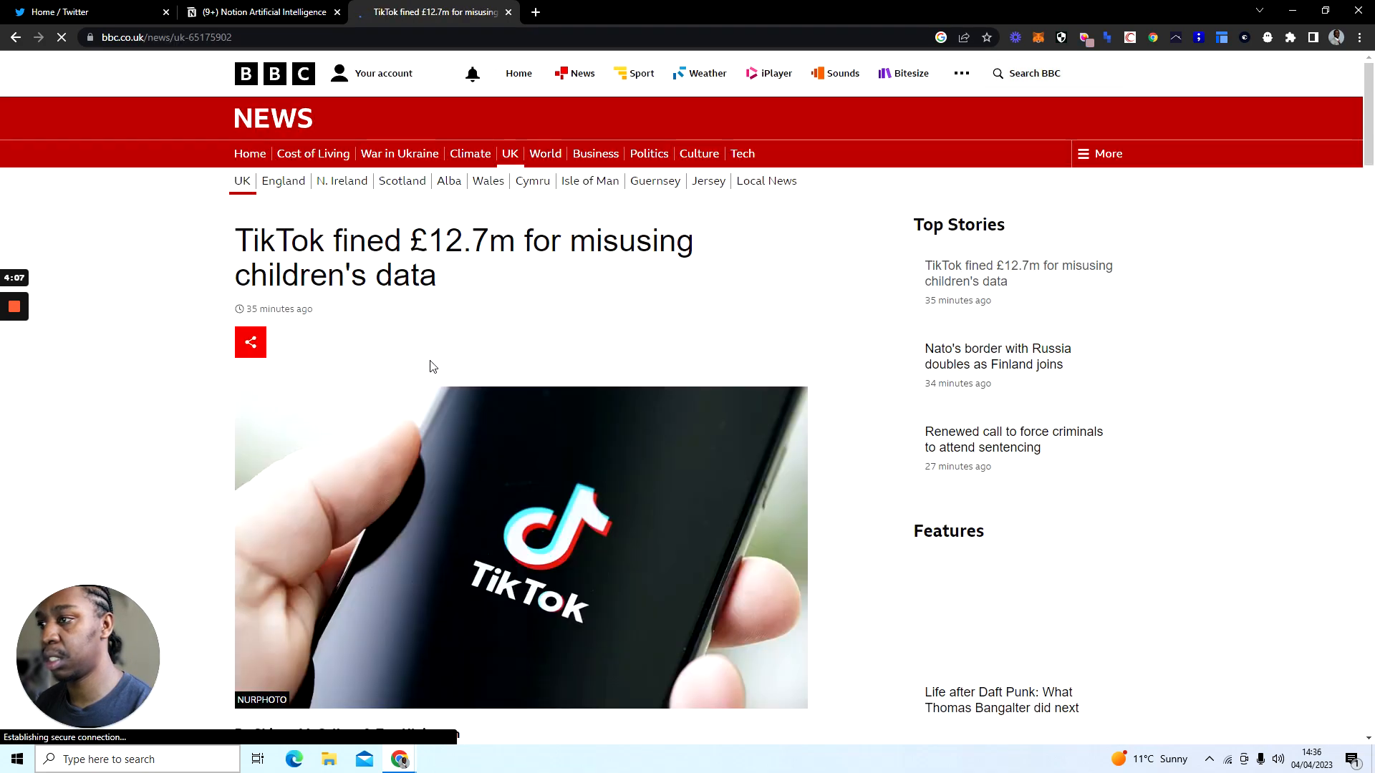
- Copy the article's five paragraphs from "The video-sharing site" to "inappropriate content" and paste them below the heading on the Notion page
scroll(445, 307, down, 9)
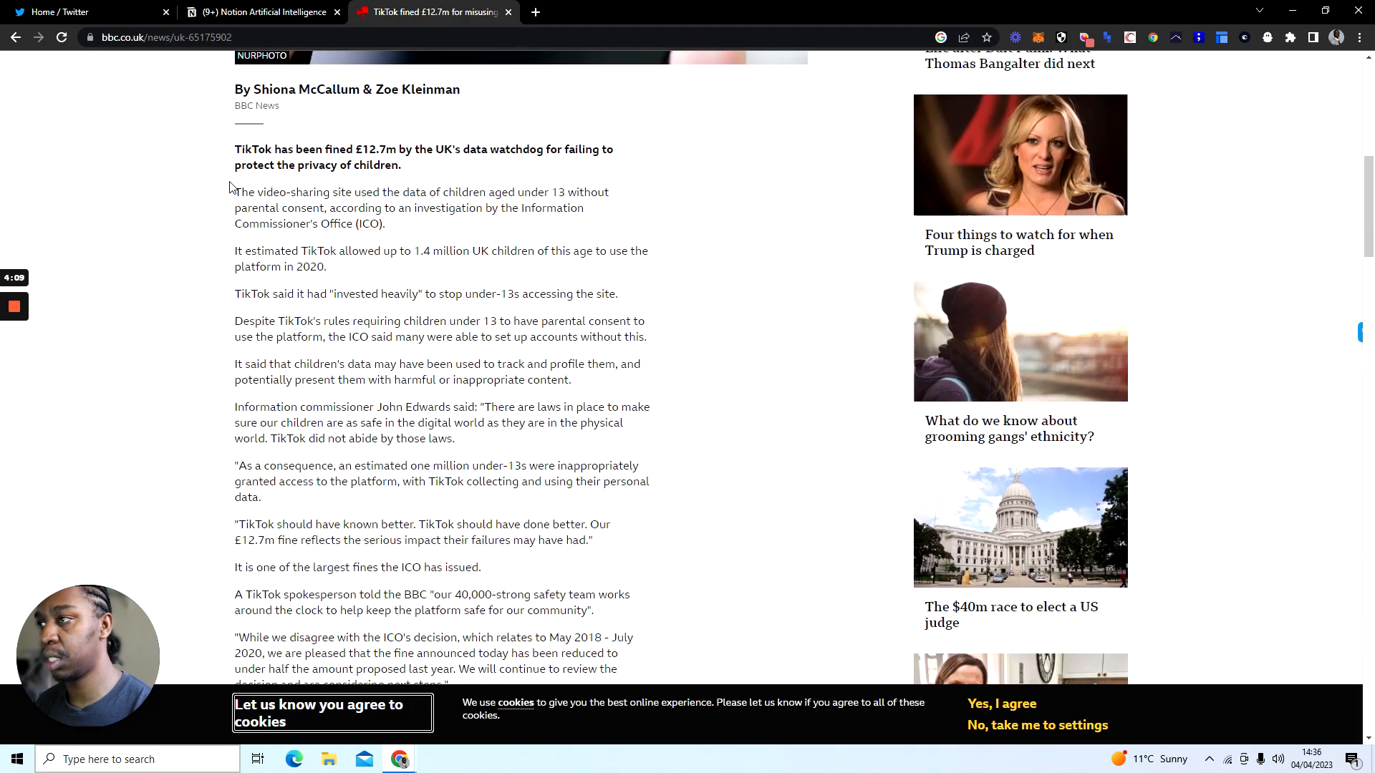
drag(230, 187, 600, 388)
key(ctrl+c)
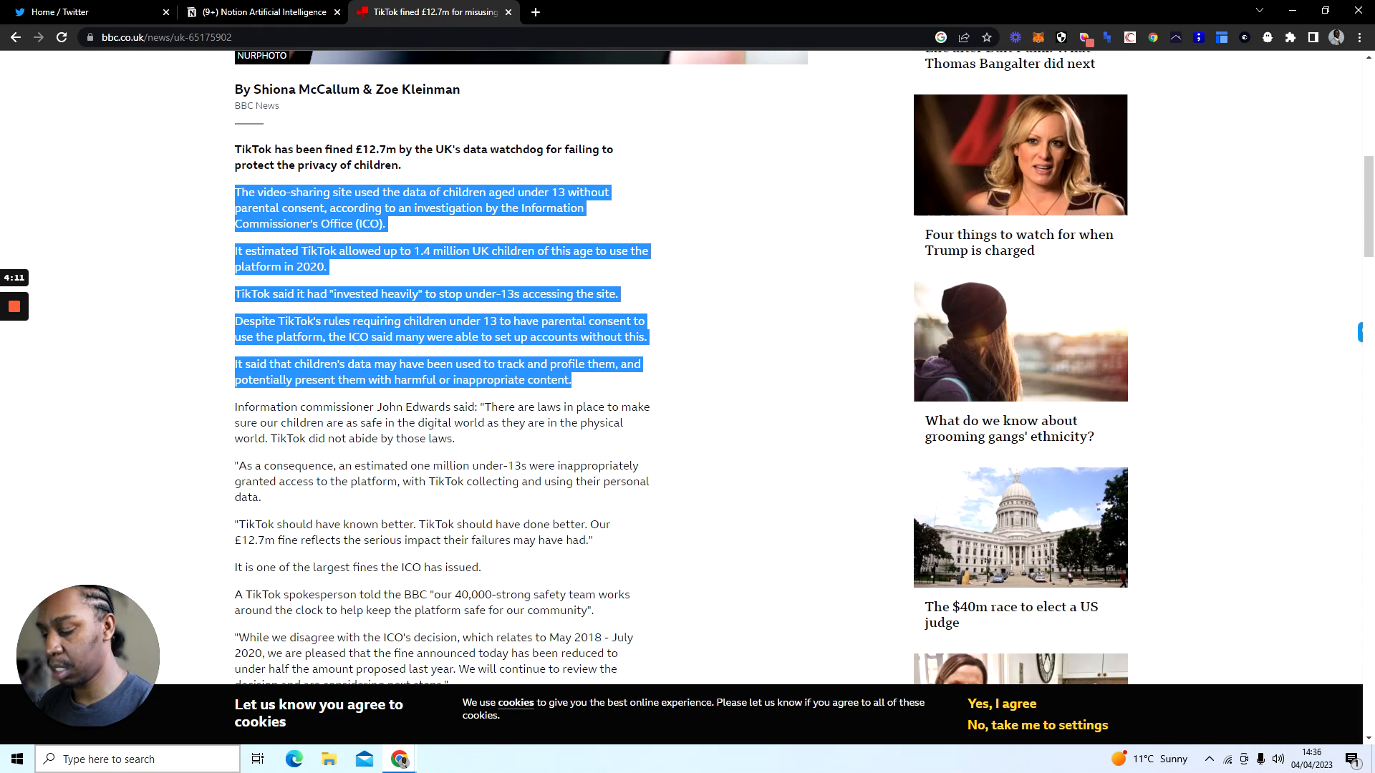
click(222, 12)
key(ctrl+v)
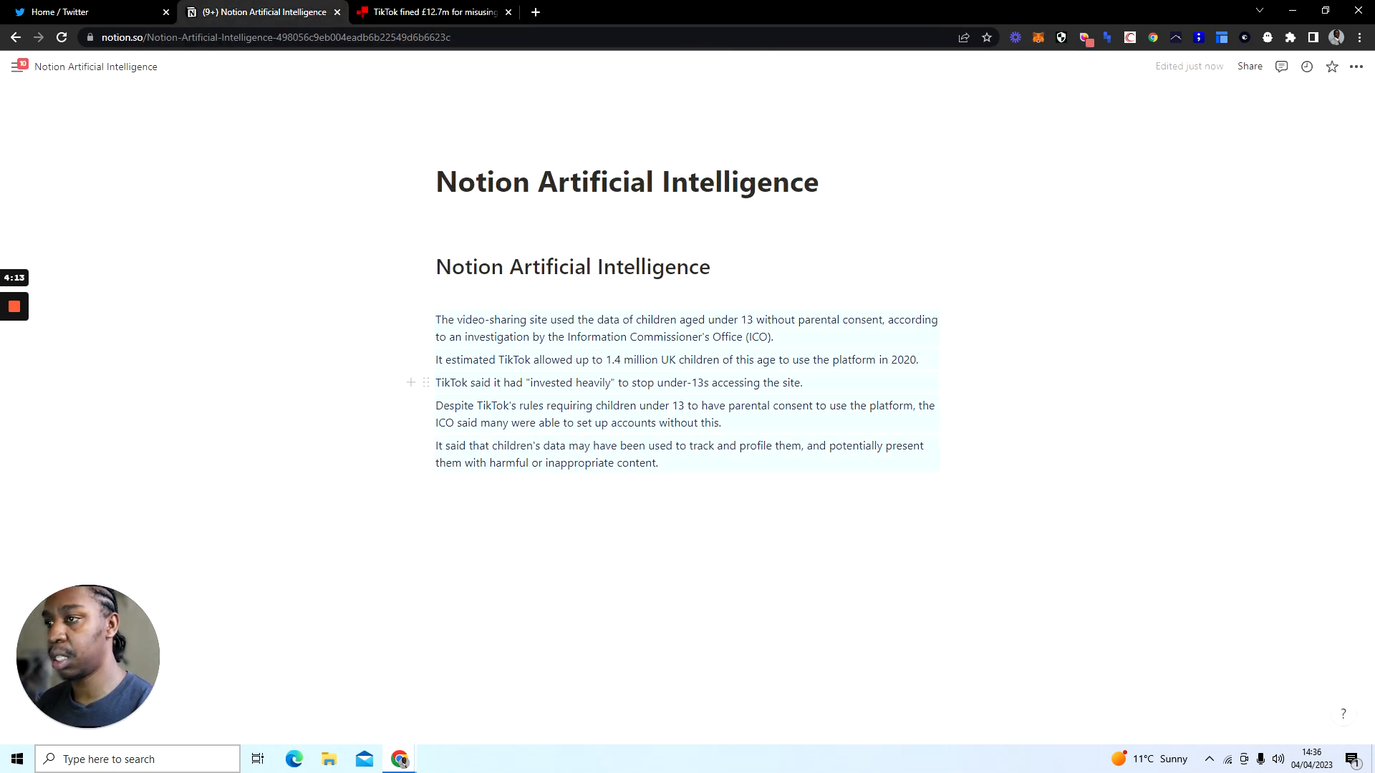
- Merge the five pasted TikTok paragraphs into one continuous paragraph with spaces between the sentences
key(BackSpace)
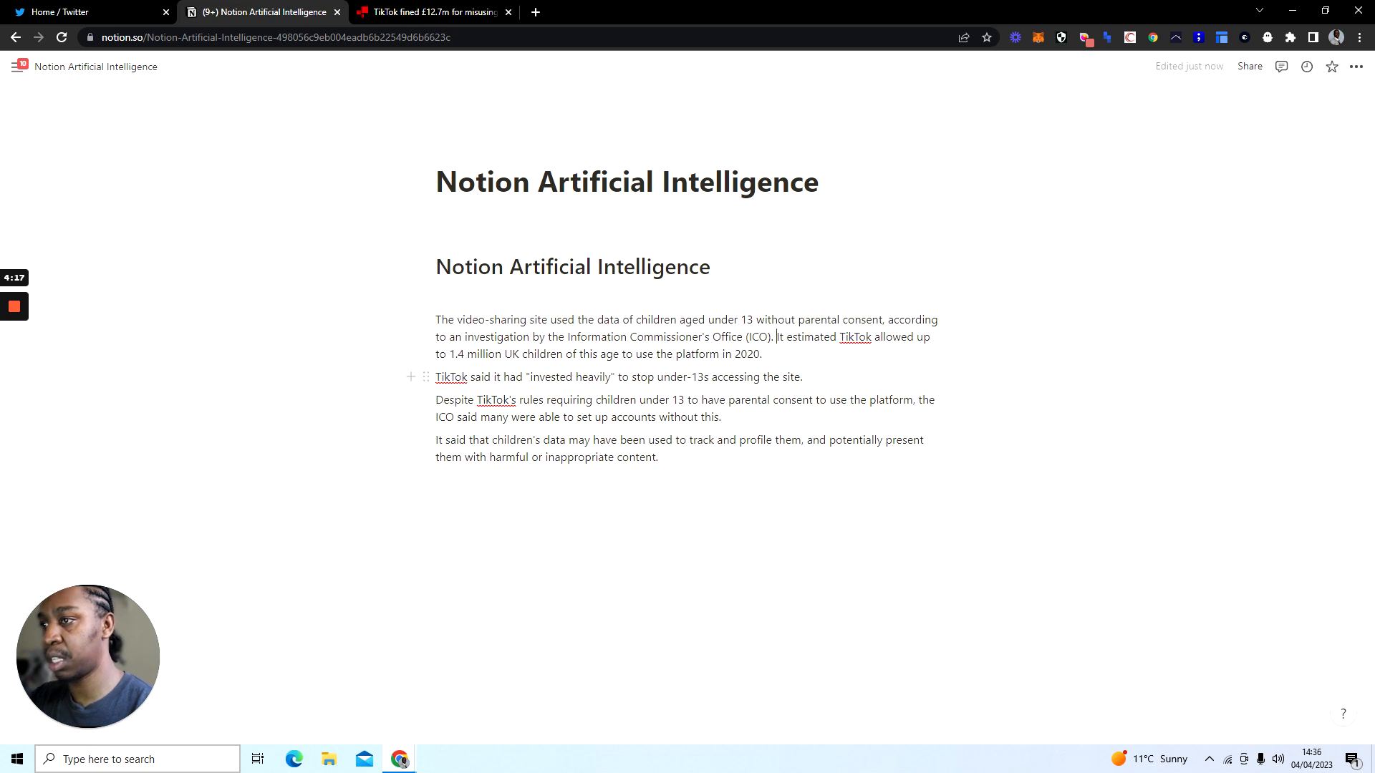
key(BackSpace)
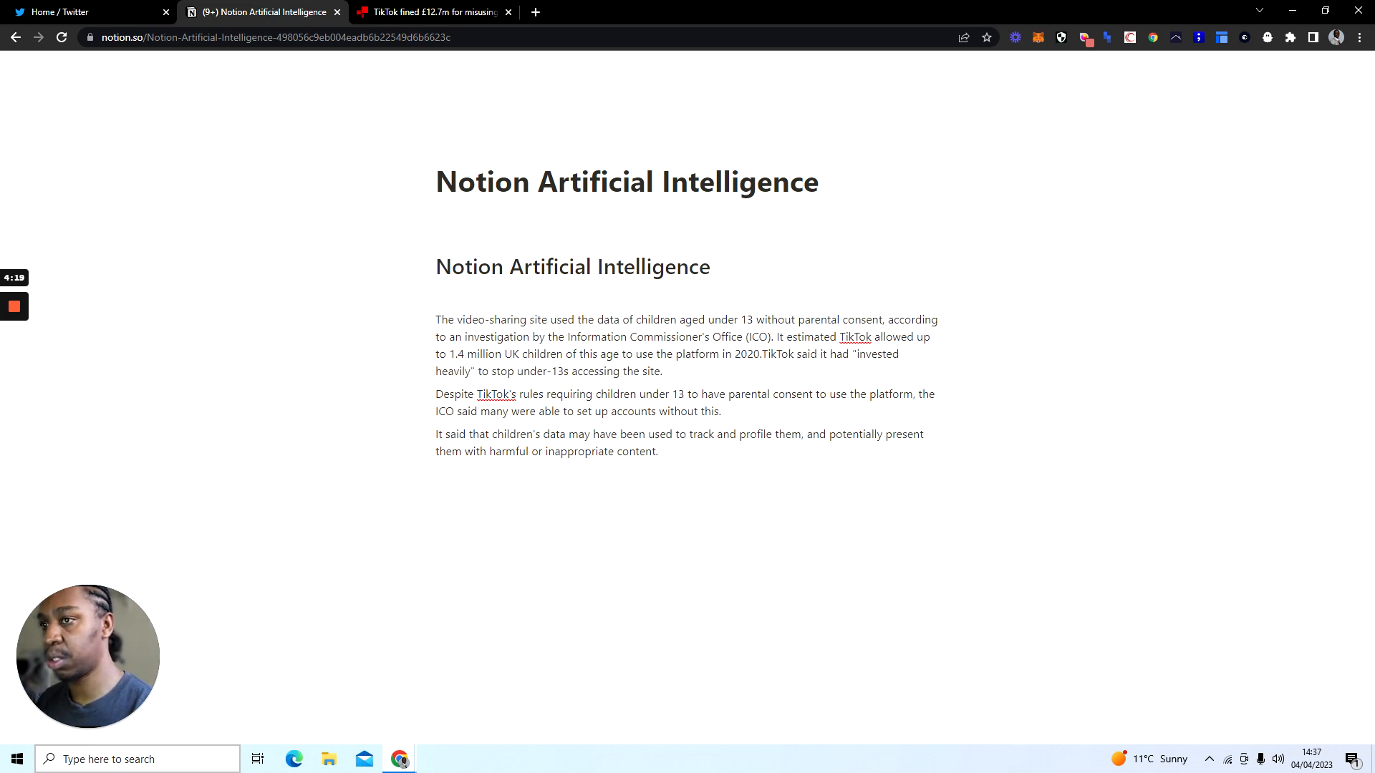
key(BackSpace)
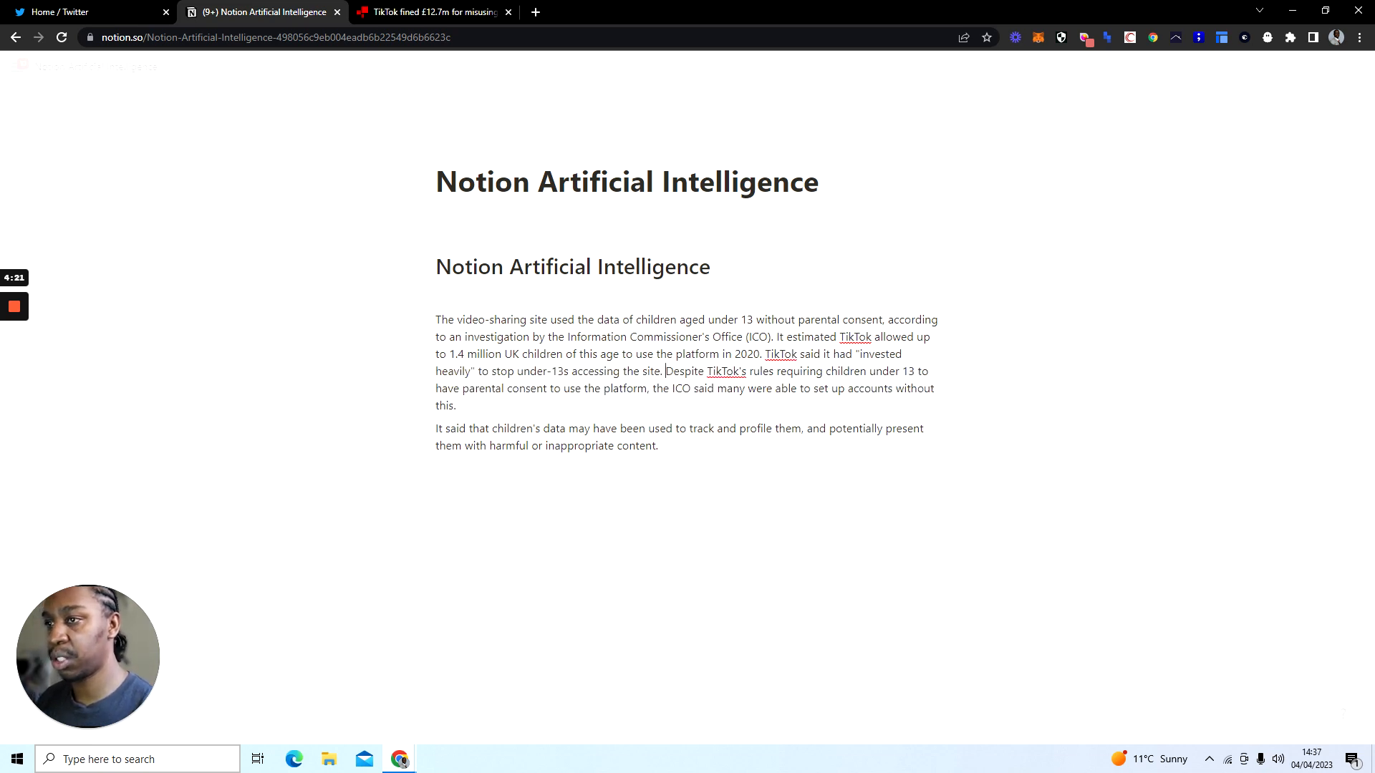
key(BackSpace)
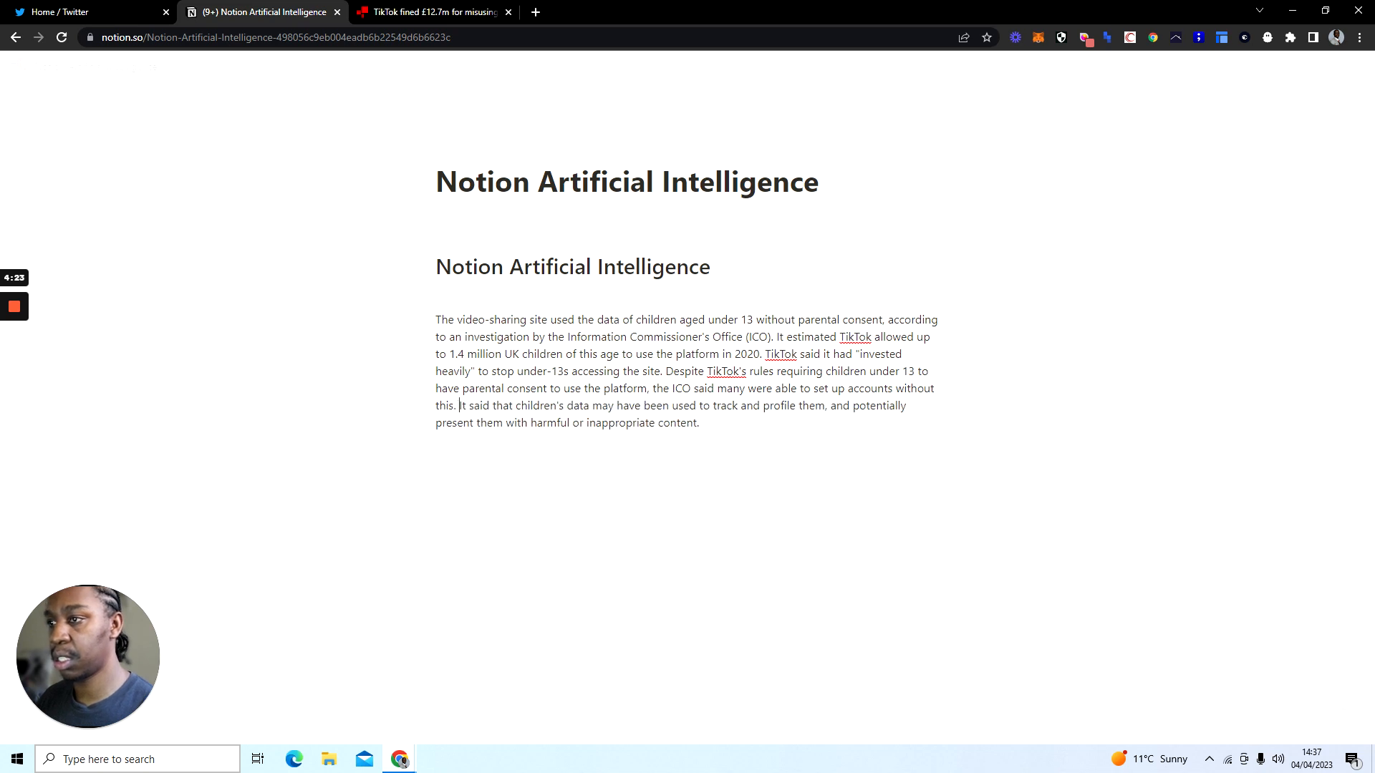
- Have the AI simplify the language of the TikTok paragraph and insert the result below the original
click(699, 423)
drag(699, 423, 436, 320)
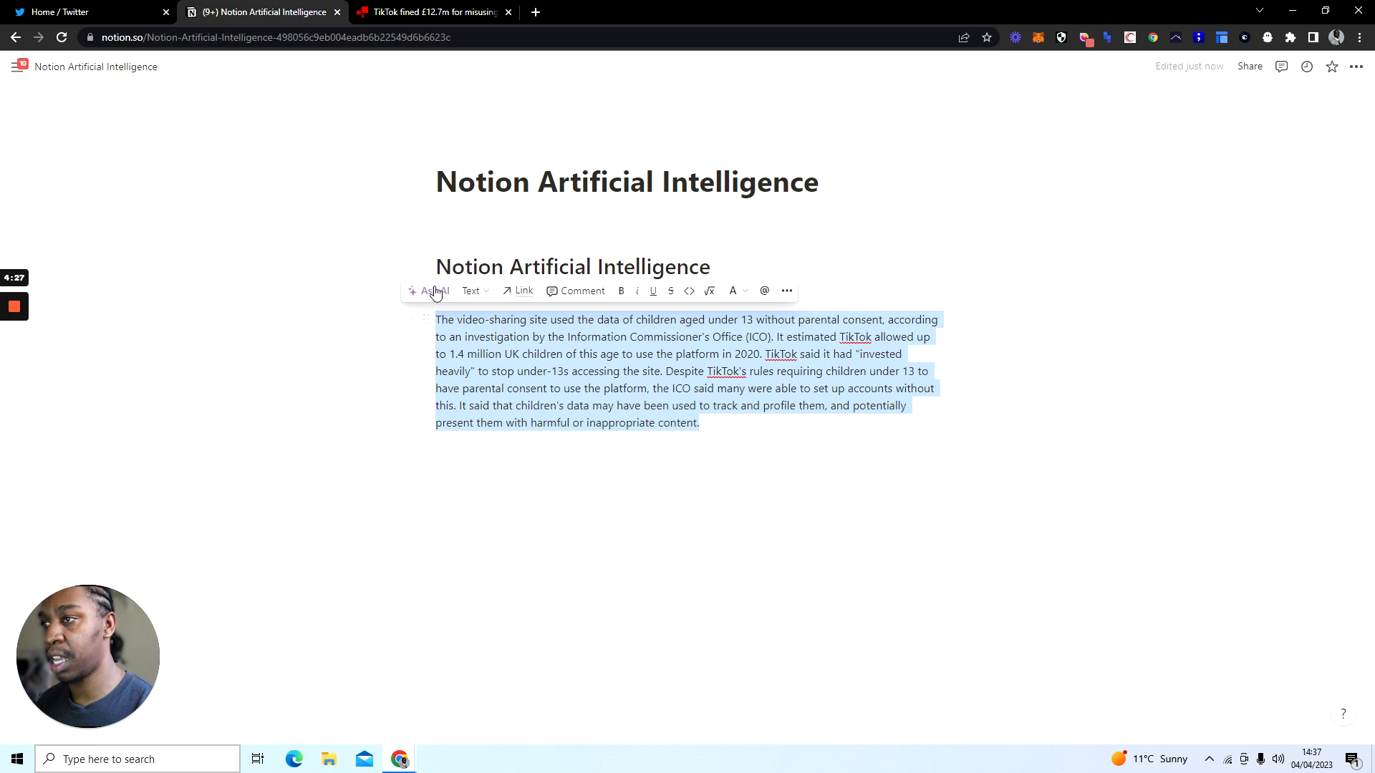
click(434, 291)
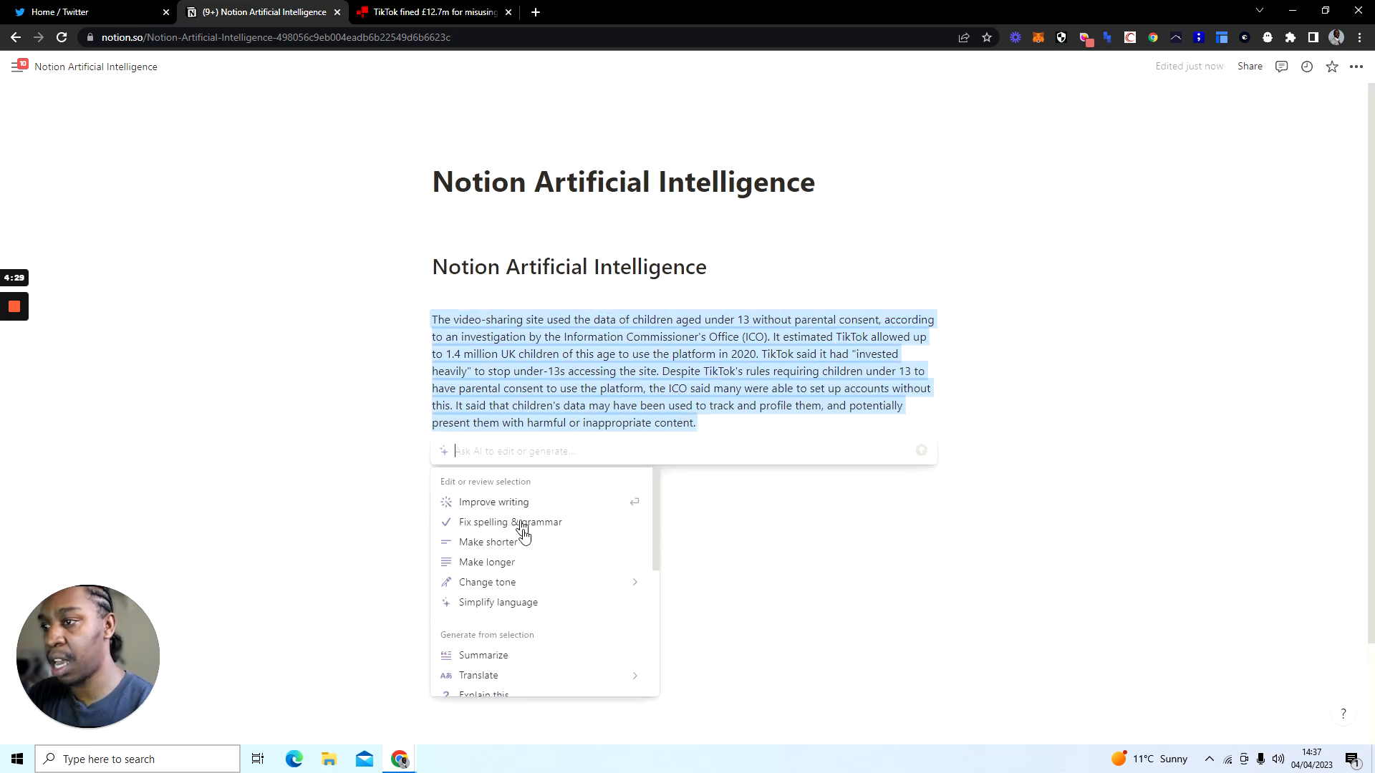
mouse_move(532, 585)
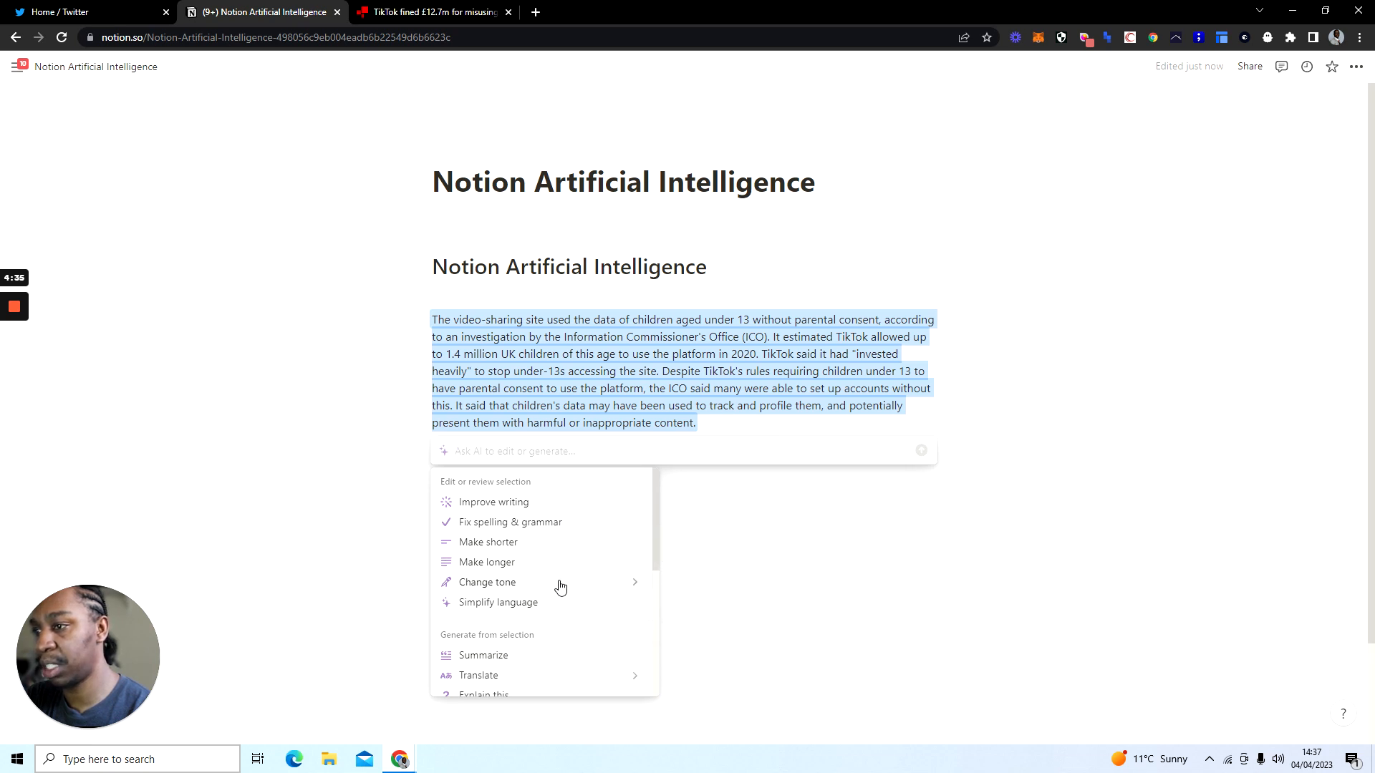
click(516, 609)
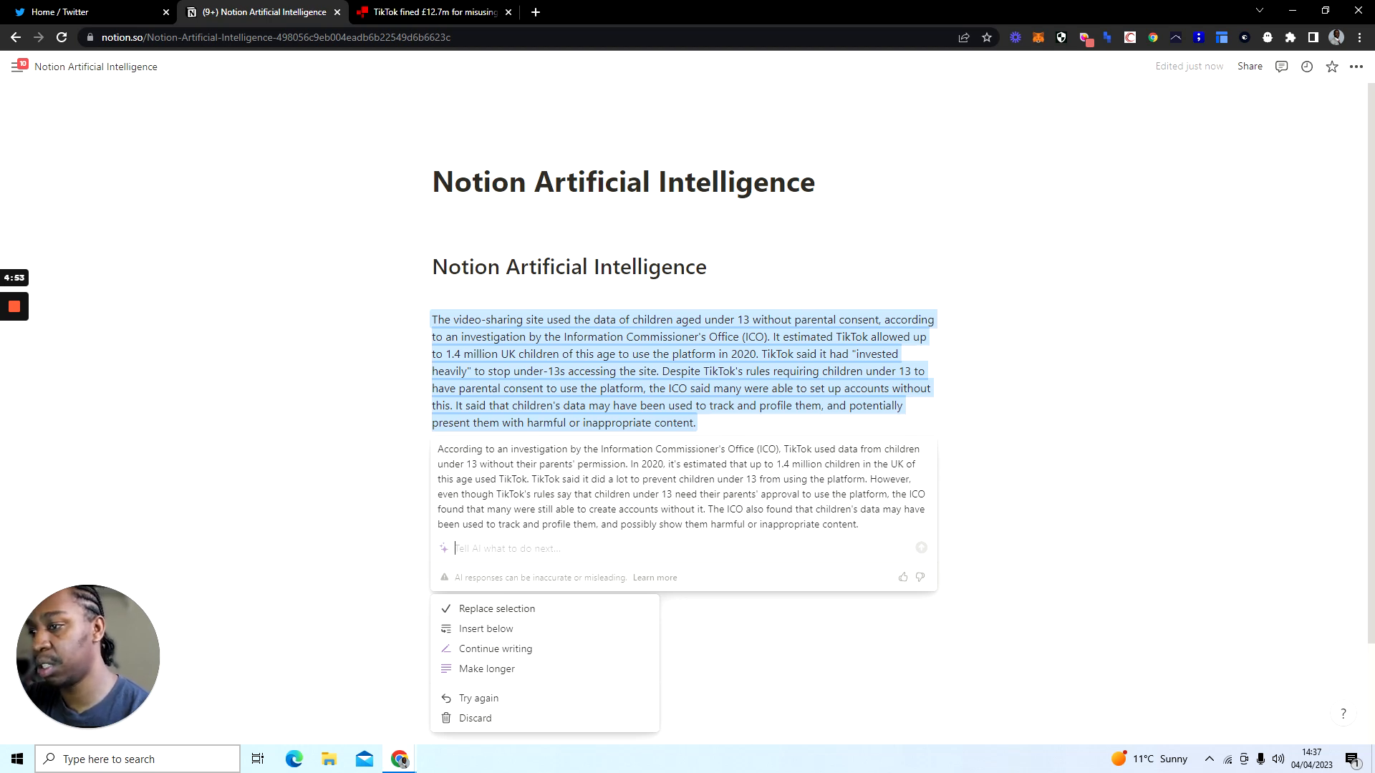
click(571, 636)
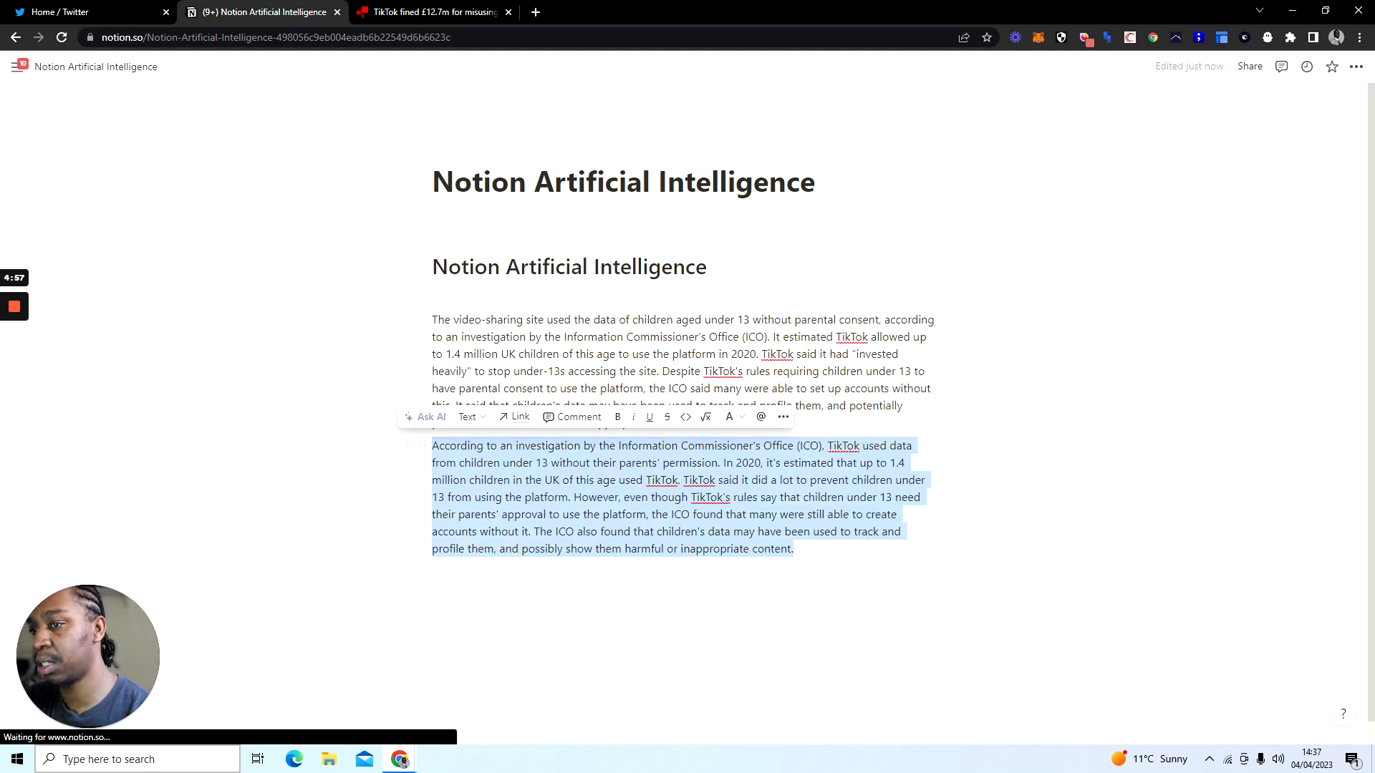
- Delete the simplified version below the original TikTok paragraph
click(794, 549)
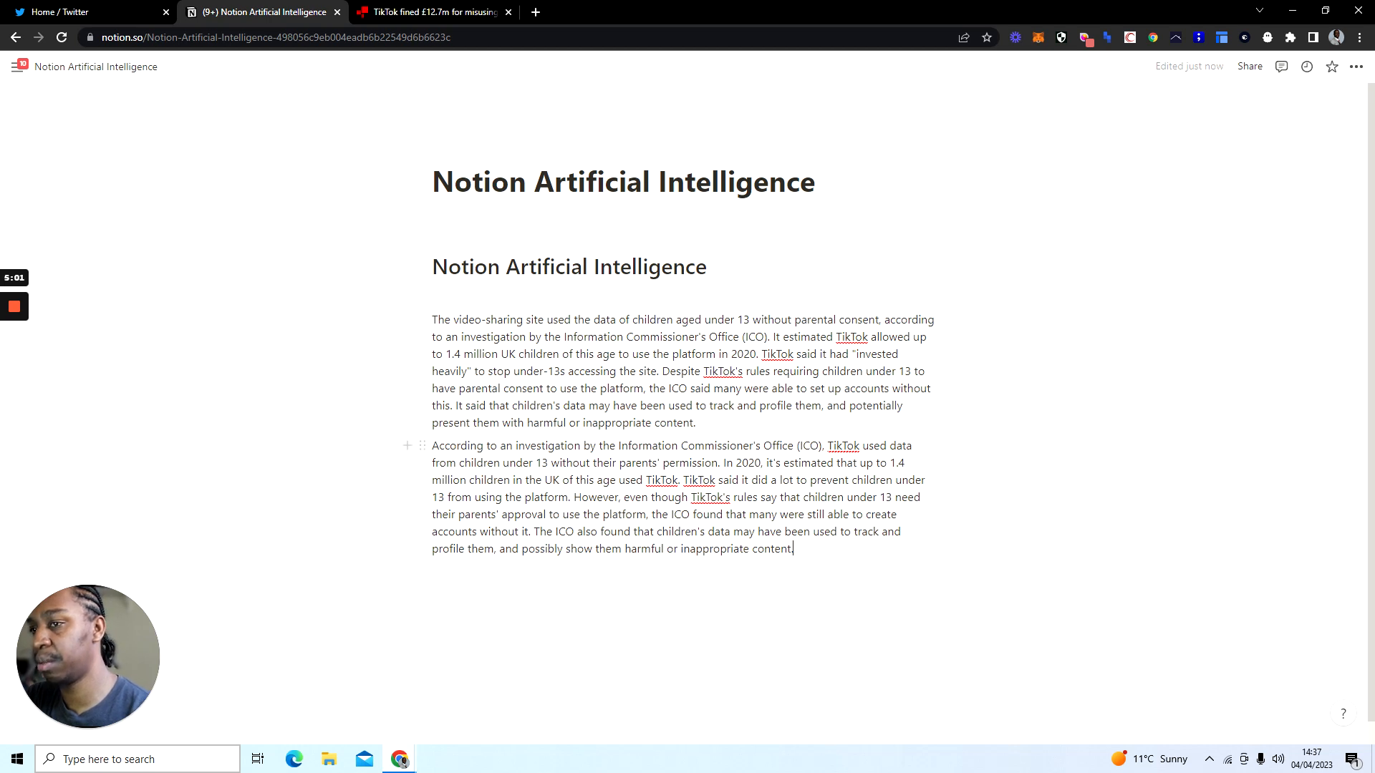
key(shift+Up)
key(shift+Up)
key(shift+Up)
key(shift+Up)
key(shift+Up)
key(shift+Up)
key(shift+Up)
key(BackSpace)
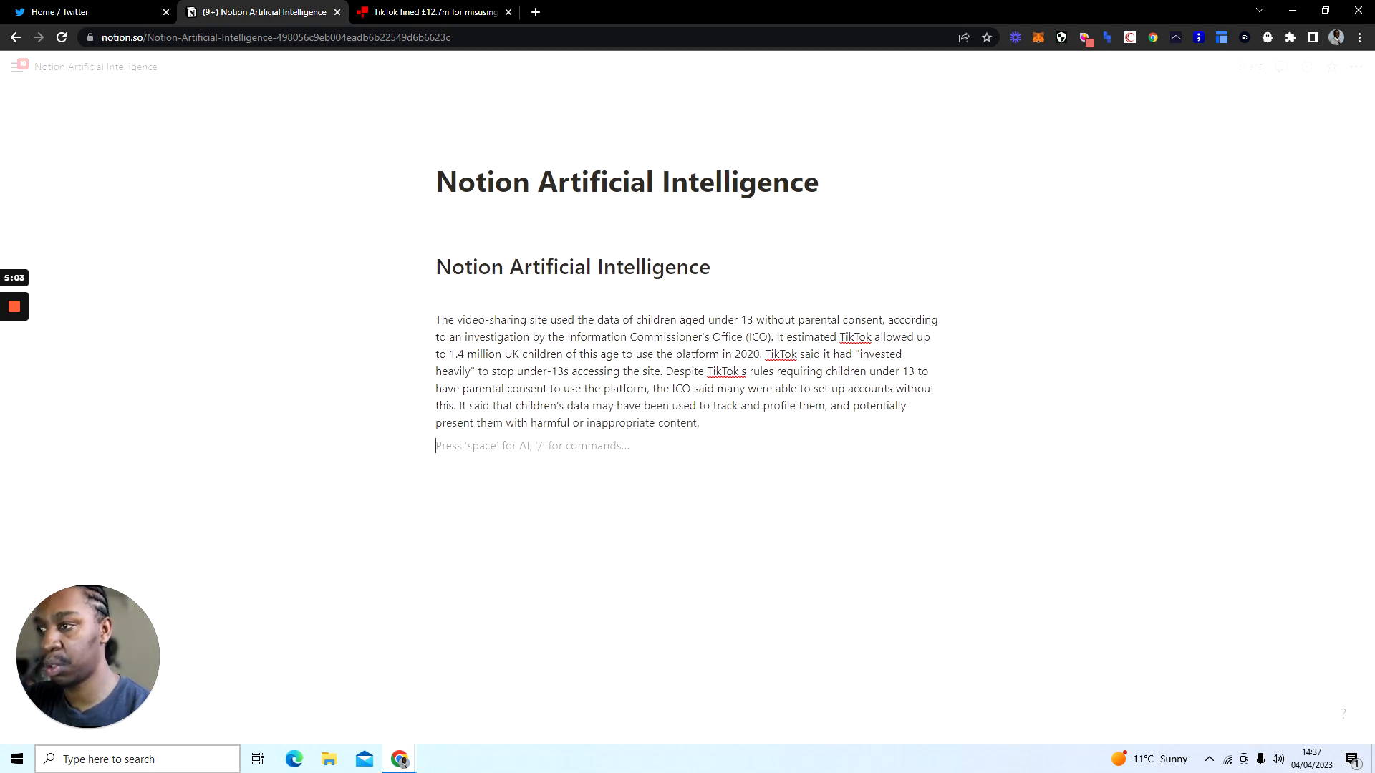
- Have the AI make the TikTok paragraph shorter, review the draft and discard it
key(shift+Up)
key(shift+Up)
key(shift+Up)
key(shift+Up)
key(shift+Up)
key(shift+Up)
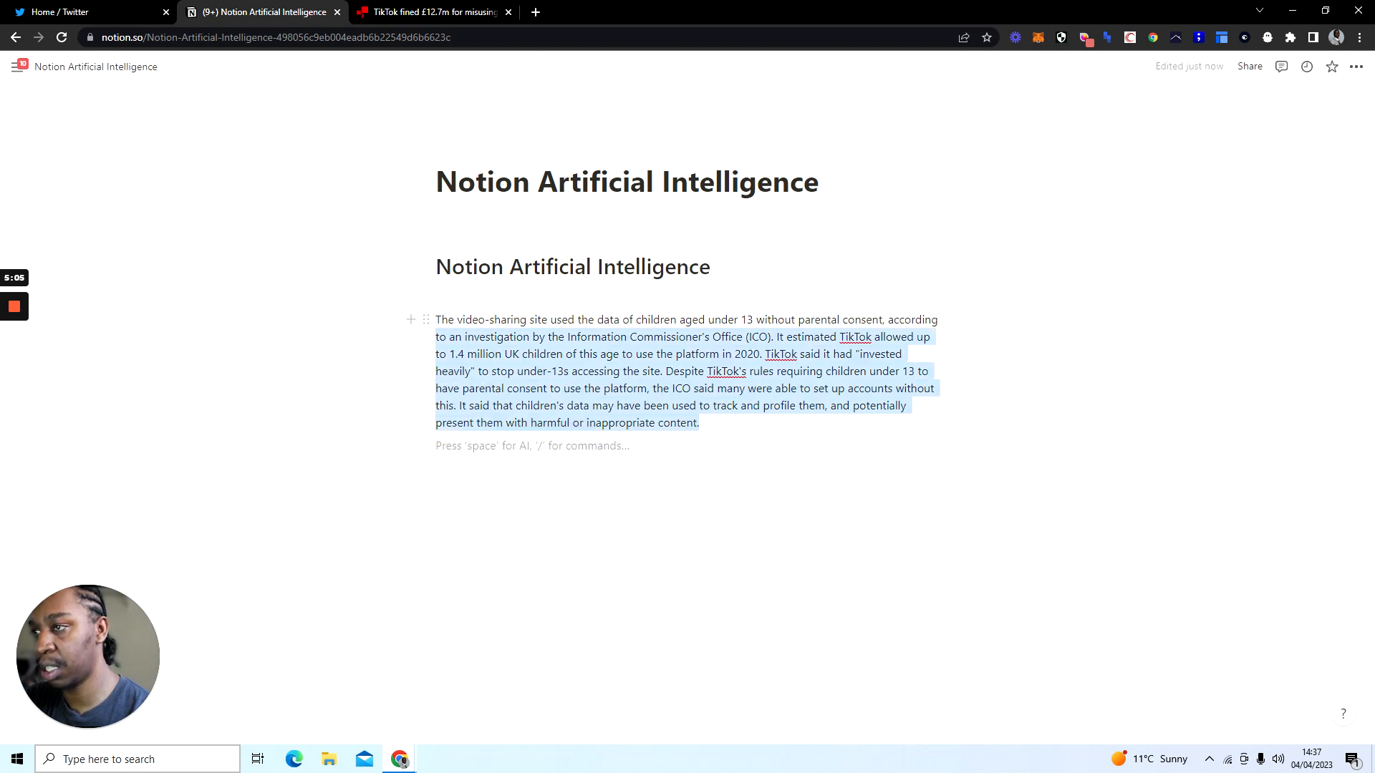
key(shift+Up)
click(430, 290)
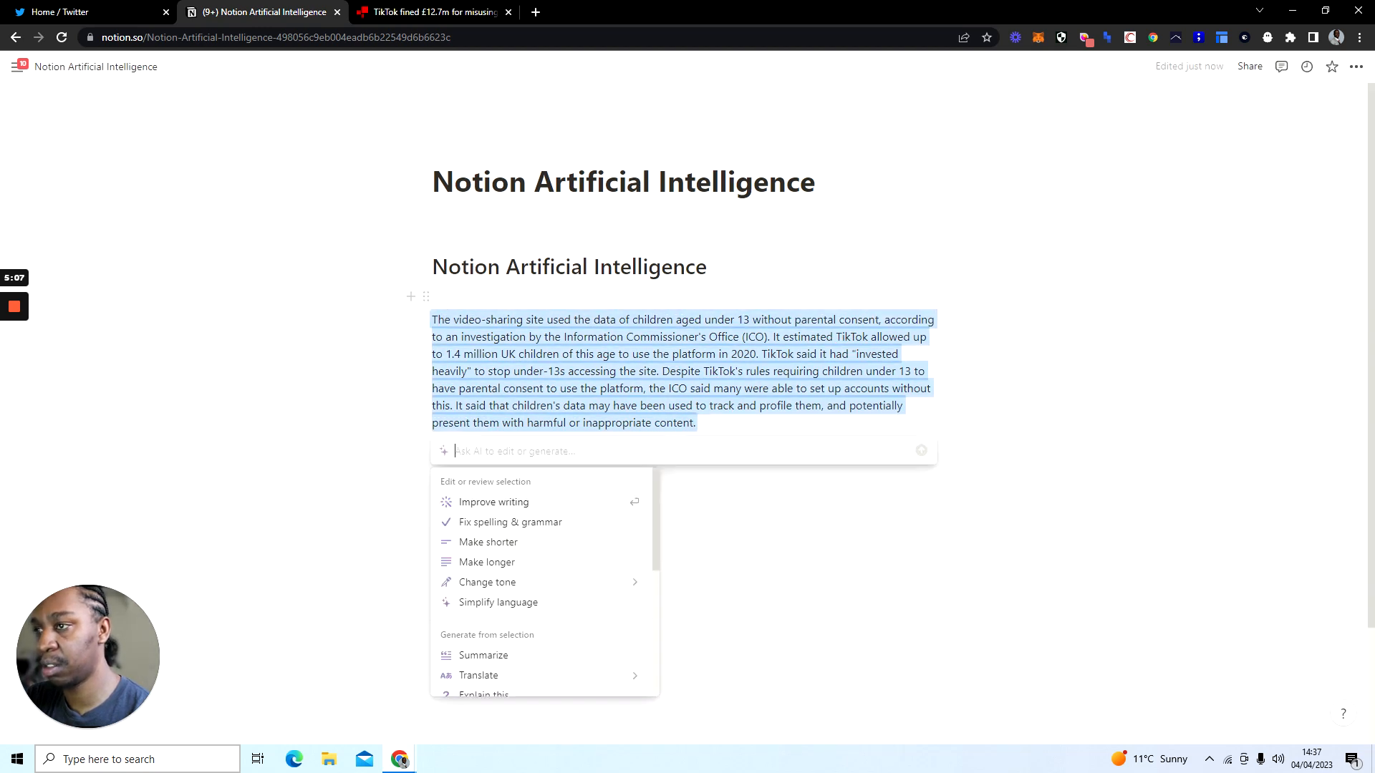
click(556, 541)
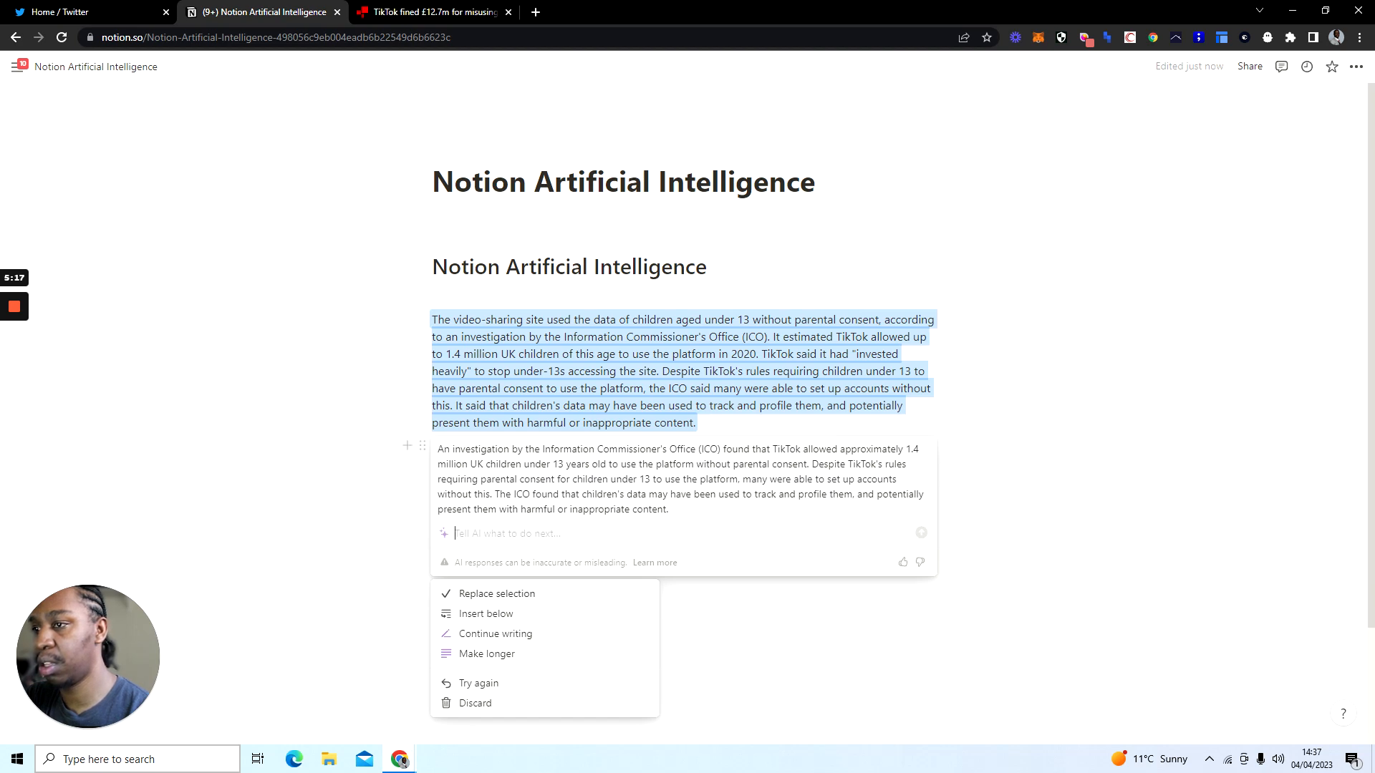
click(743, 434)
click(741, 428)
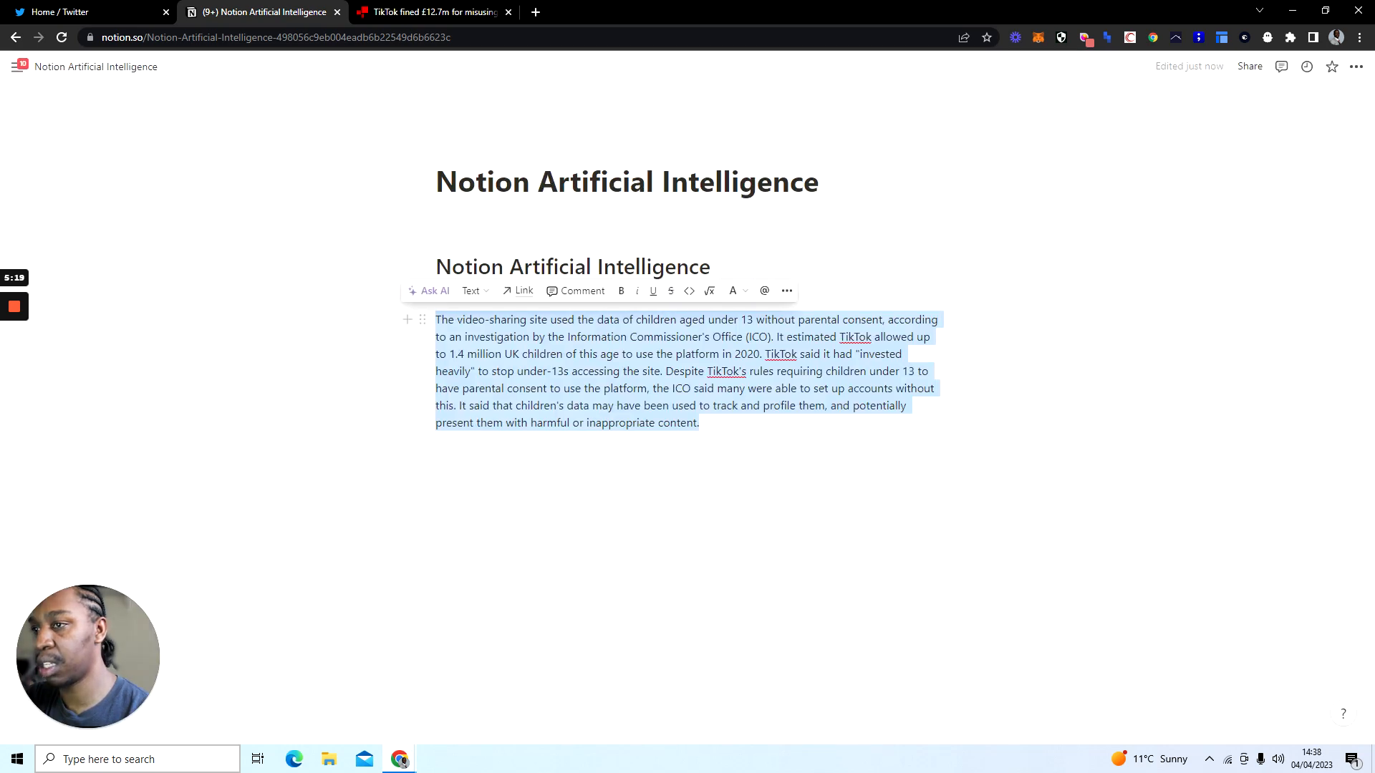
- Have the AI make the TikTok paragraph longer, check it against the BBC article and discard the draft
click(428, 291)
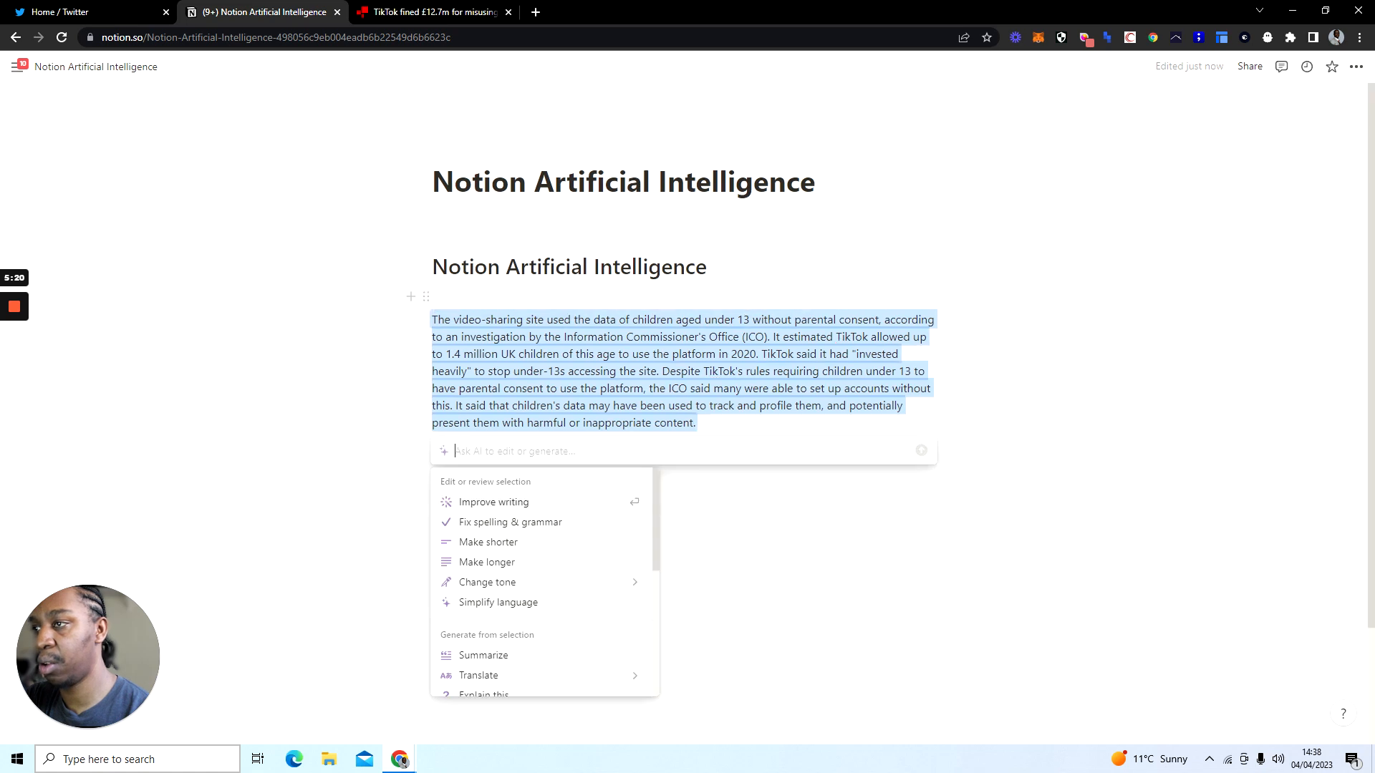
click(547, 564)
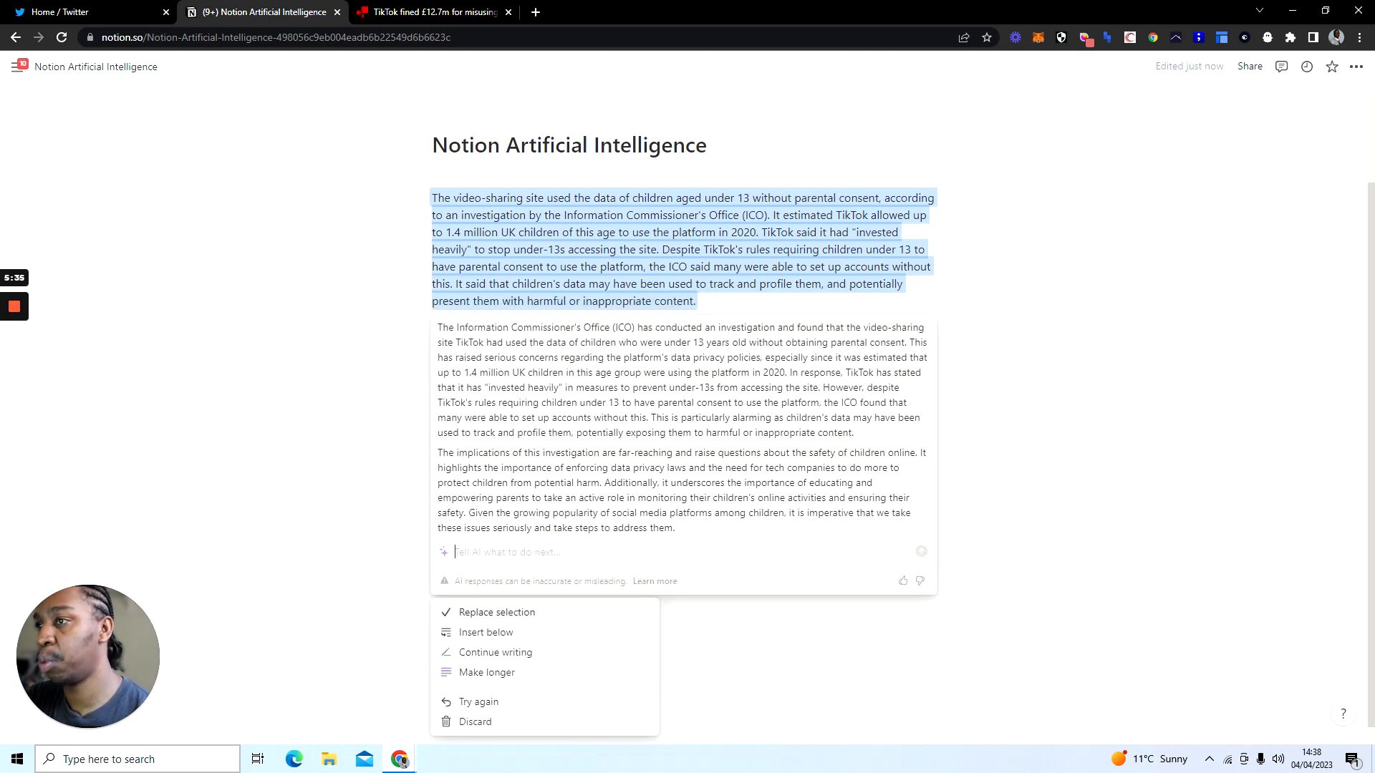
click(459, 12)
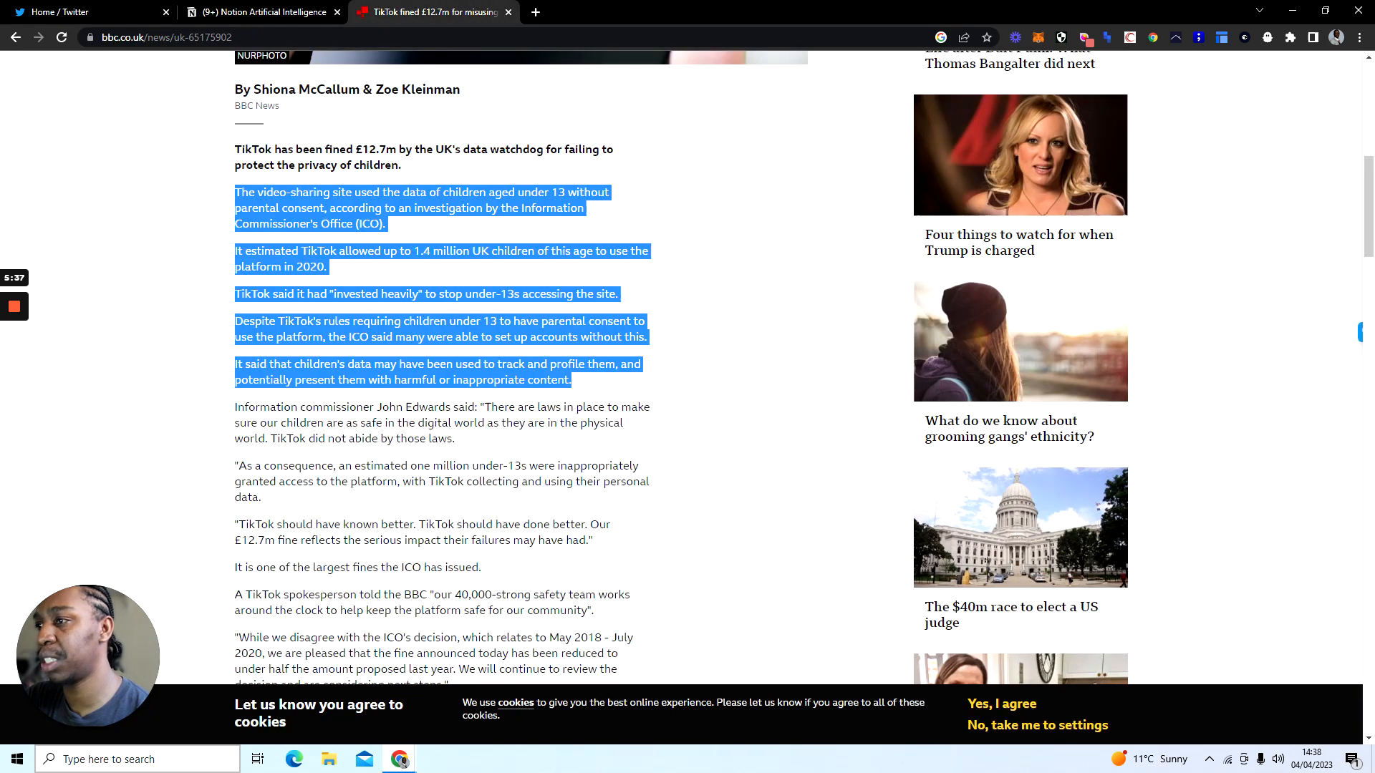
click(266, 13)
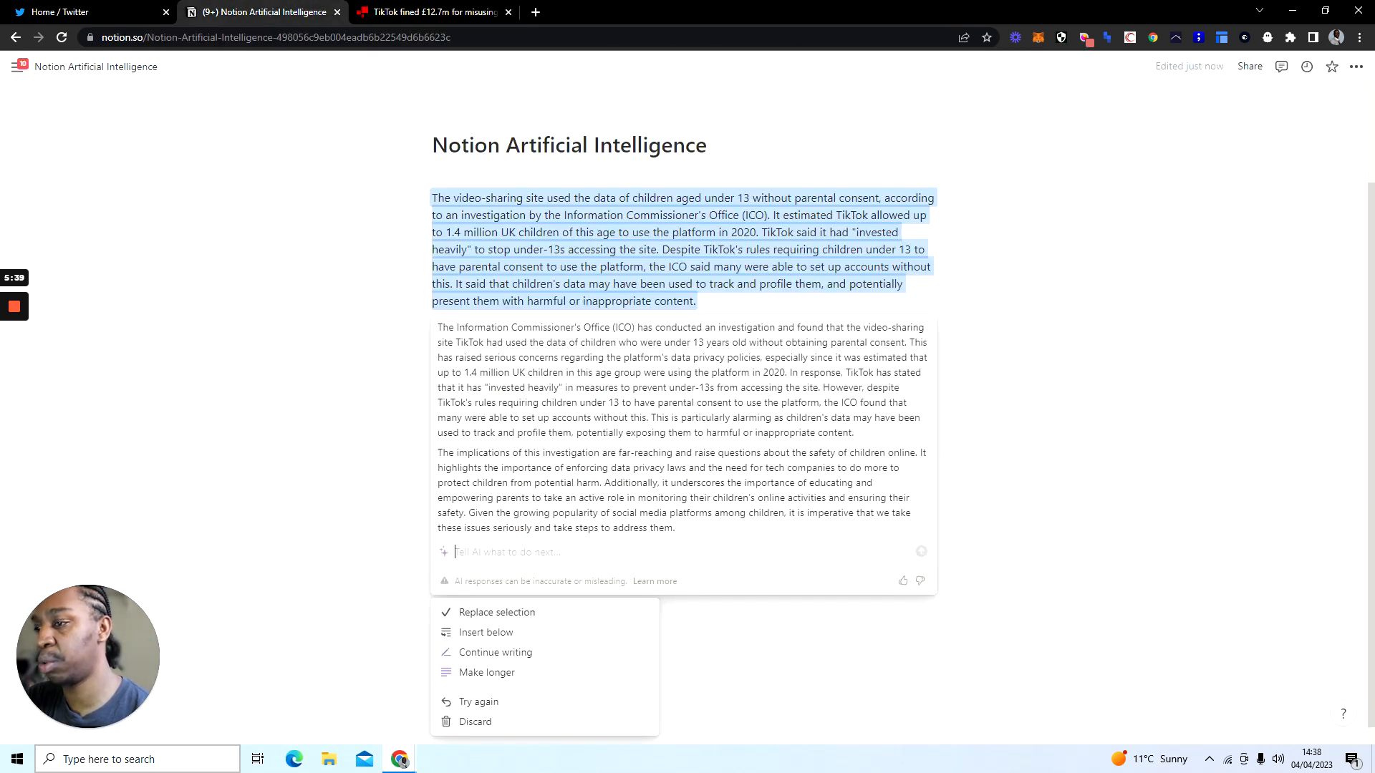
click(574, 725)
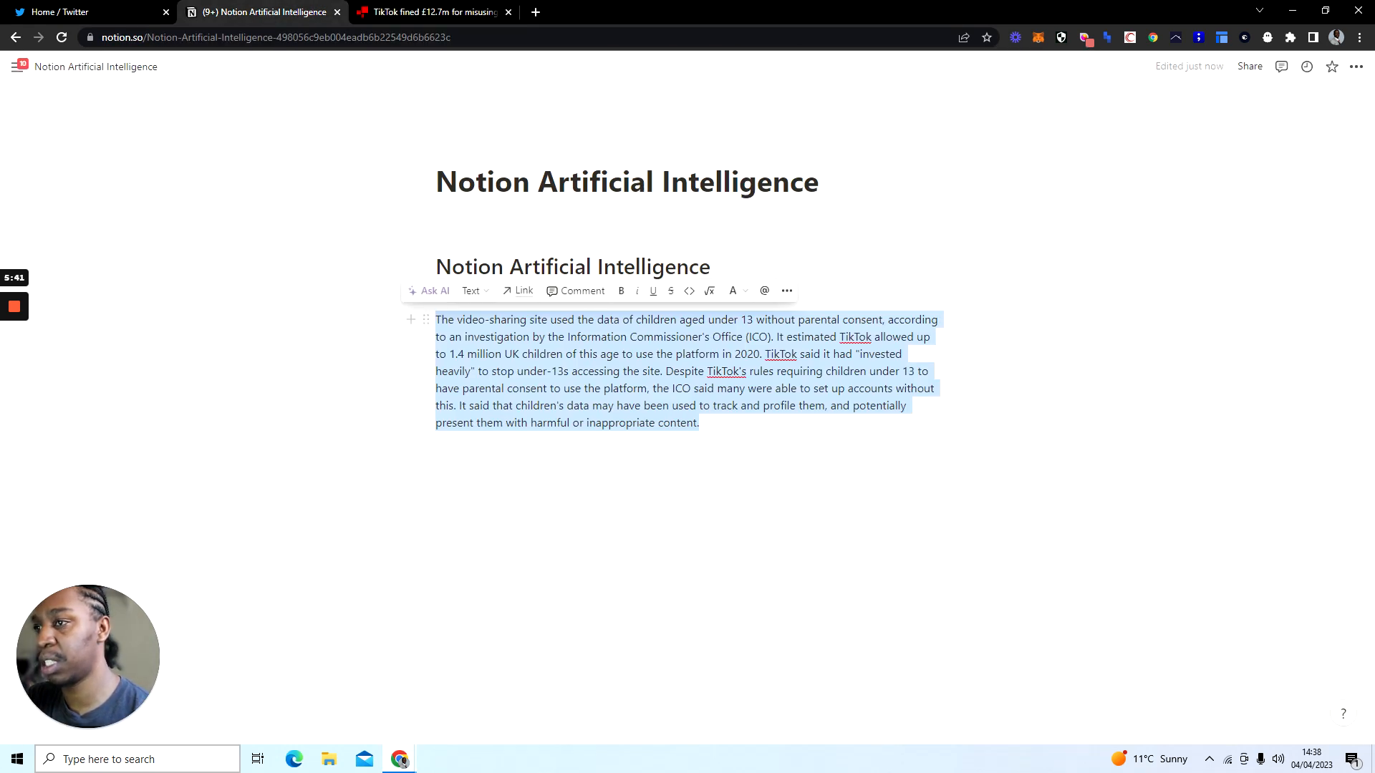
- Have the AI change the TikTok paragraph's tone to Friendly, review the draft and discard it
click(432, 291)
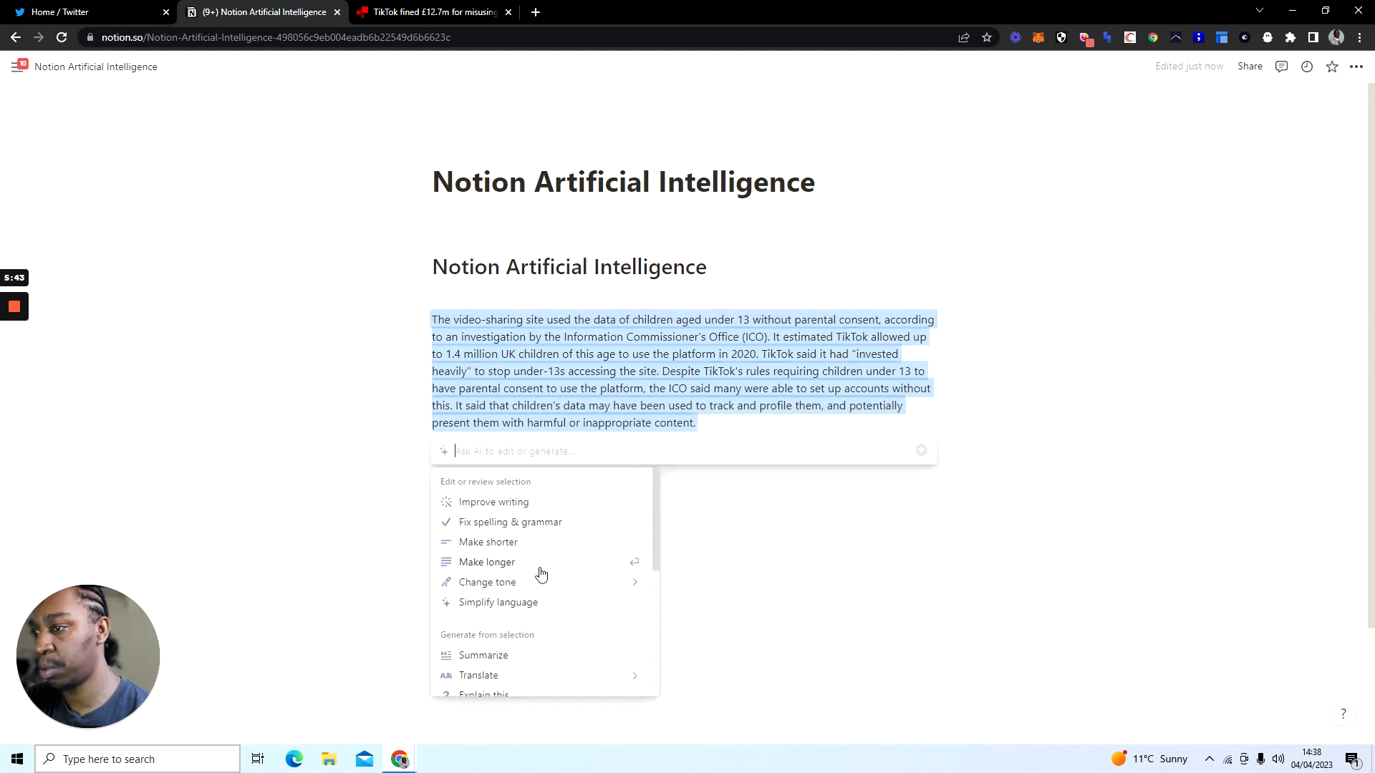
mouse_move(547, 591)
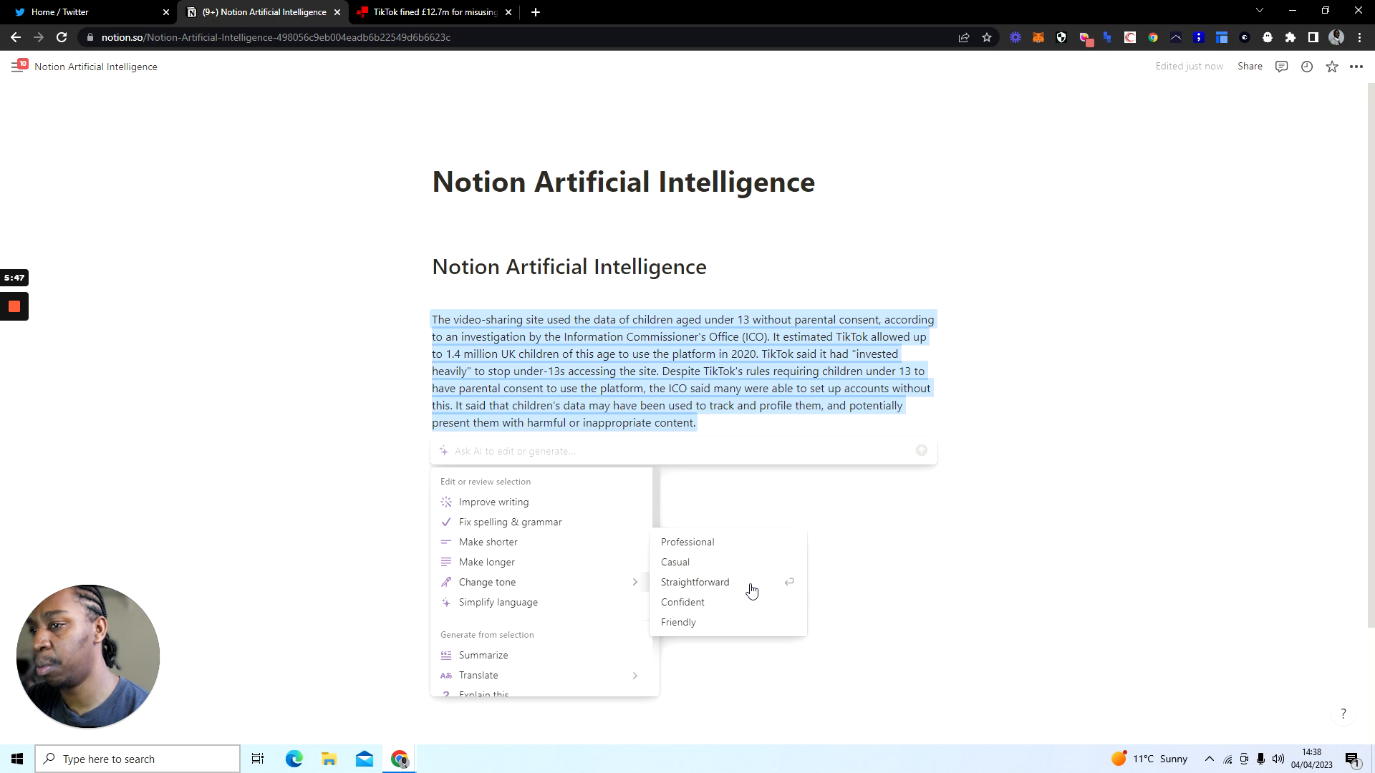
click(735, 628)
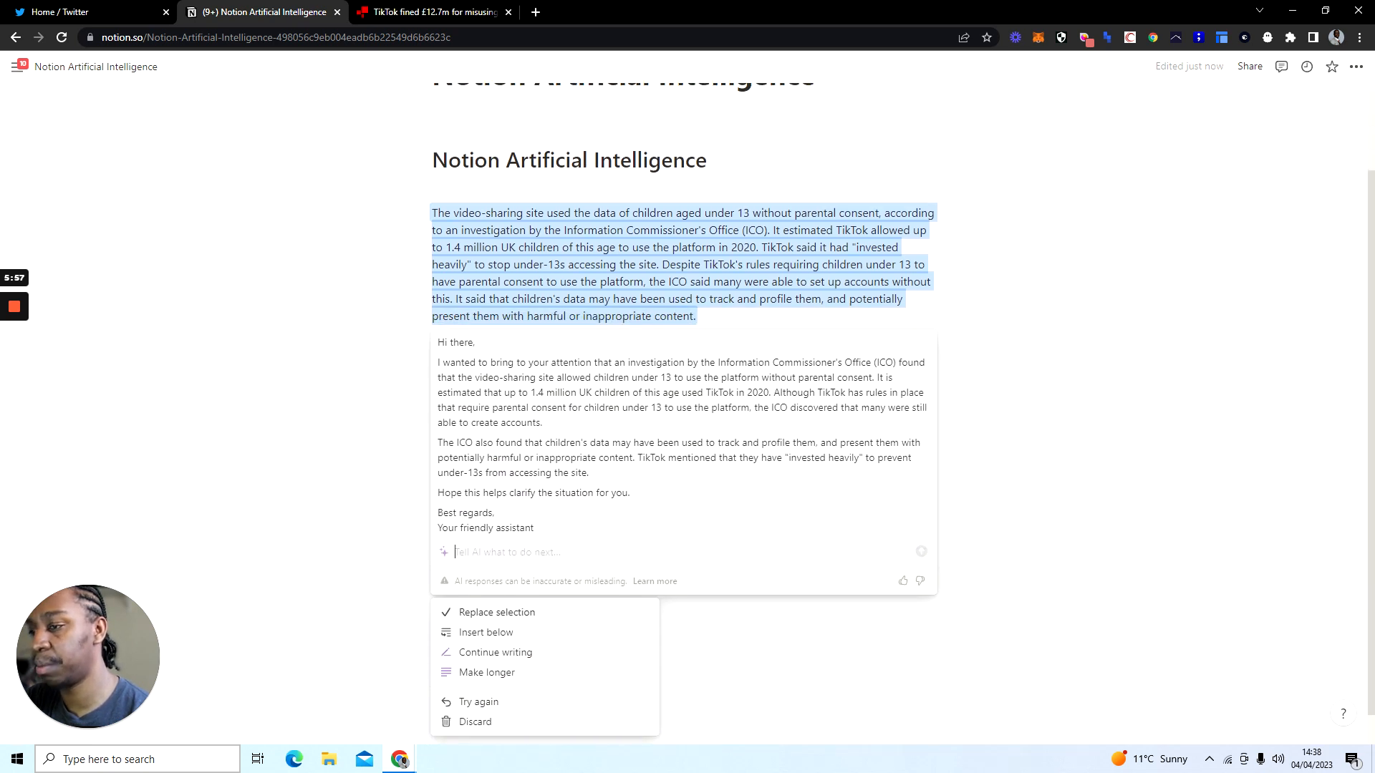
click(527, 722)
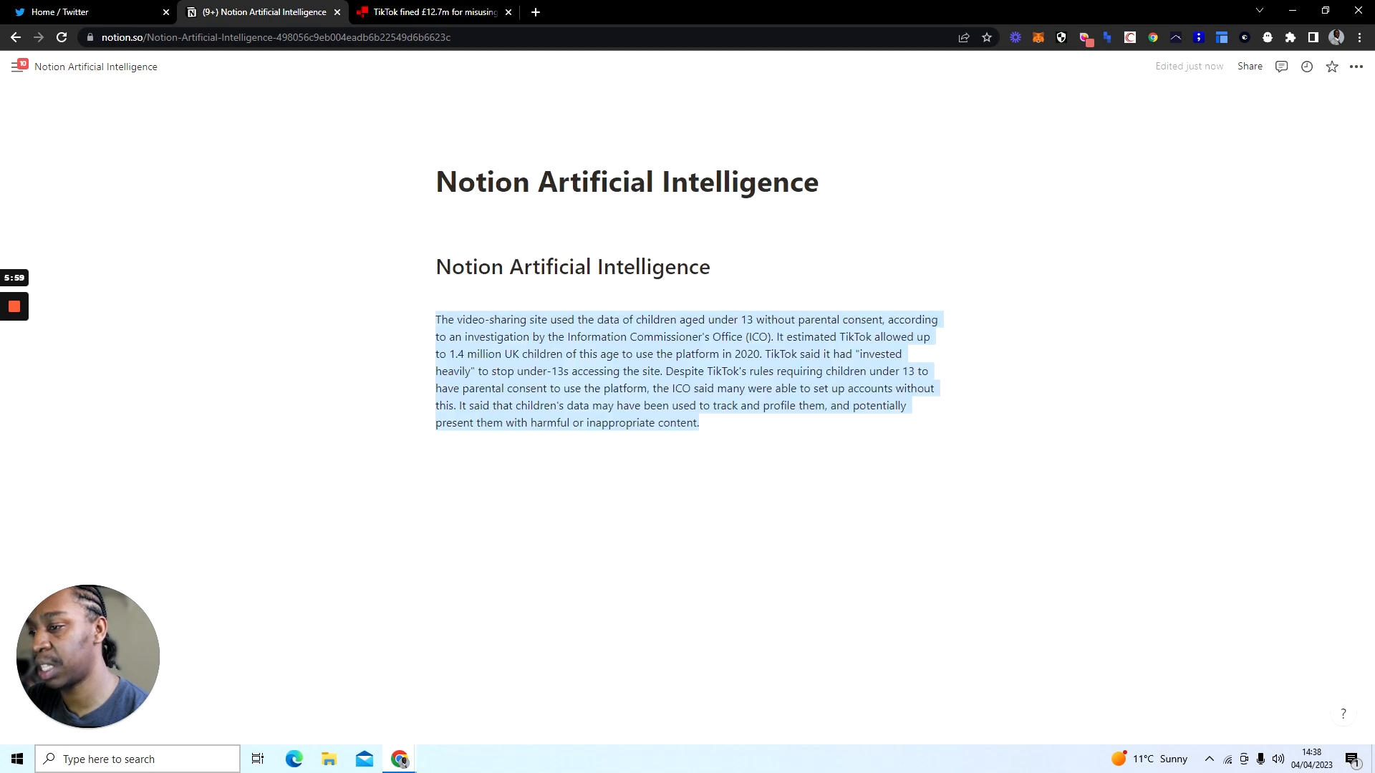
- Have the AI change the TikTok paragraph's tone to Straightforward, review the draft and discard it
click(428, 290)
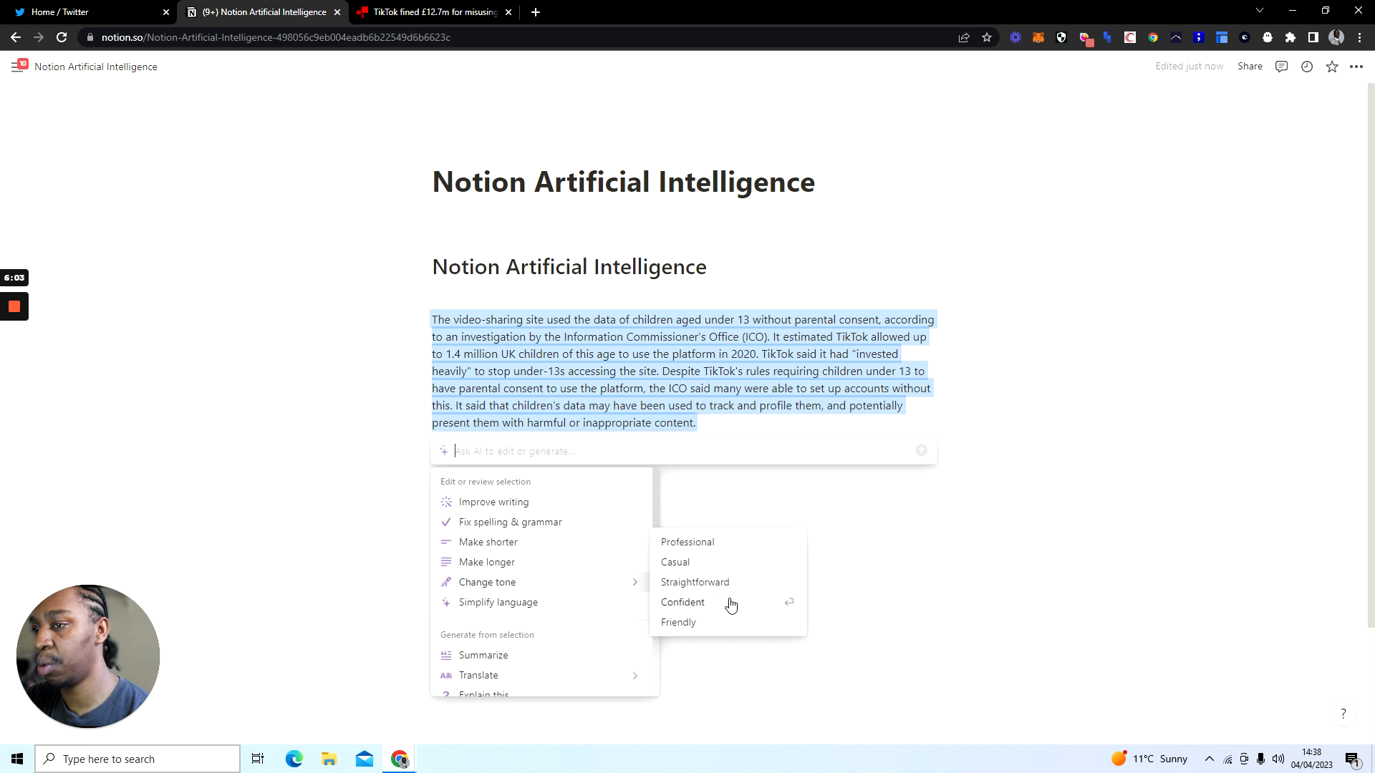
click(750, 586)
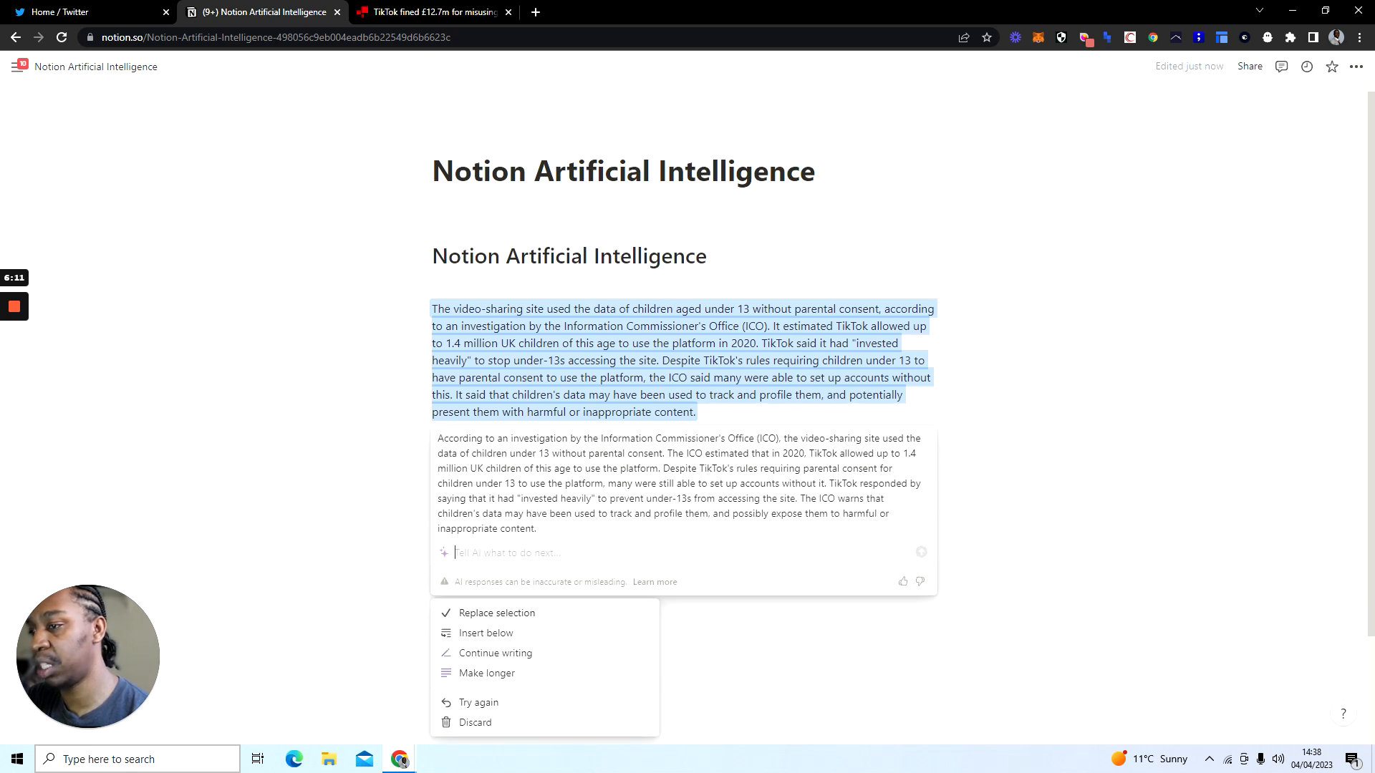
click(778, 637)
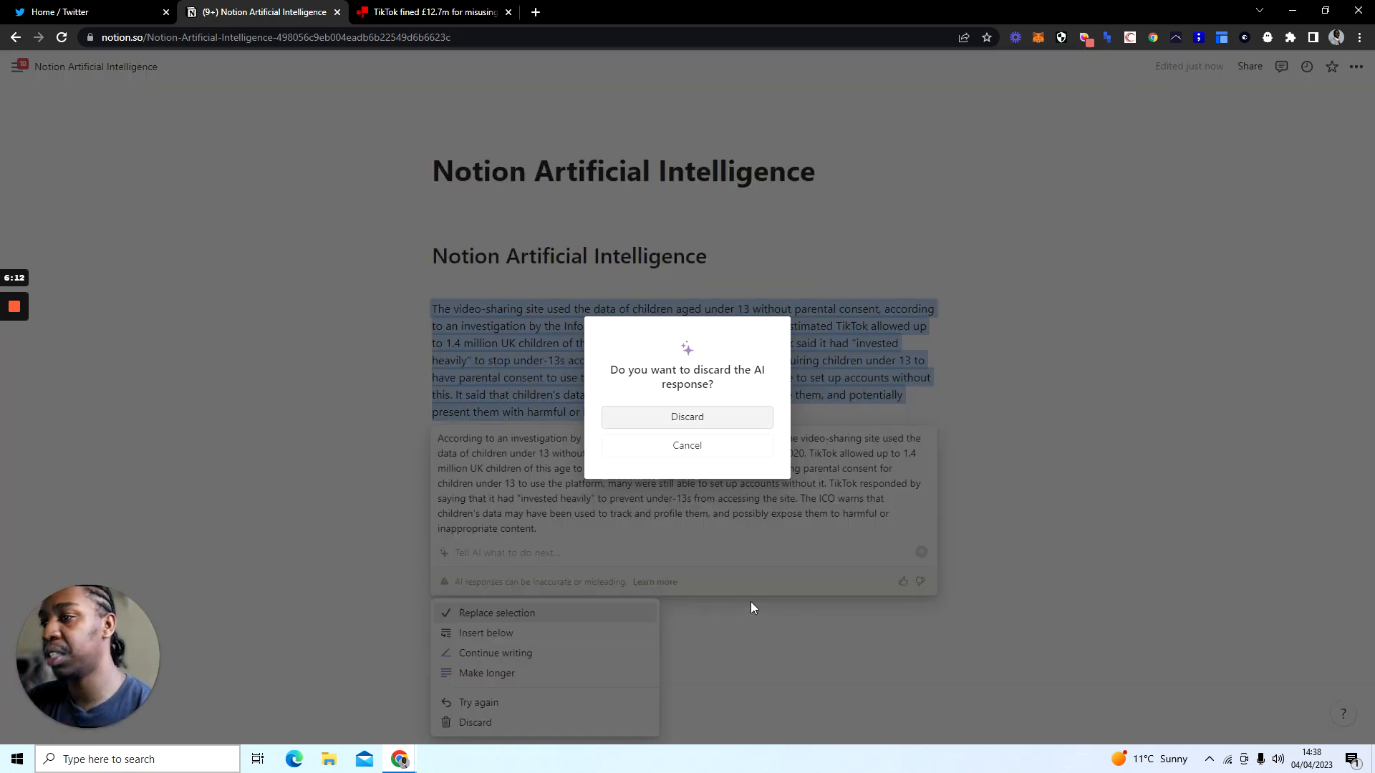
click(688, 413)
- Have the AI summarize the page in a new block below the TikTok paragraph, accept the summary and delete it
click(438, 446)
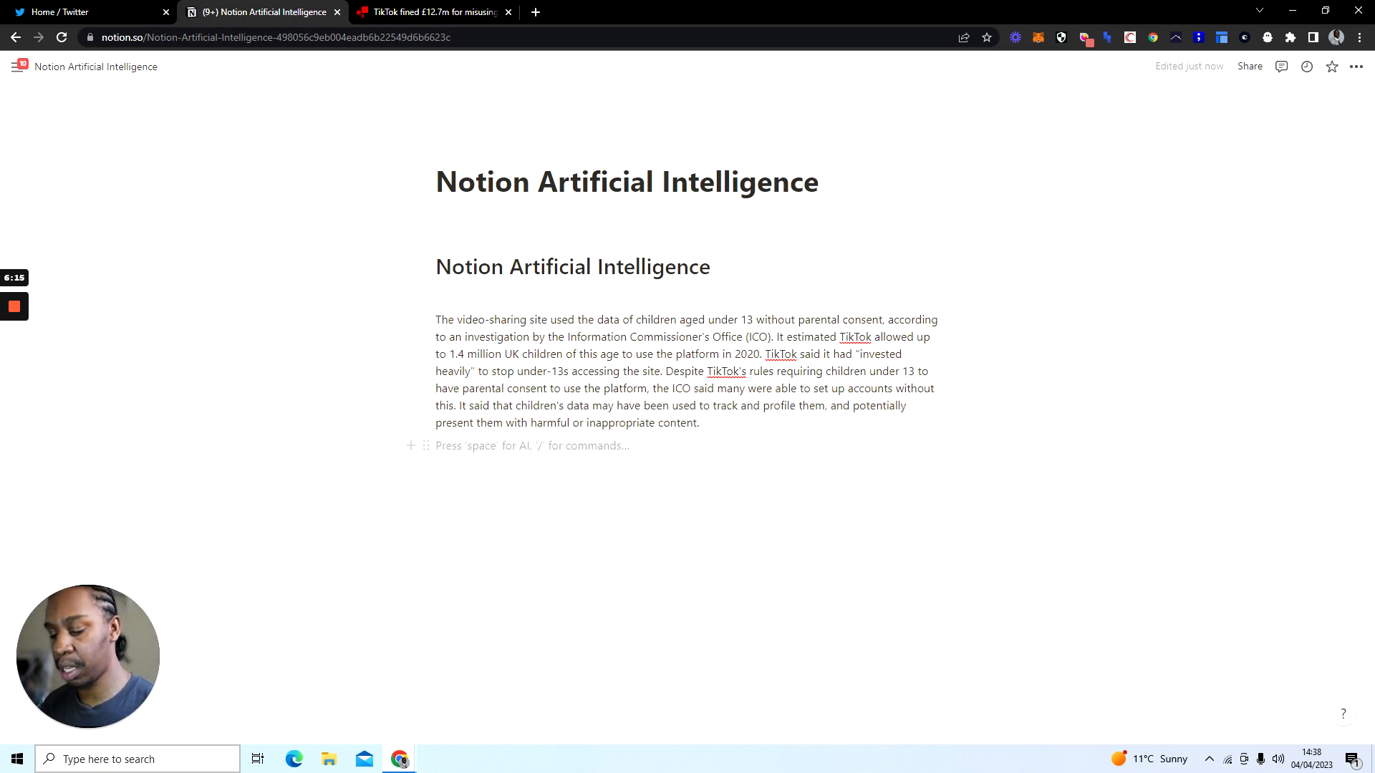
key(Return)
text(/)
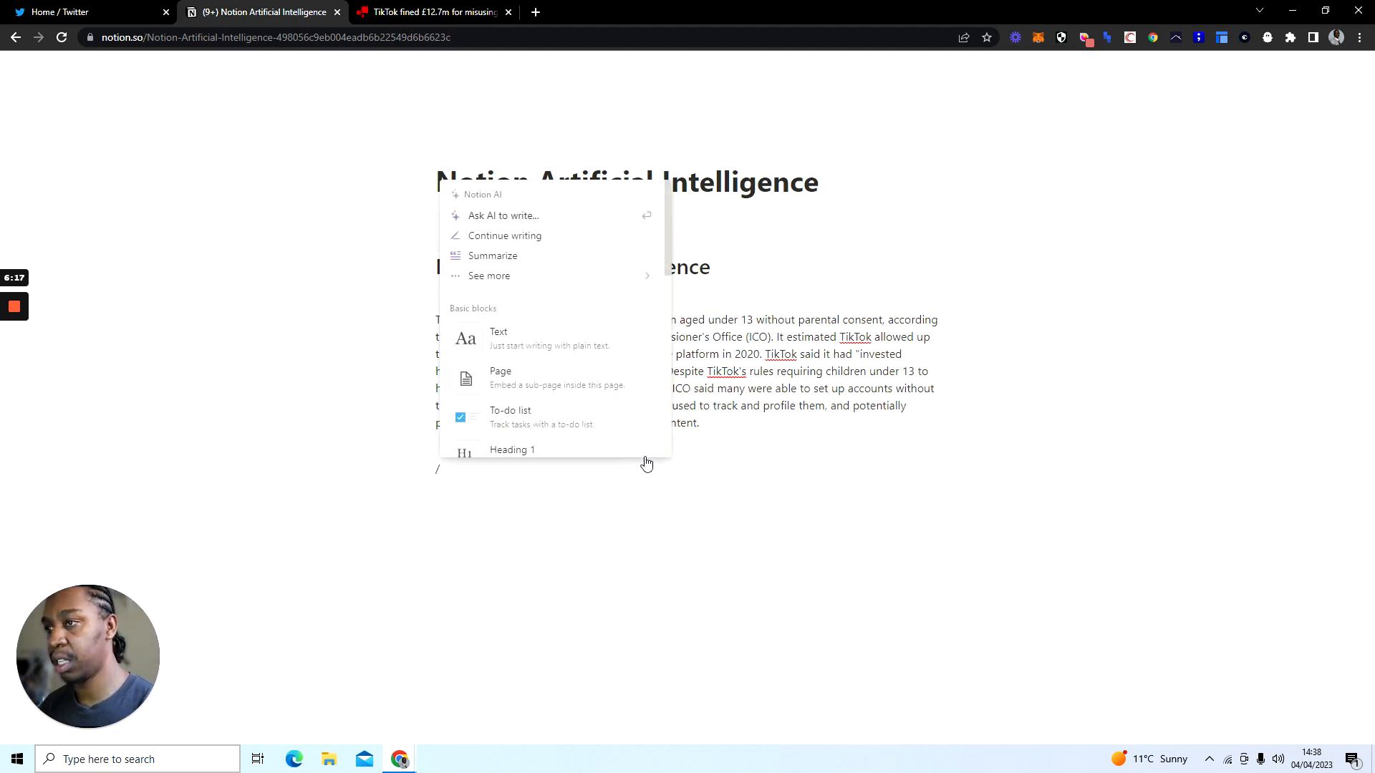
click(518, 258)
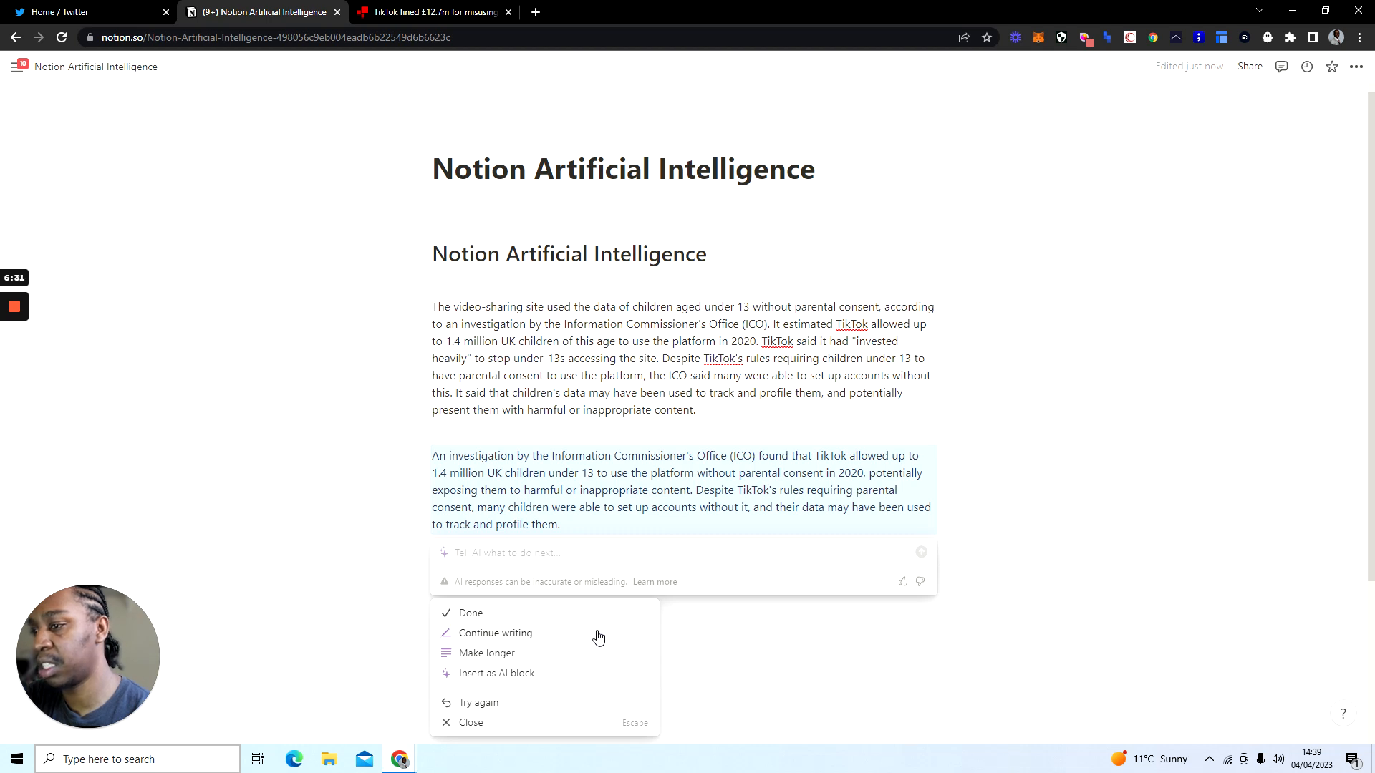
key(Return)
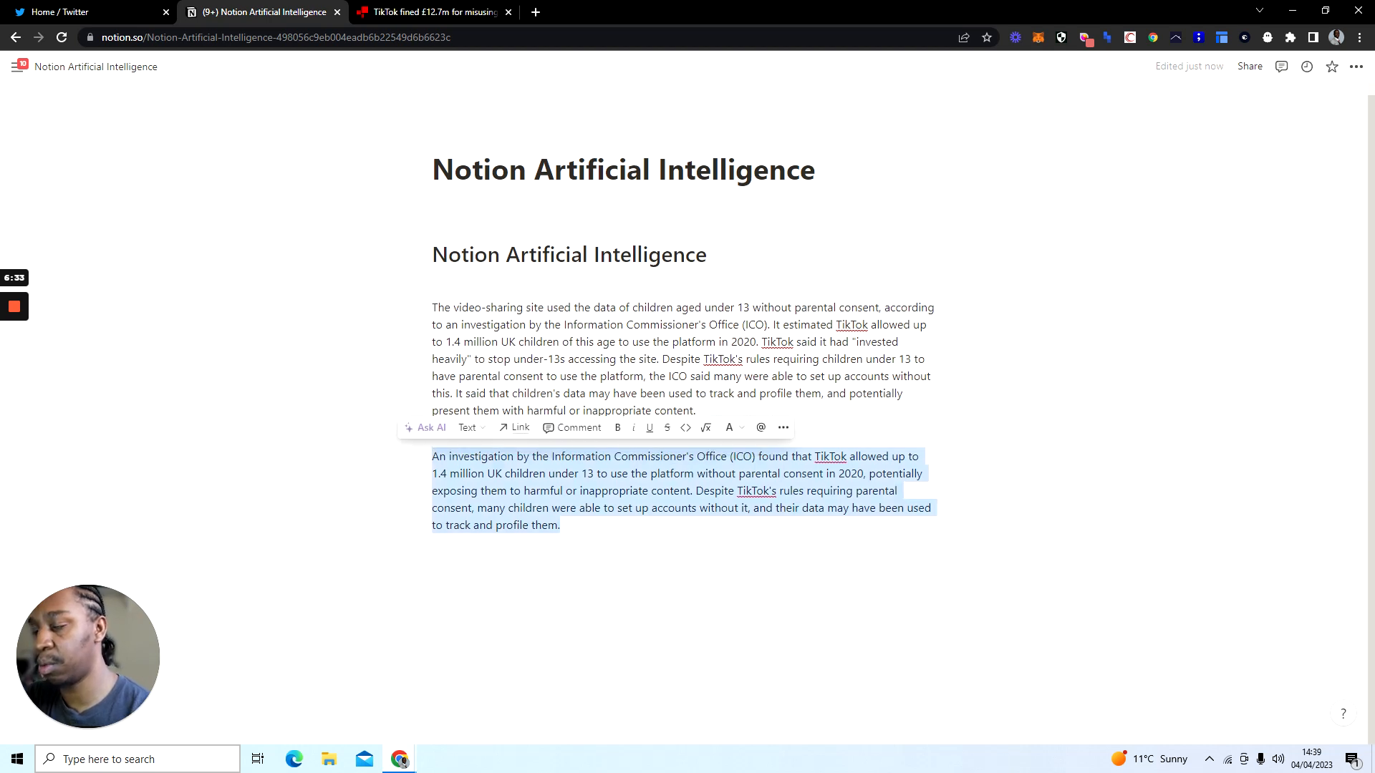
key(BackSpace)
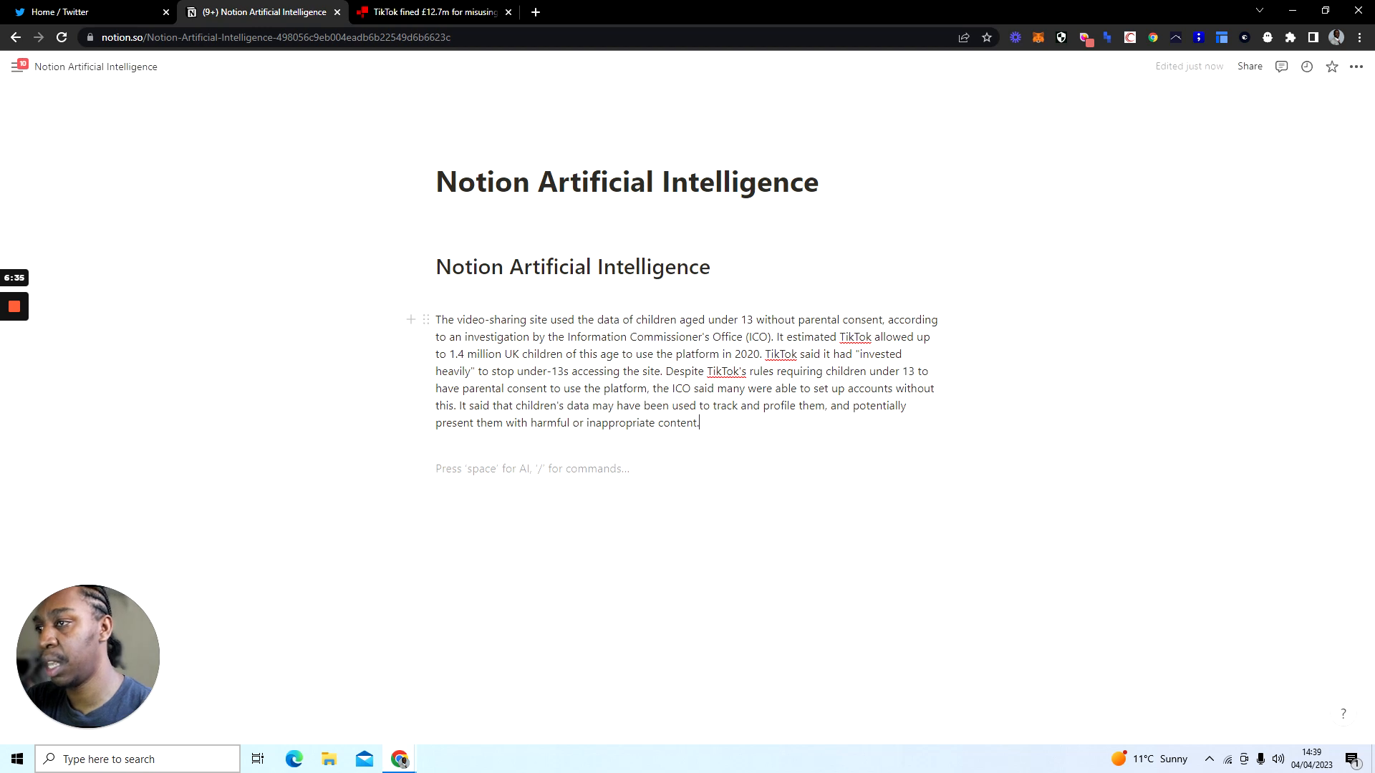
- Have the AI explain the TikTok paragraph, review the explanation and discard it
drag(699, 423, 437, 319)
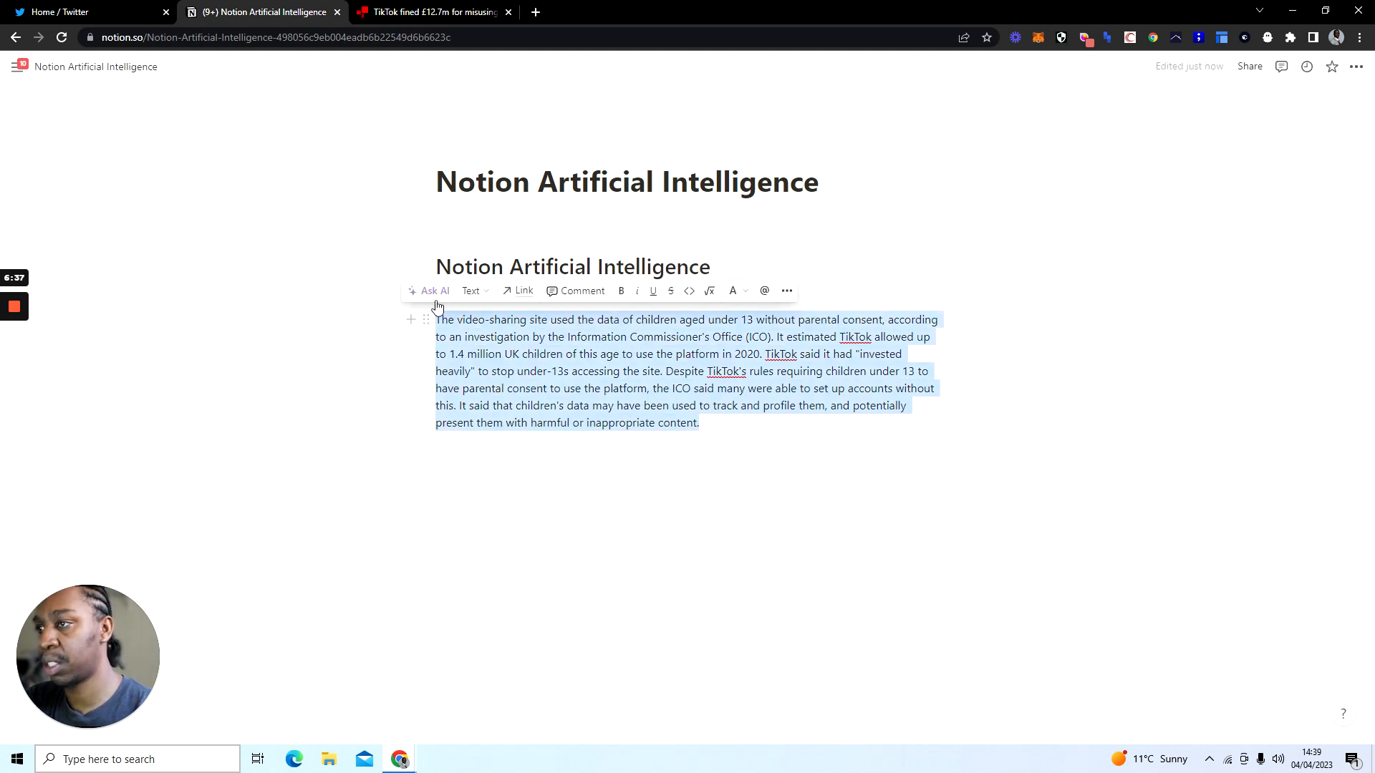
click(430, 291)
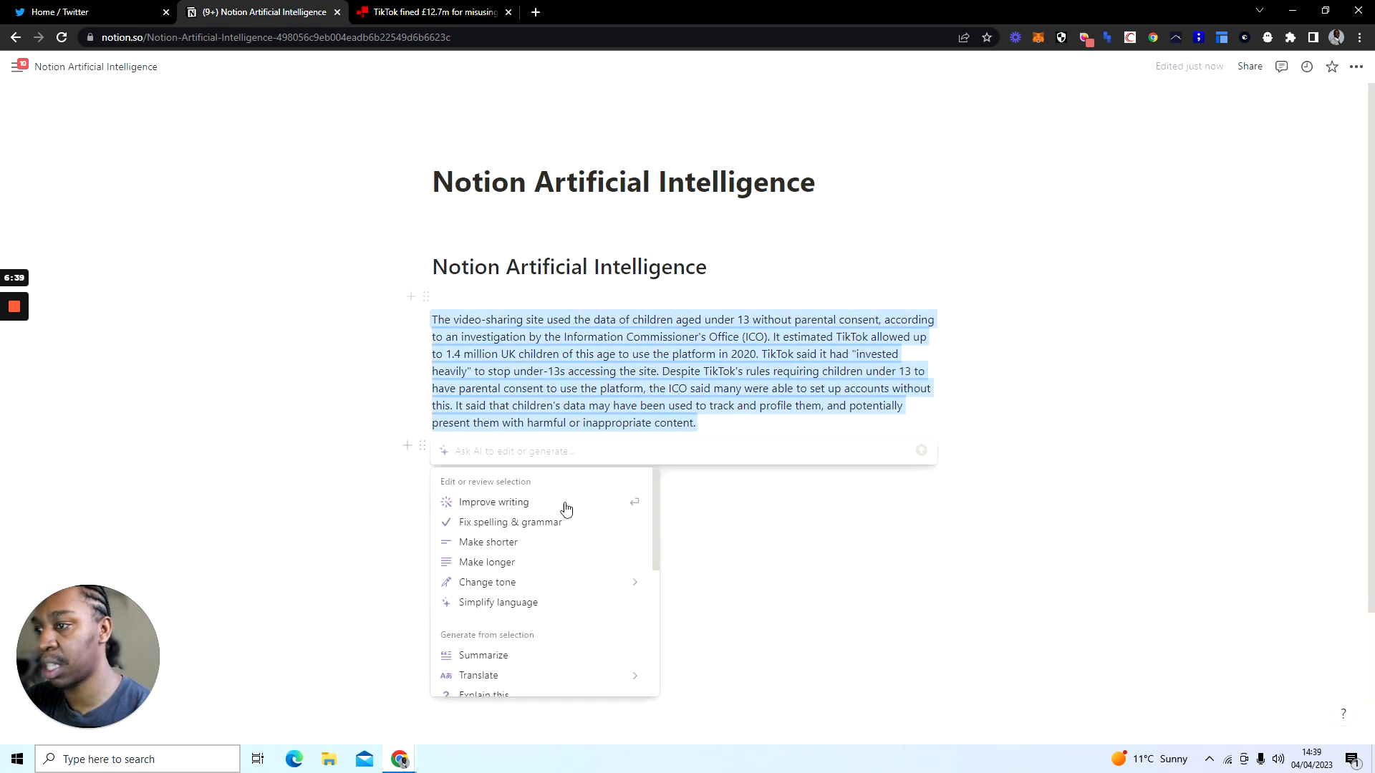
scroll(580, 516, down, 3)
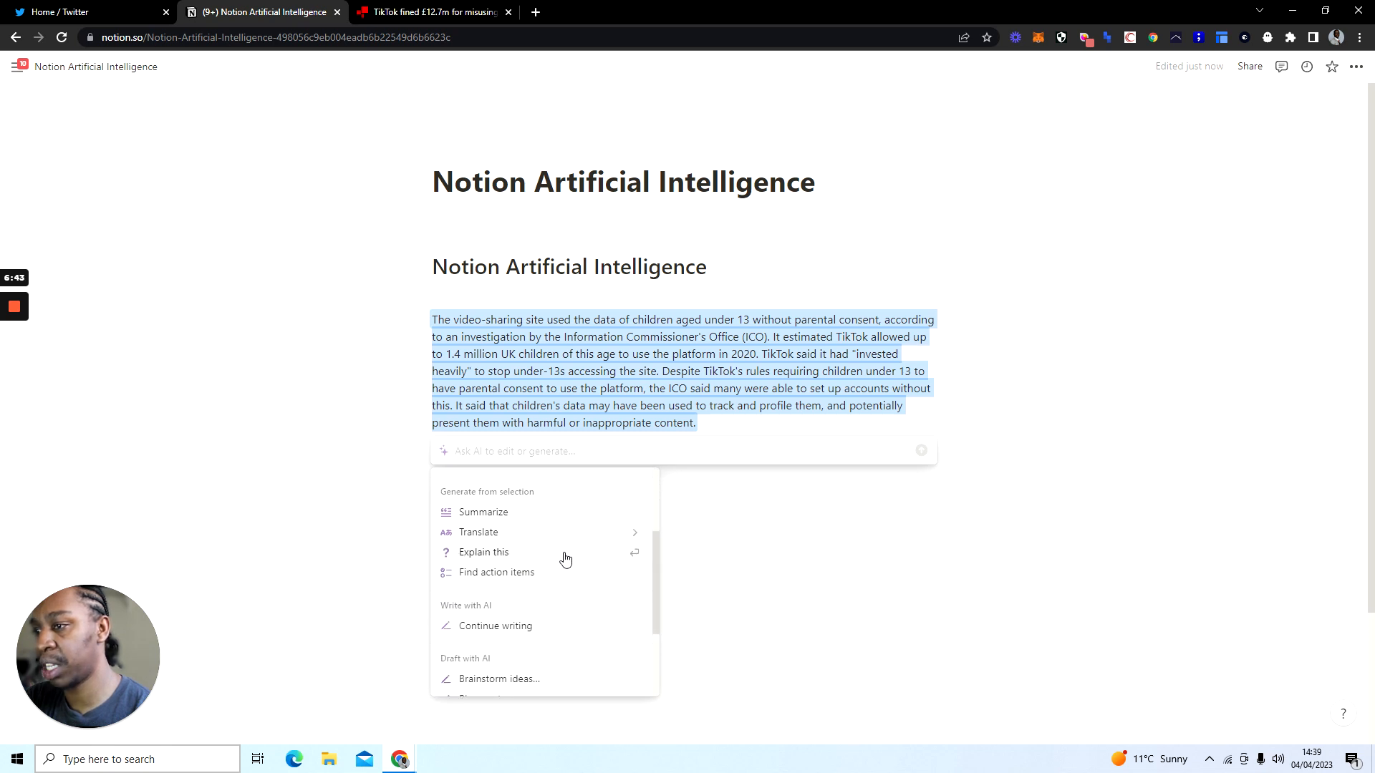
click(566, 559)
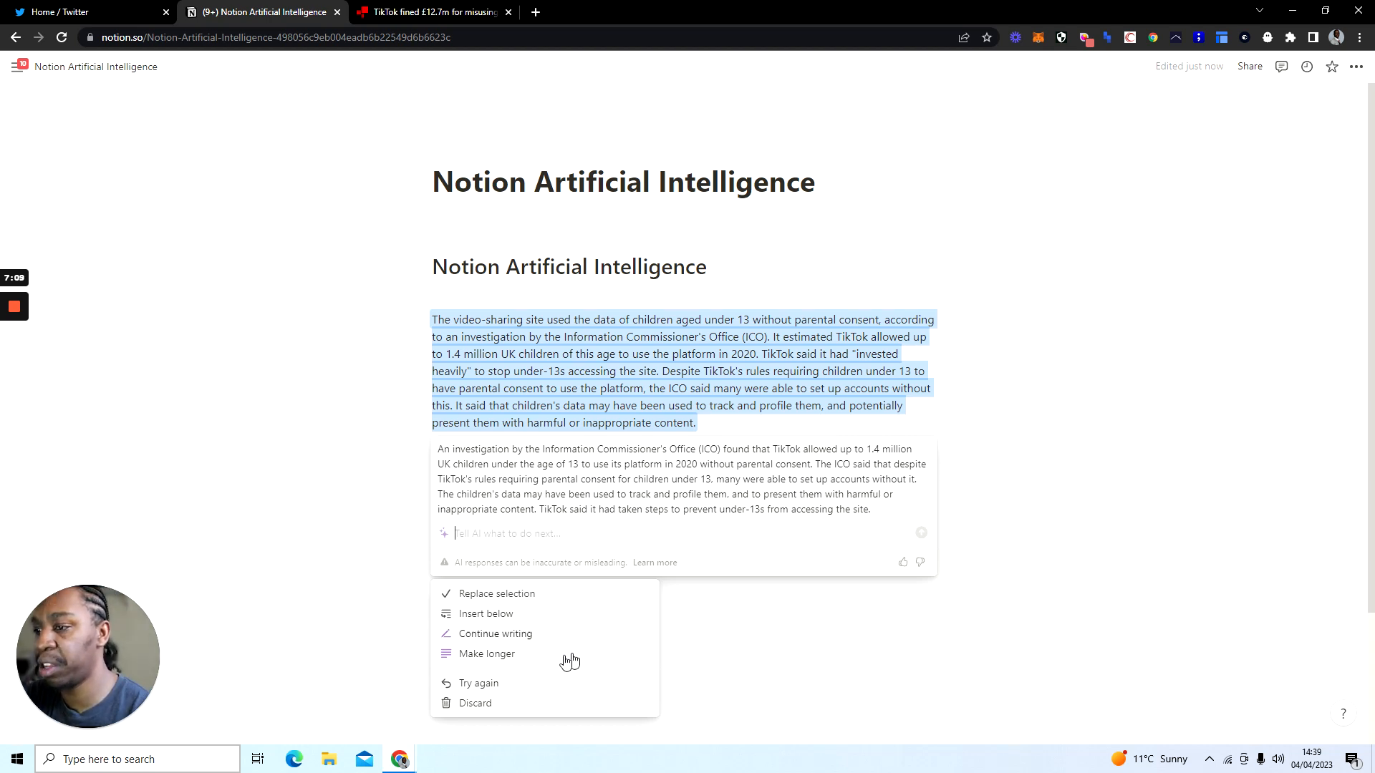
click(552, 705)
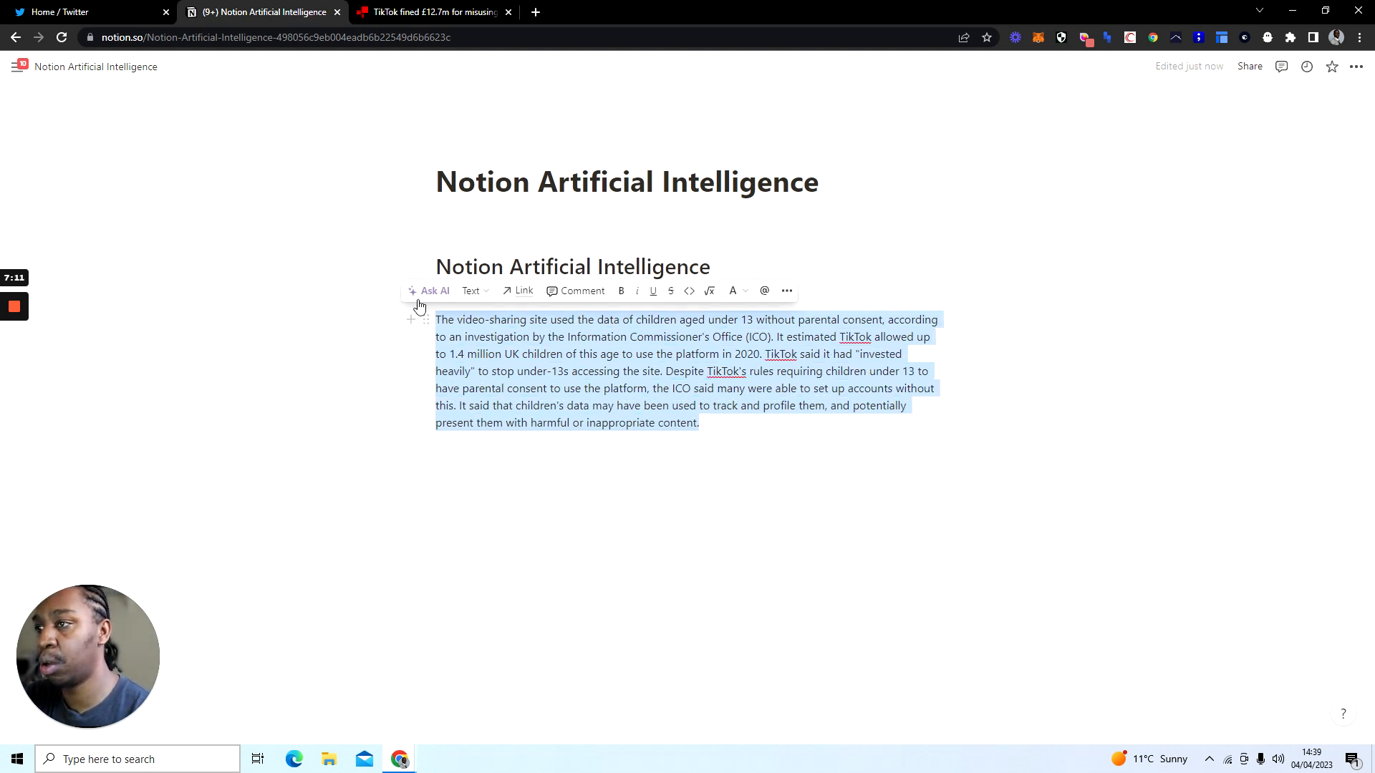
click(424, 291)
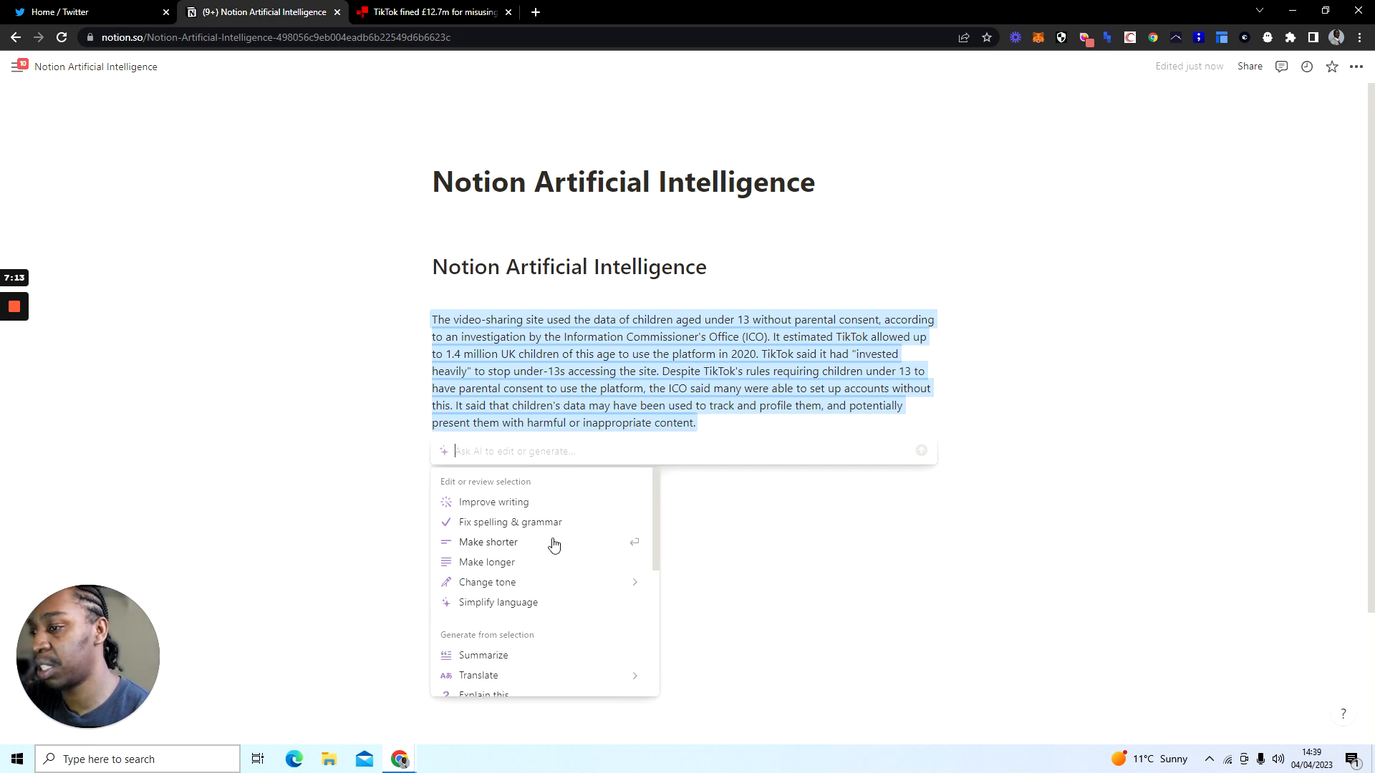
scroll(559, 515, down, 3)
scroll(560, 518, down, 5)
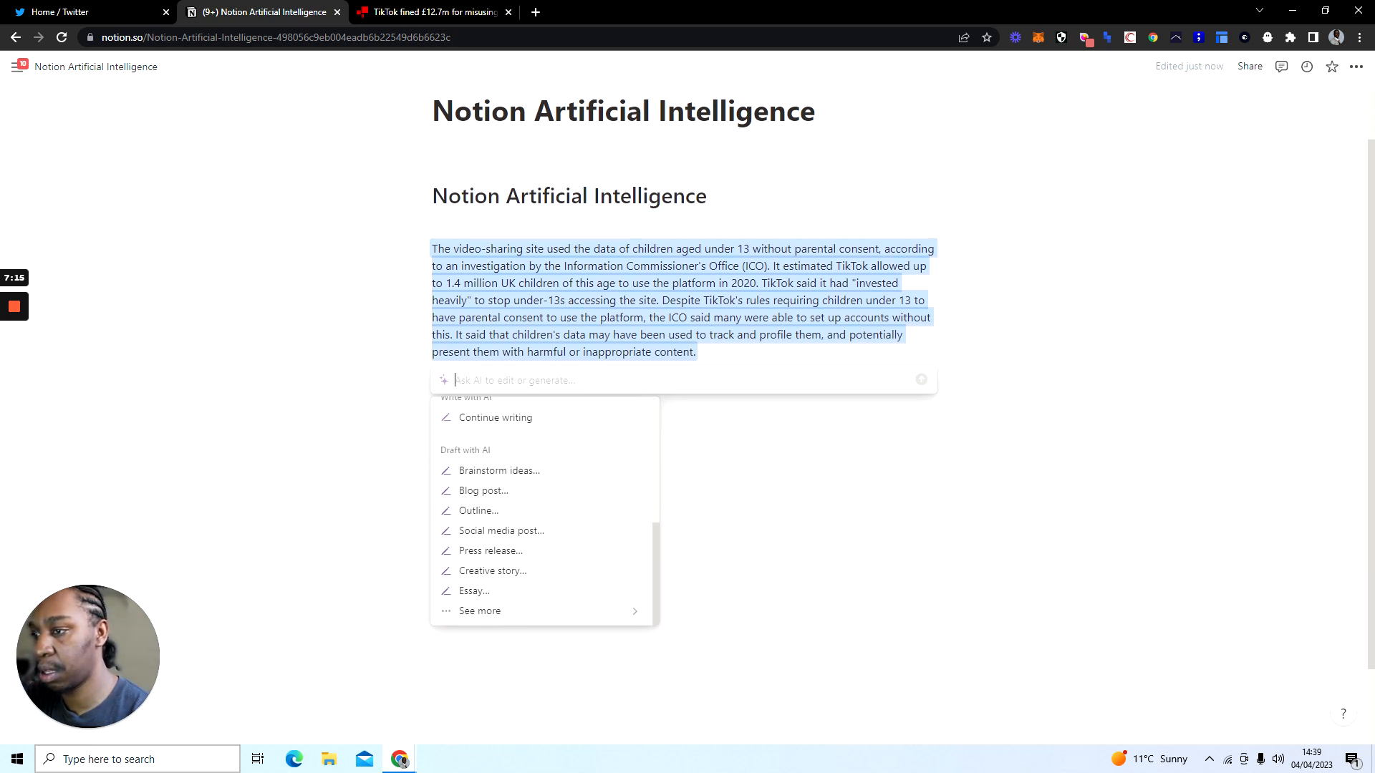
key(Escape)
- Have the AI write a press release about "chrome extension that detects potential cryptocurrency scams" below the TikTok paragraph and keep it
click(439, 445)
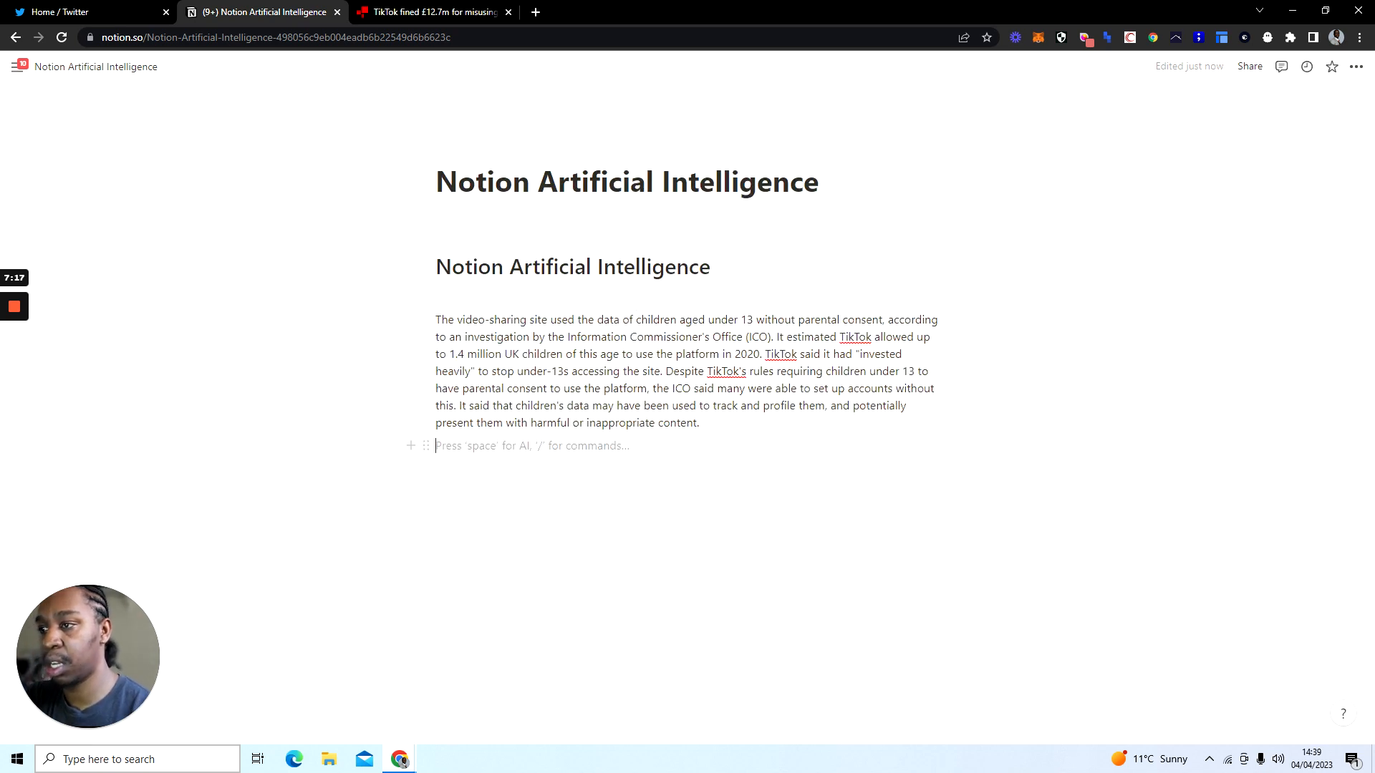
key(Return)
text(/)
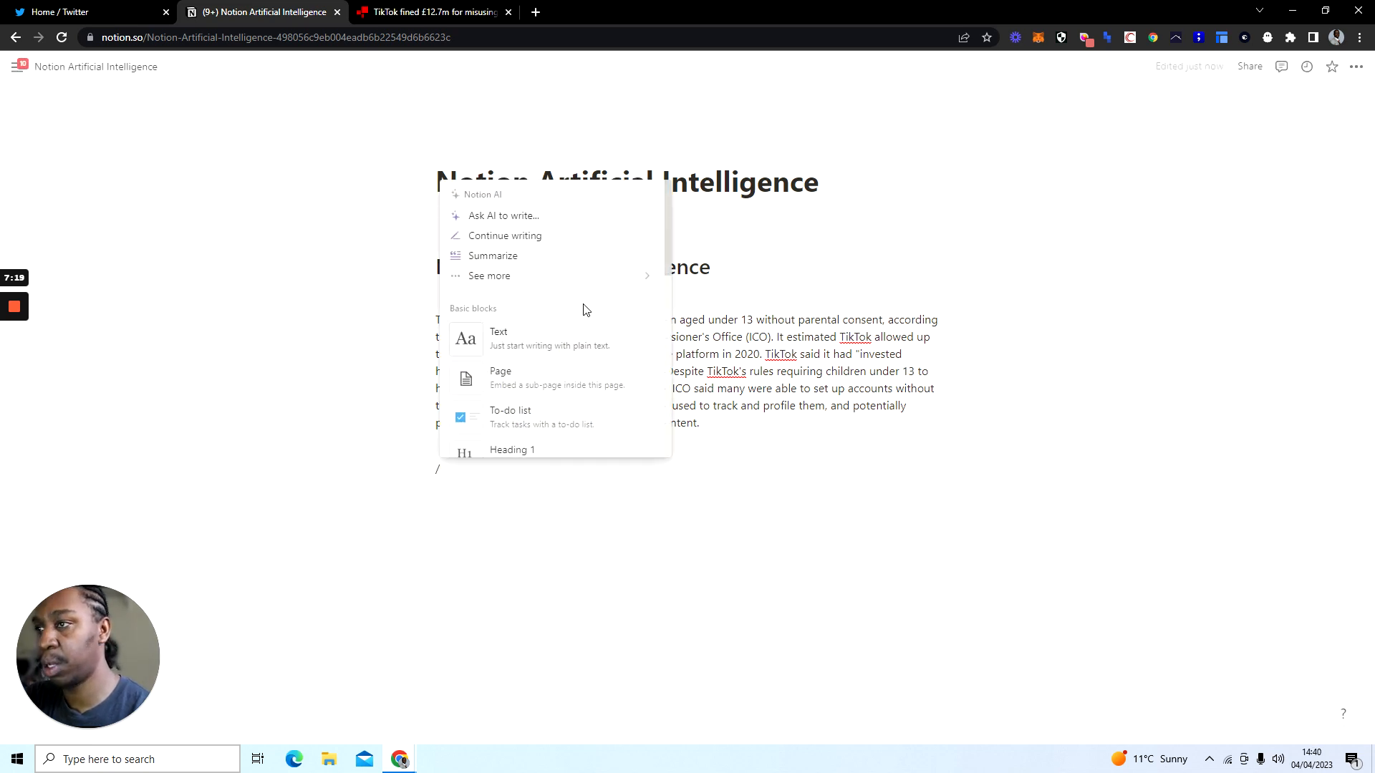
mouse_move(561, 276)
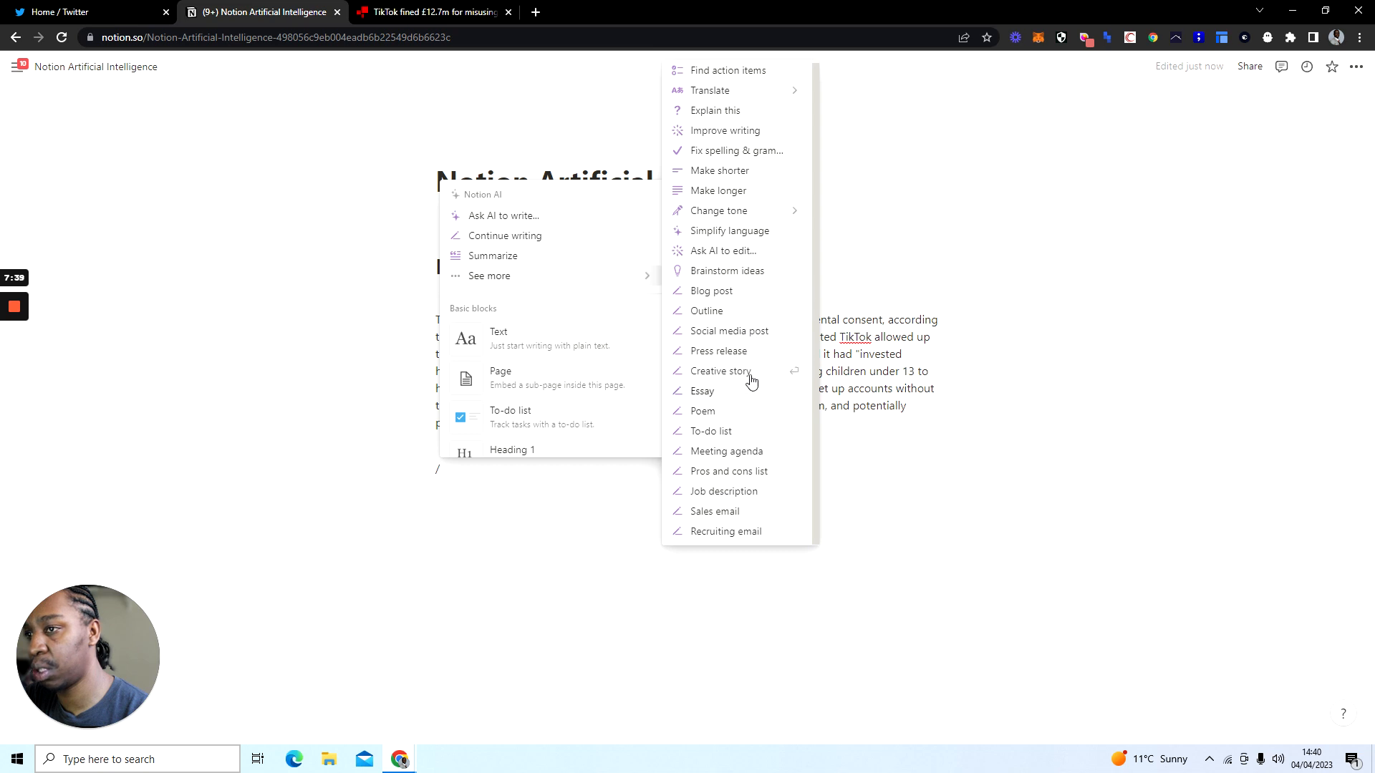
click(719, 351)
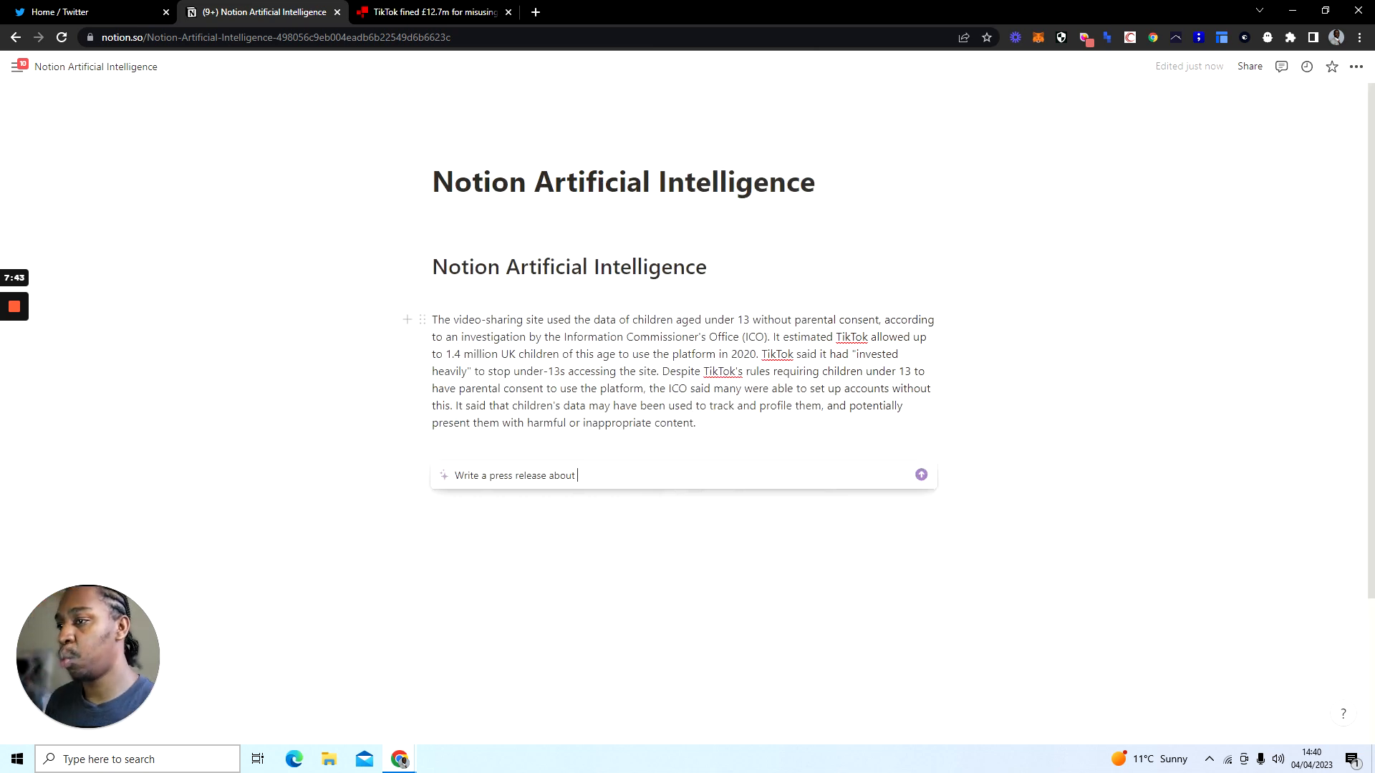
text(c)
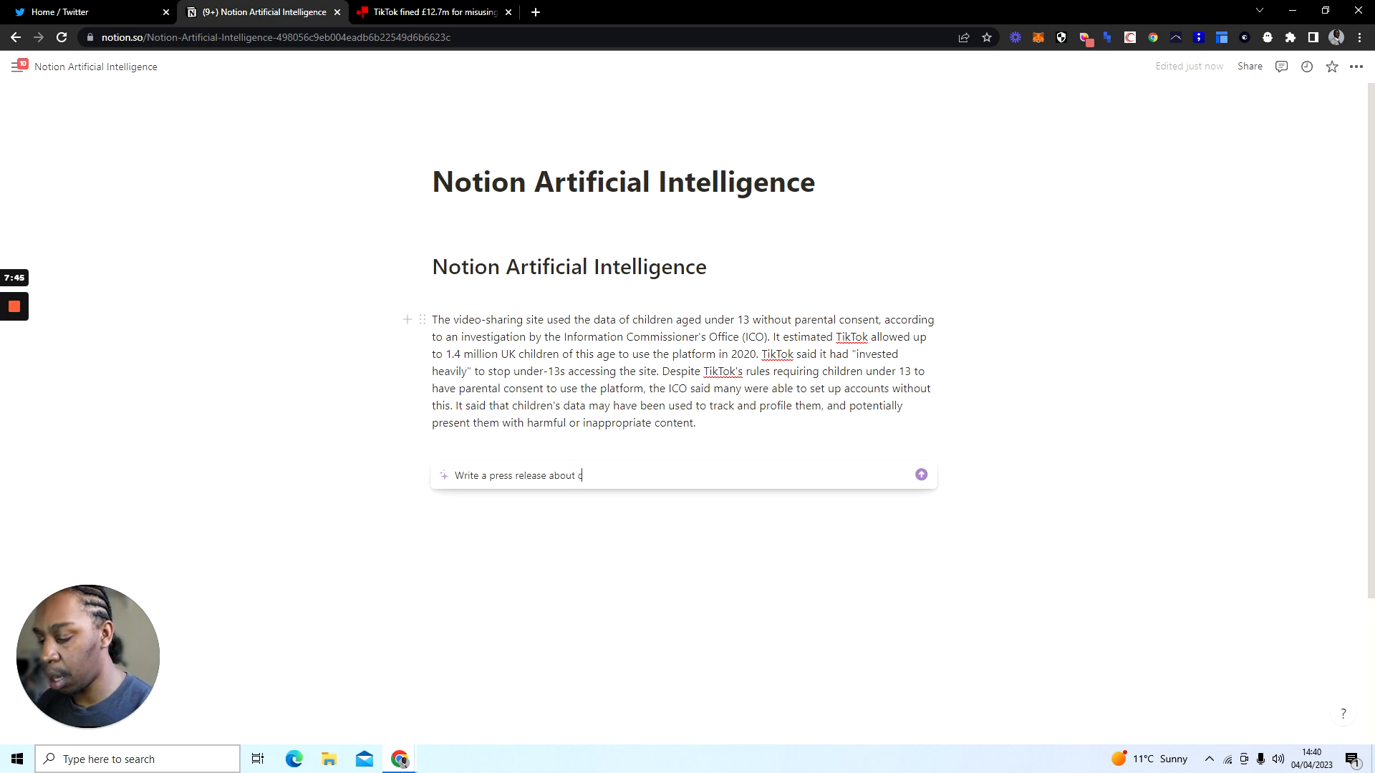
text(hrome extens)
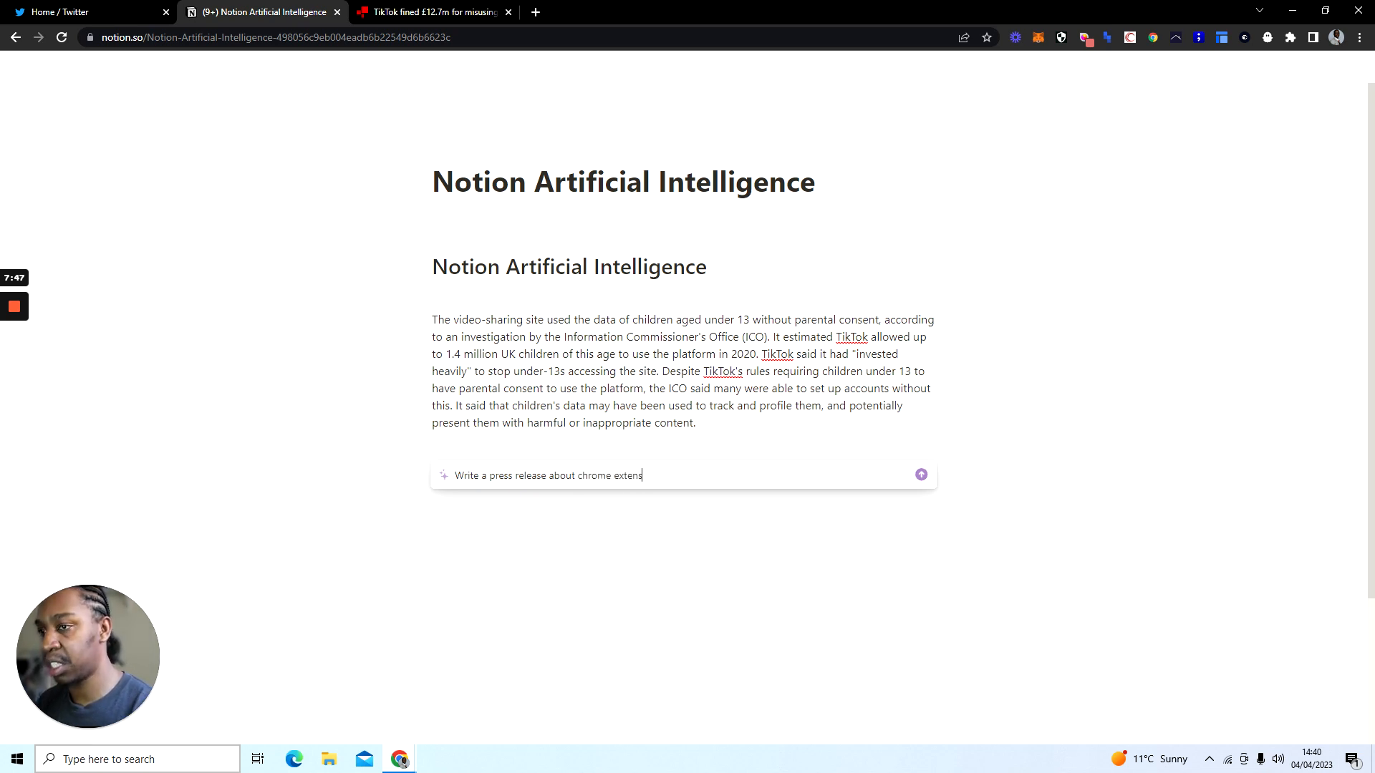
text(ion that d)
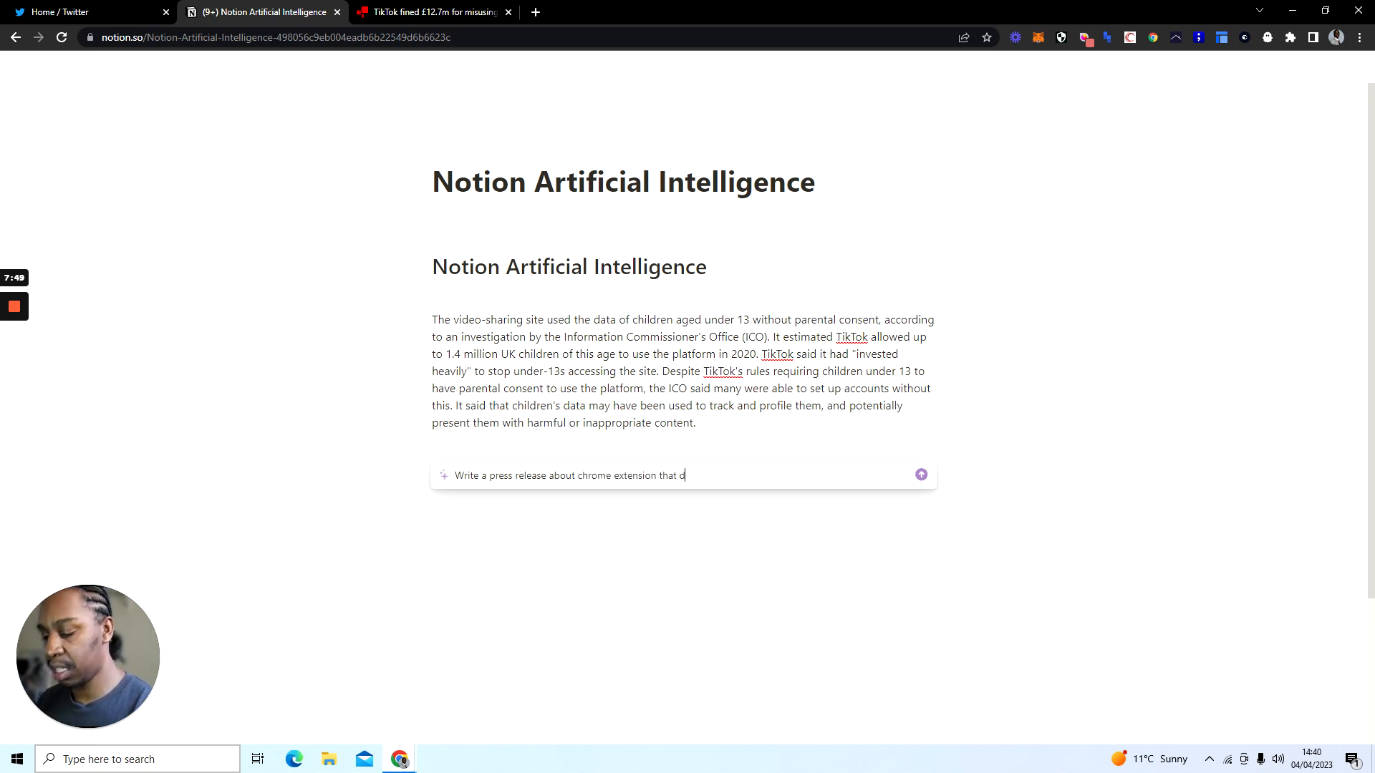
text(etects pot)
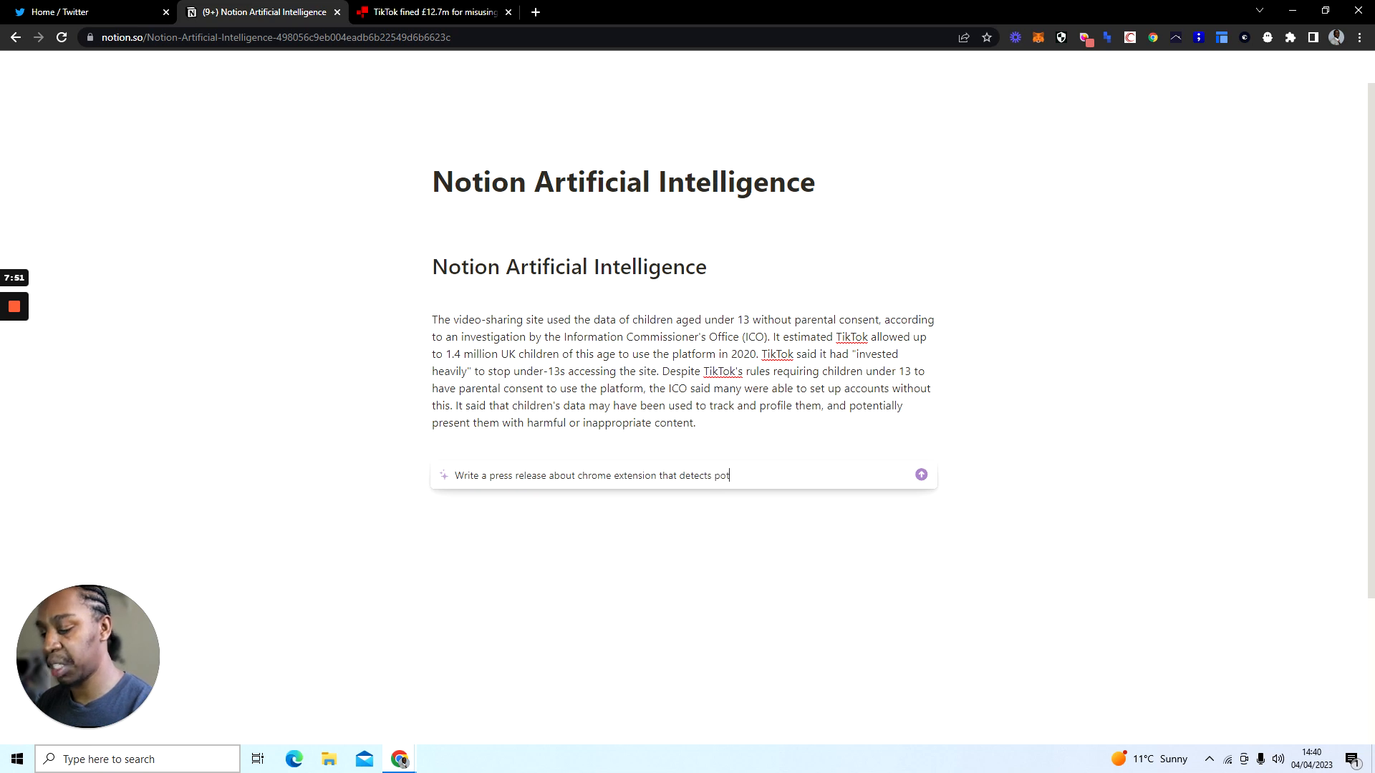
text(ential cryptocurrency)
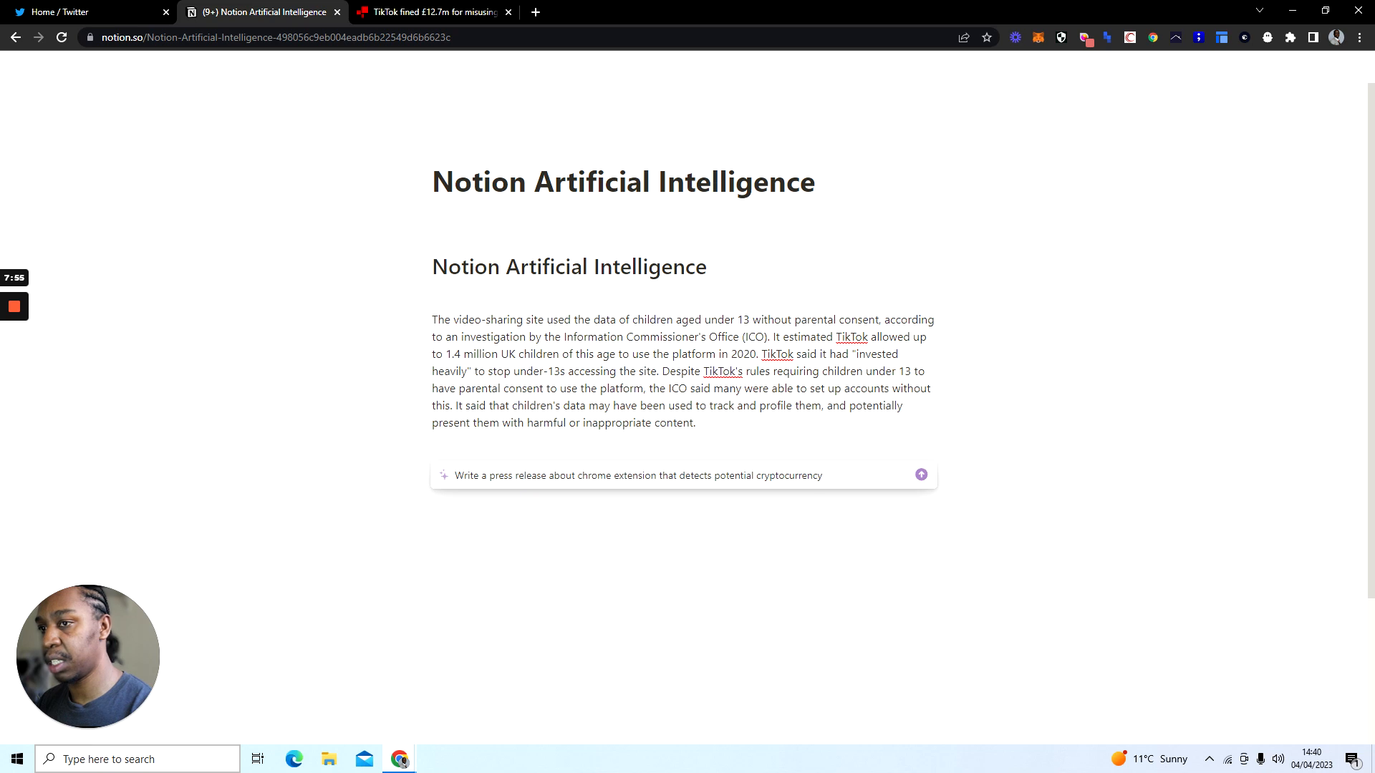
text( scams)
key(Return)
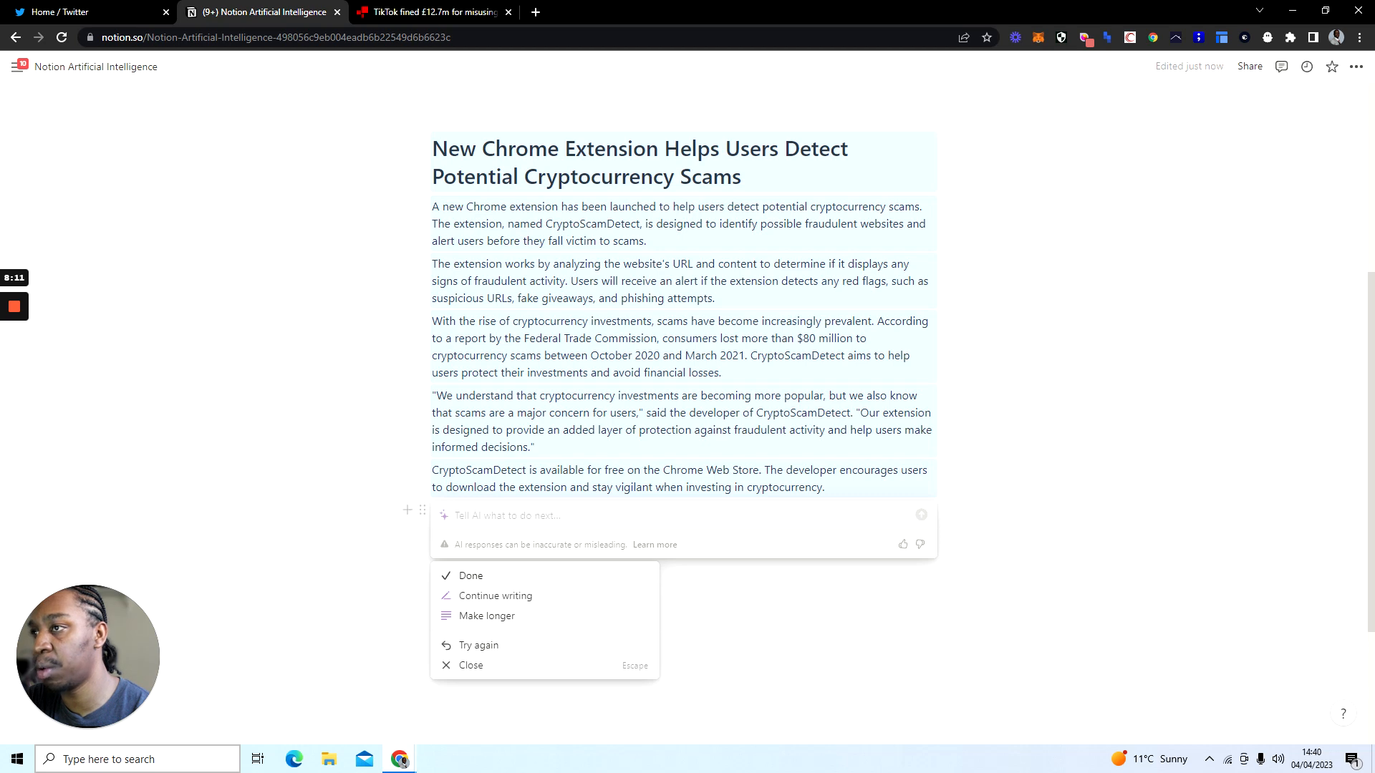
click(597, 589)
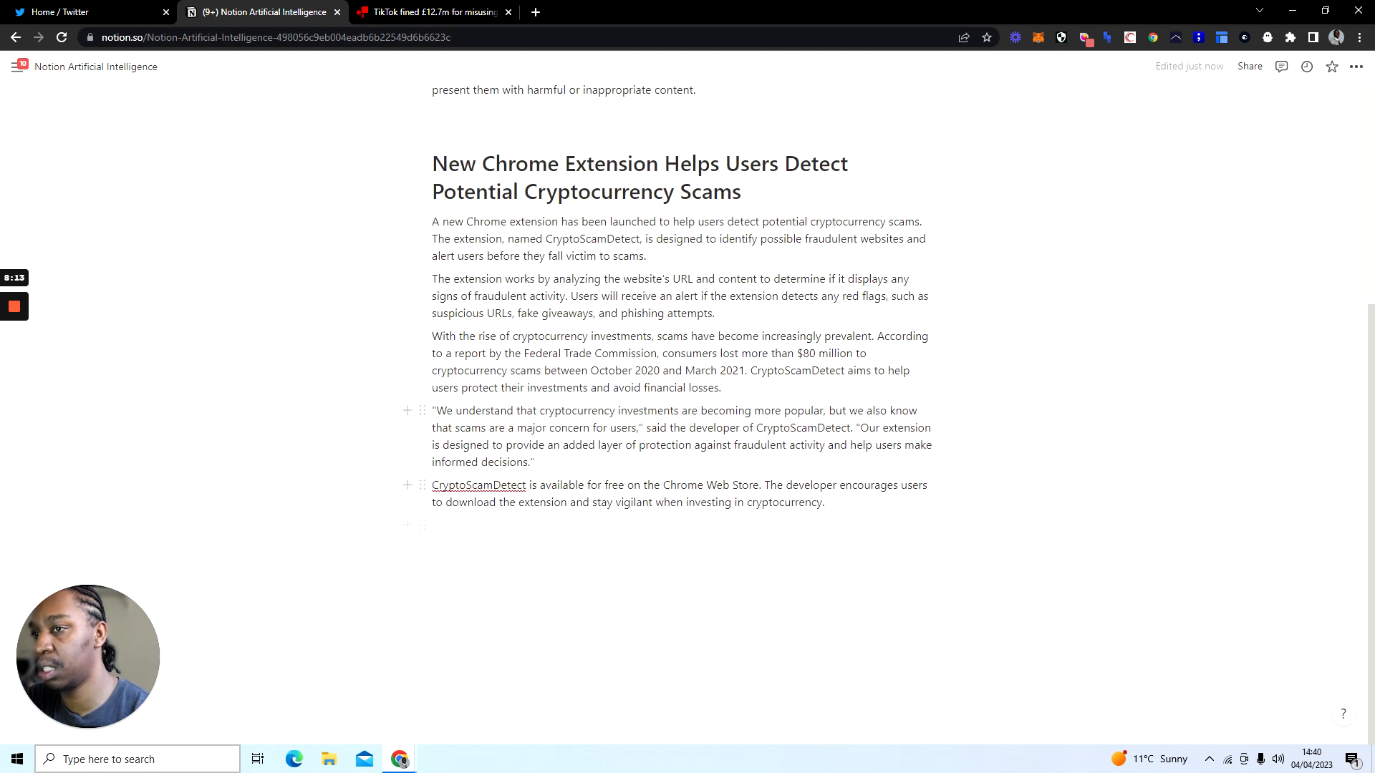
- Examine the press release's Federal Trade Commission claim and its figure for cryptocurrency scam losses
drag(432, 336, 796, 353)
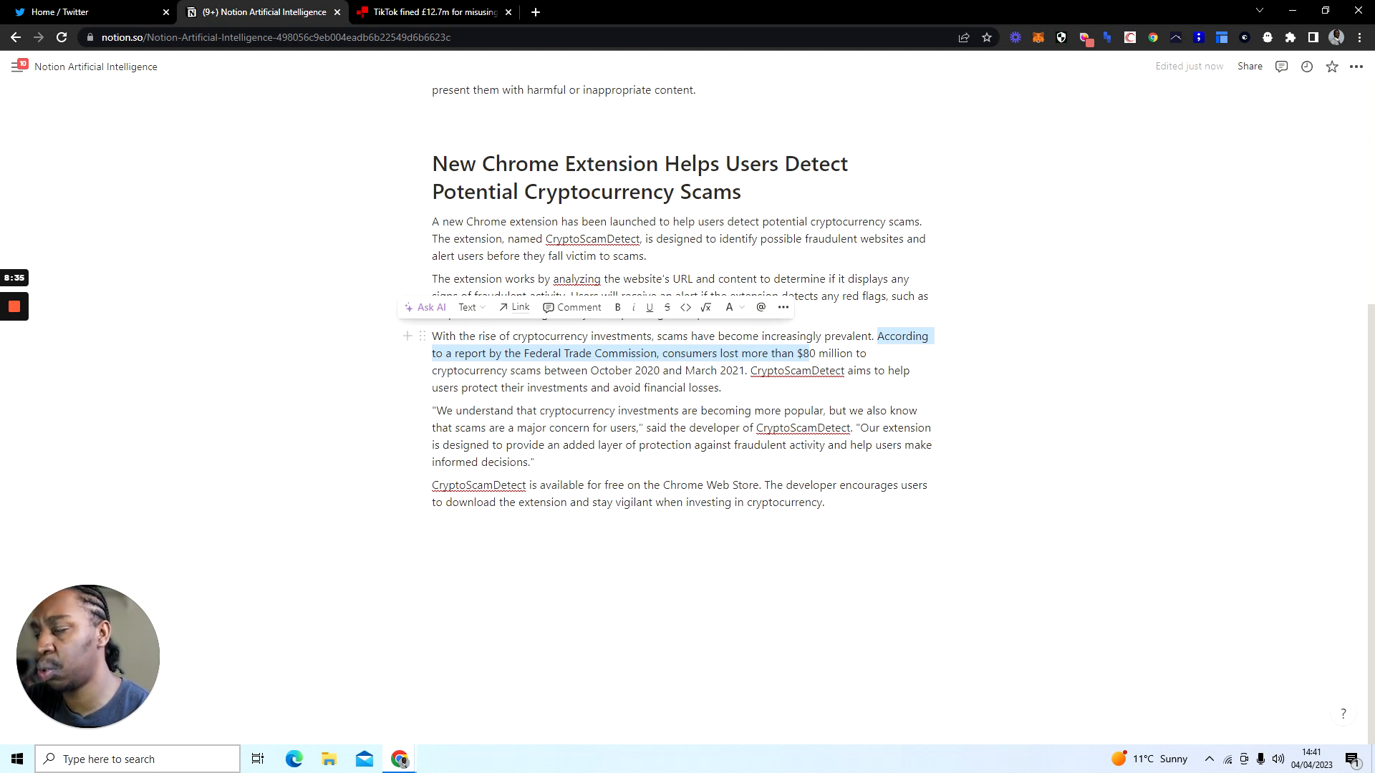
click(731, 388)
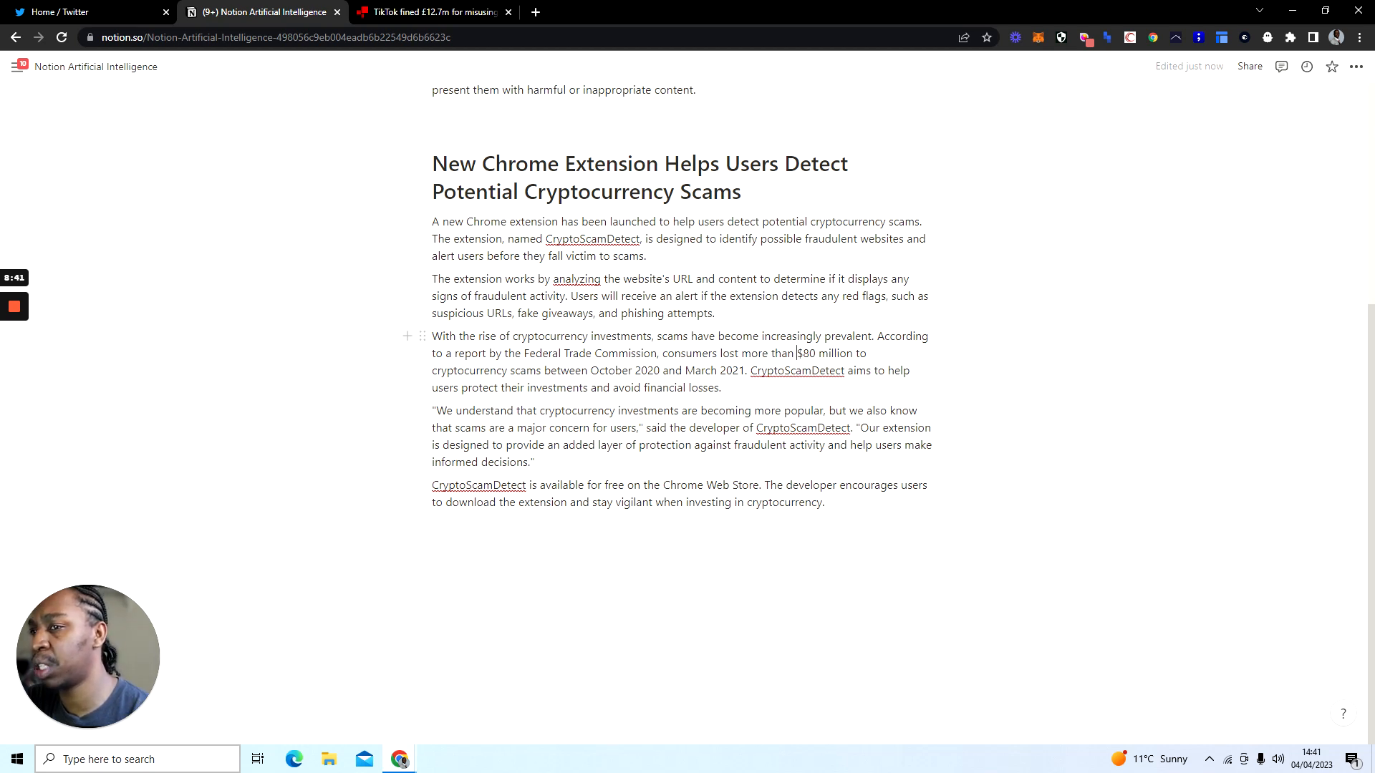
drag(797, 352, 854, 353)
click(853, 353)
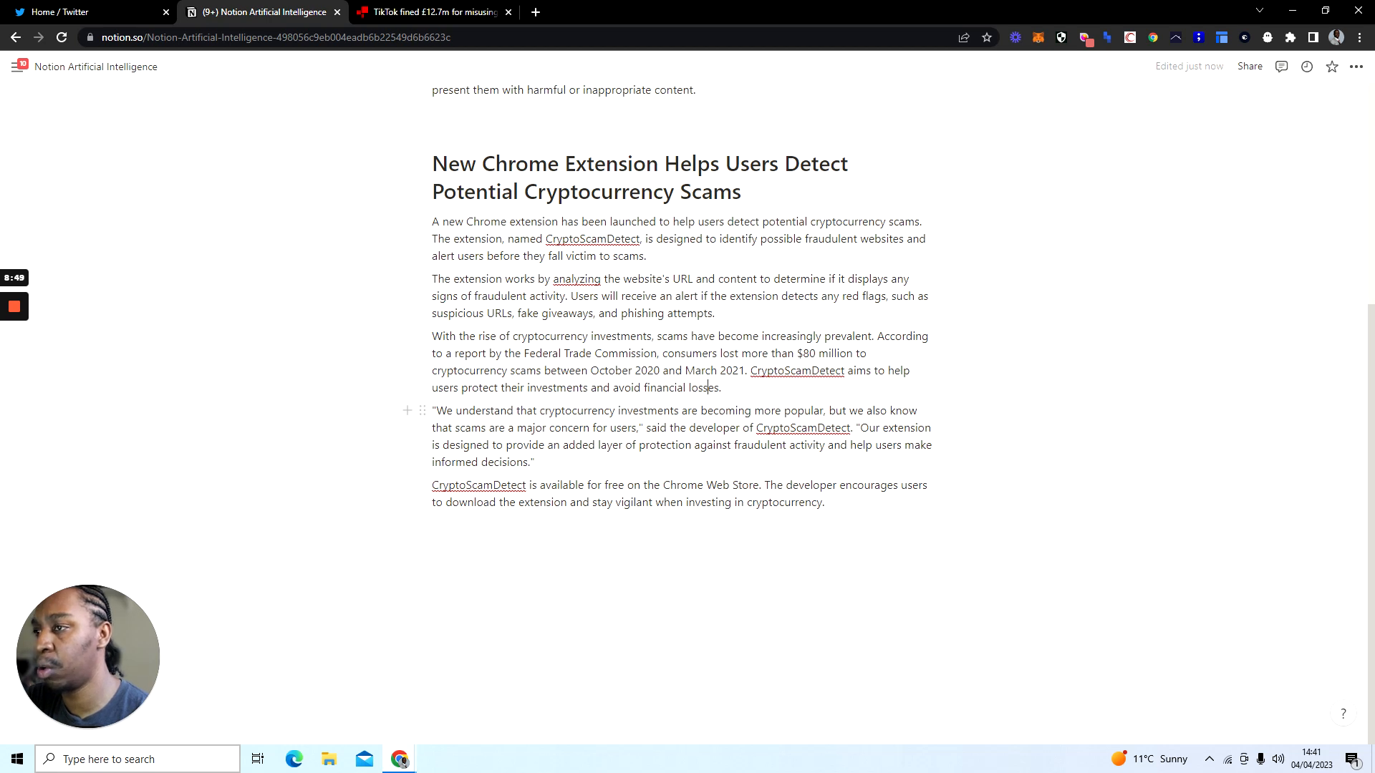
- Have the AI write a sales email about "love letter generator" below the press release and keep it
key(Return)
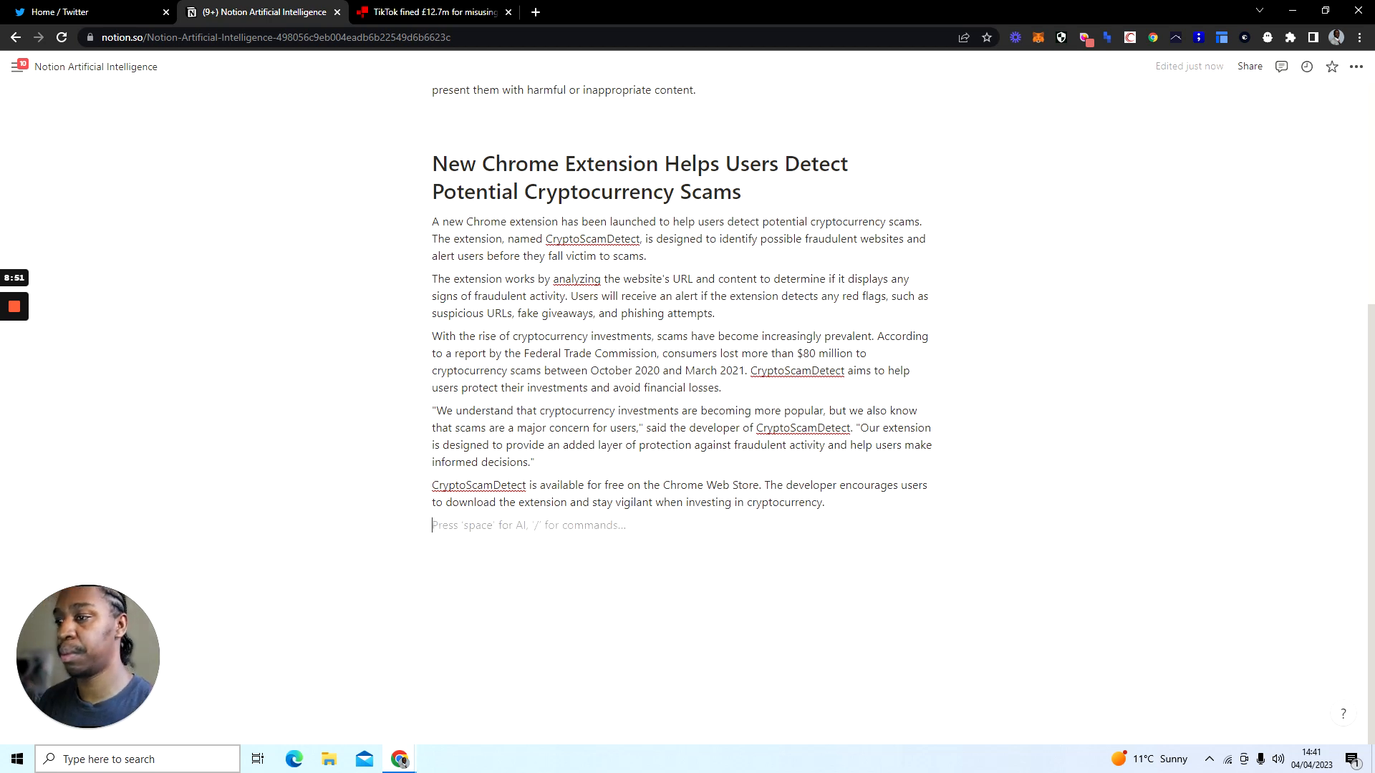
text(/)
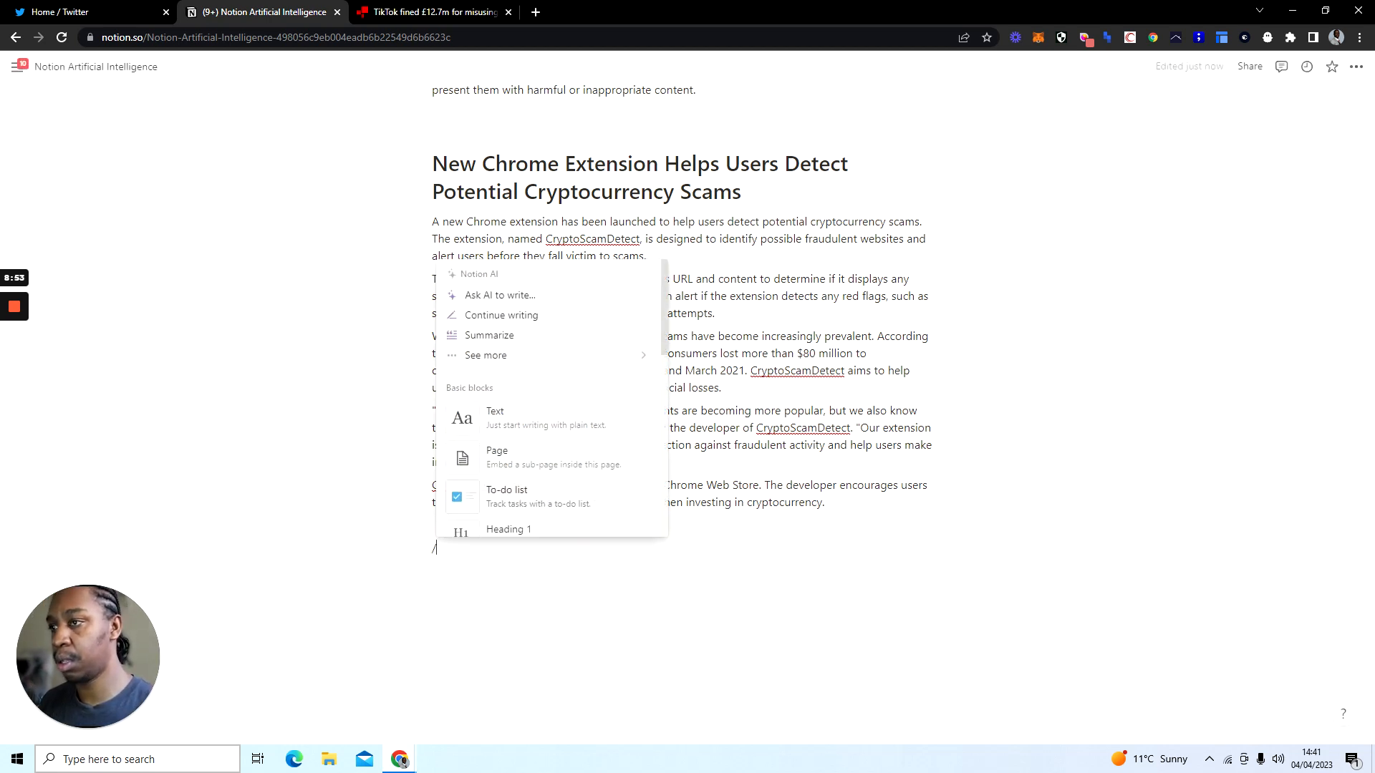
mouse_move(544, 358)
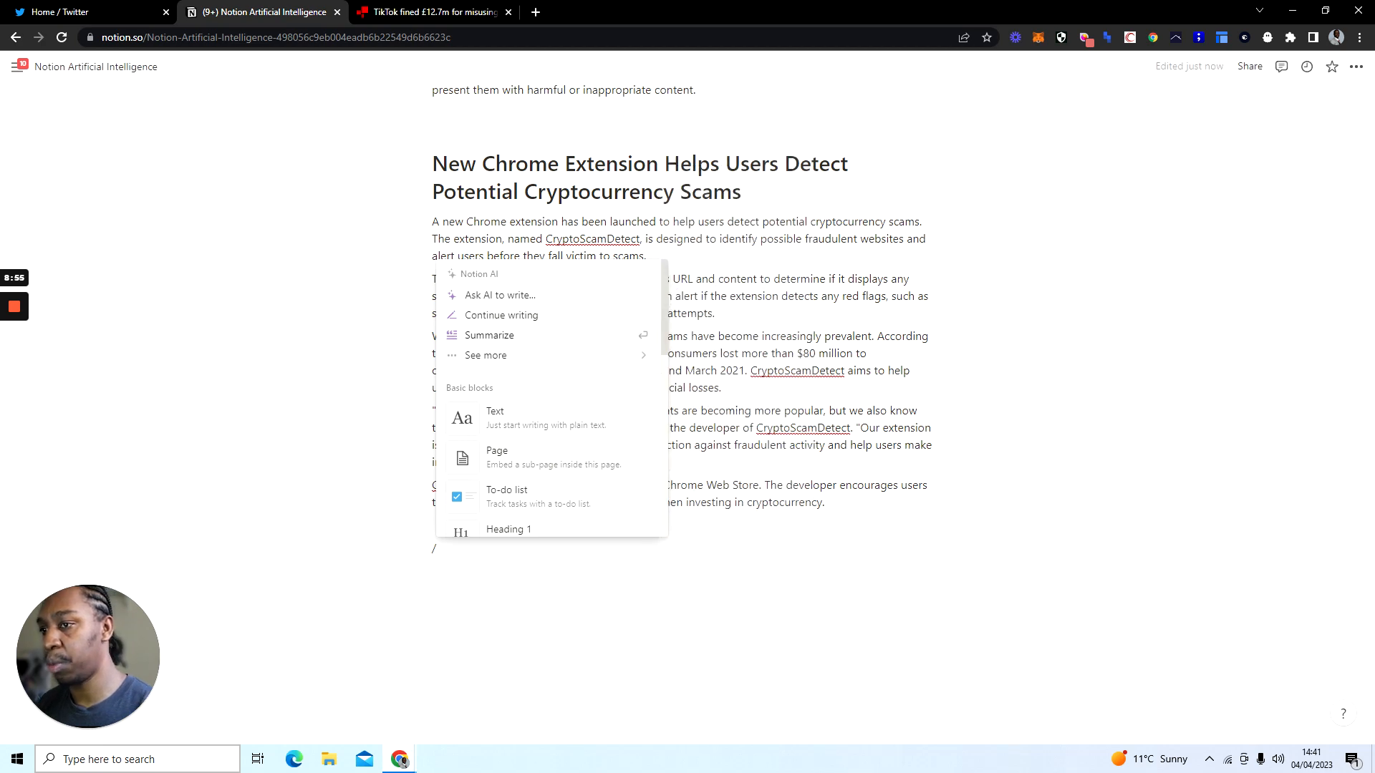
mouse_move(630, 358)
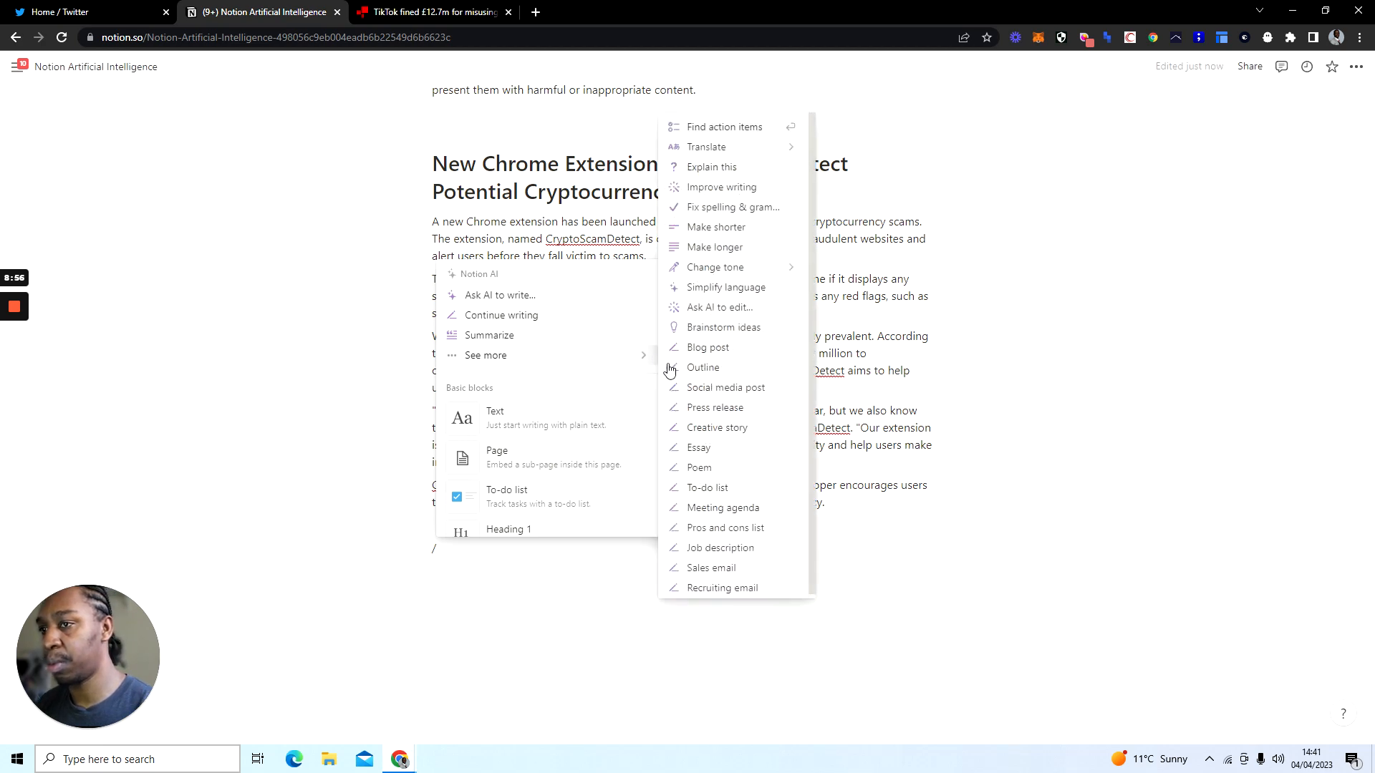
click(749, 572)
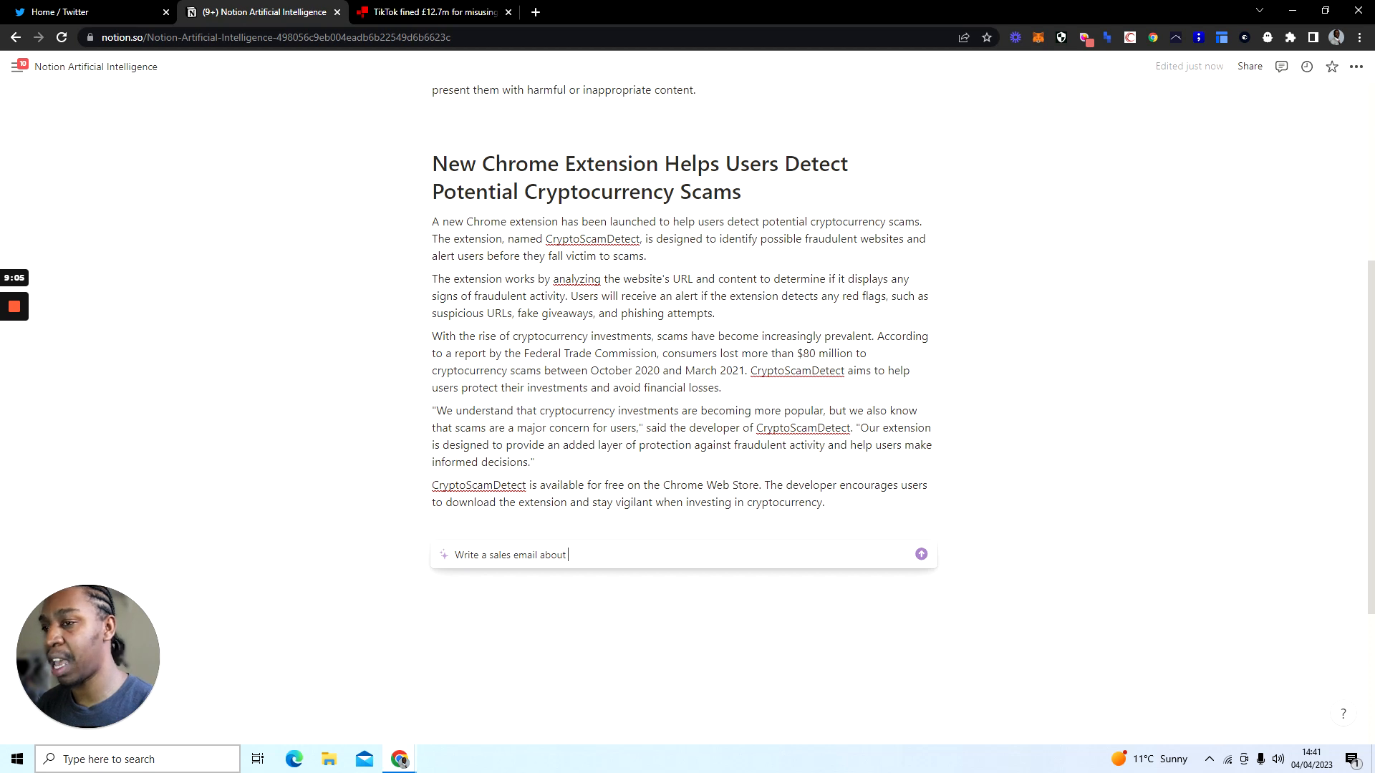
text(lo)
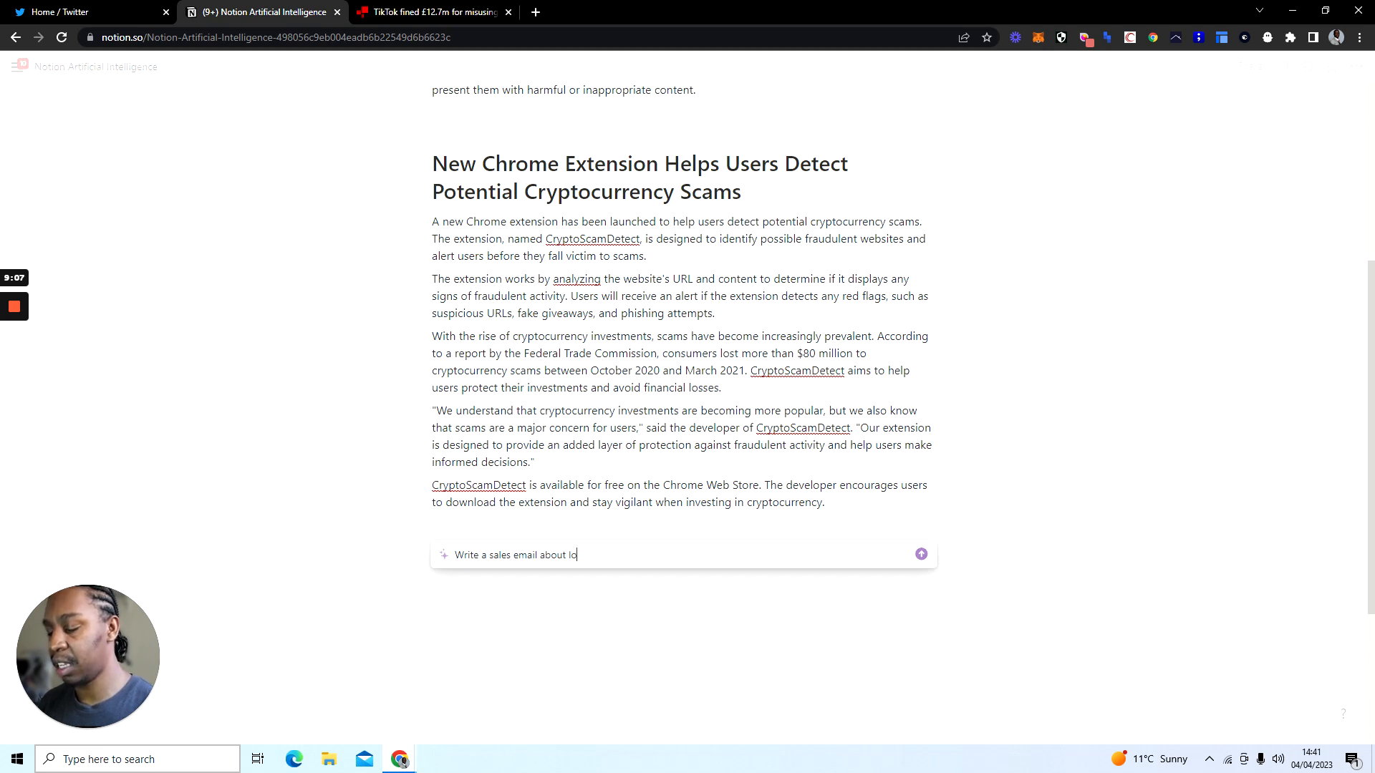
text(ve letter generator)
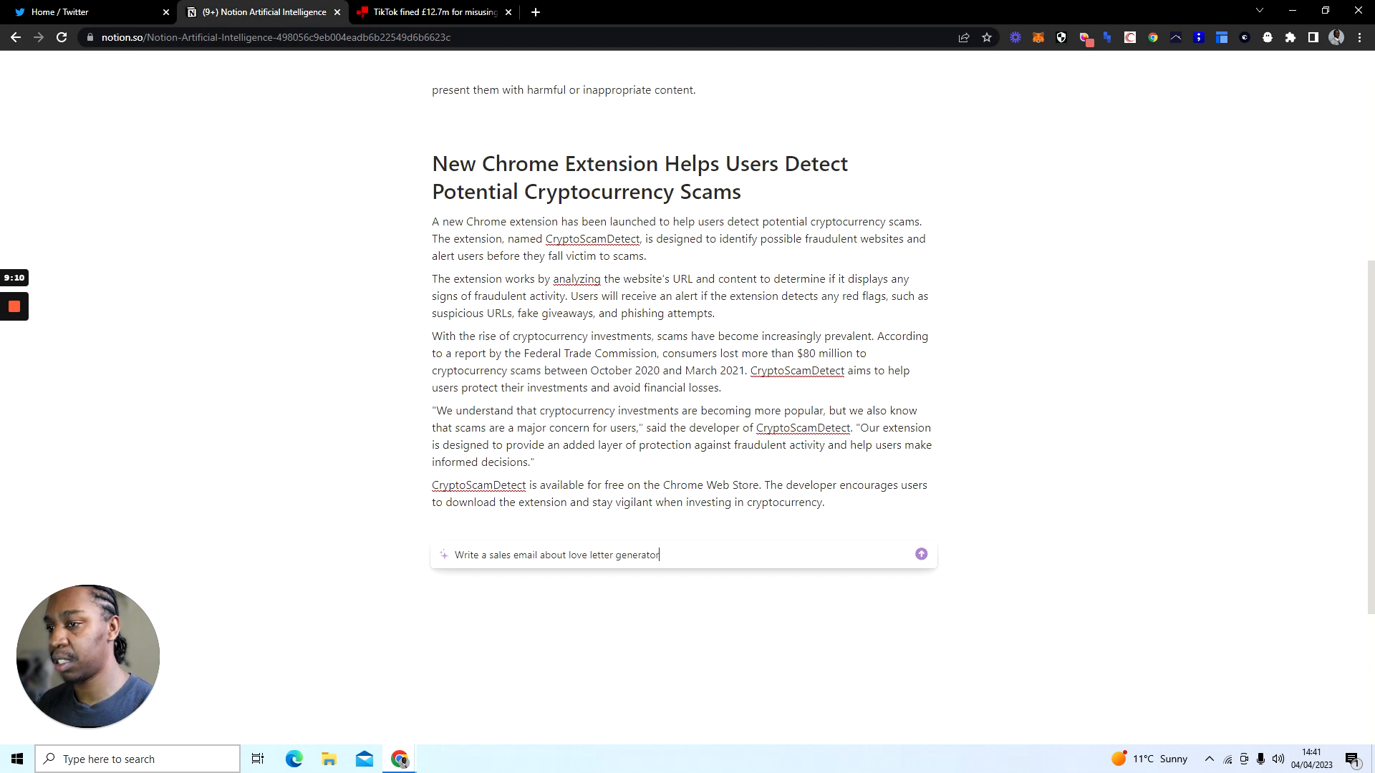
key(Return)
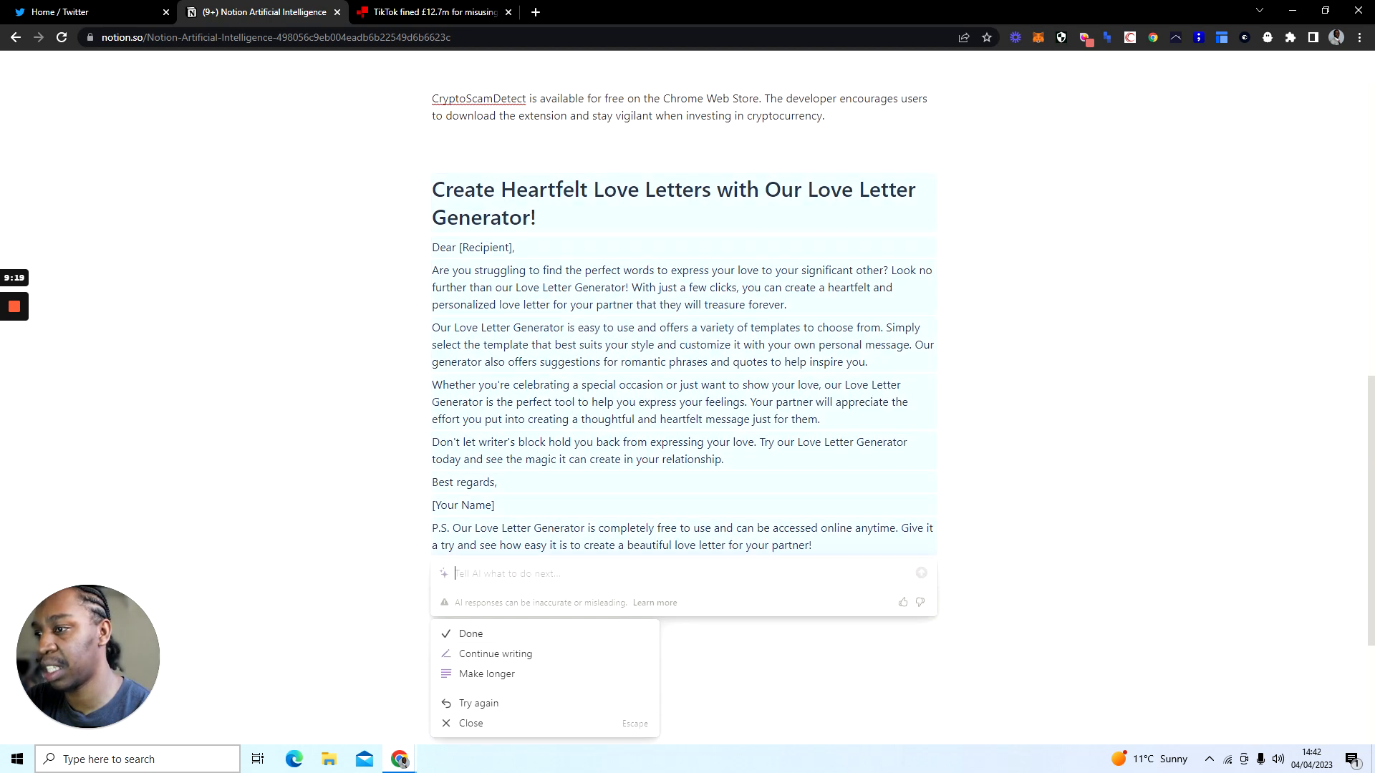
key(Return)
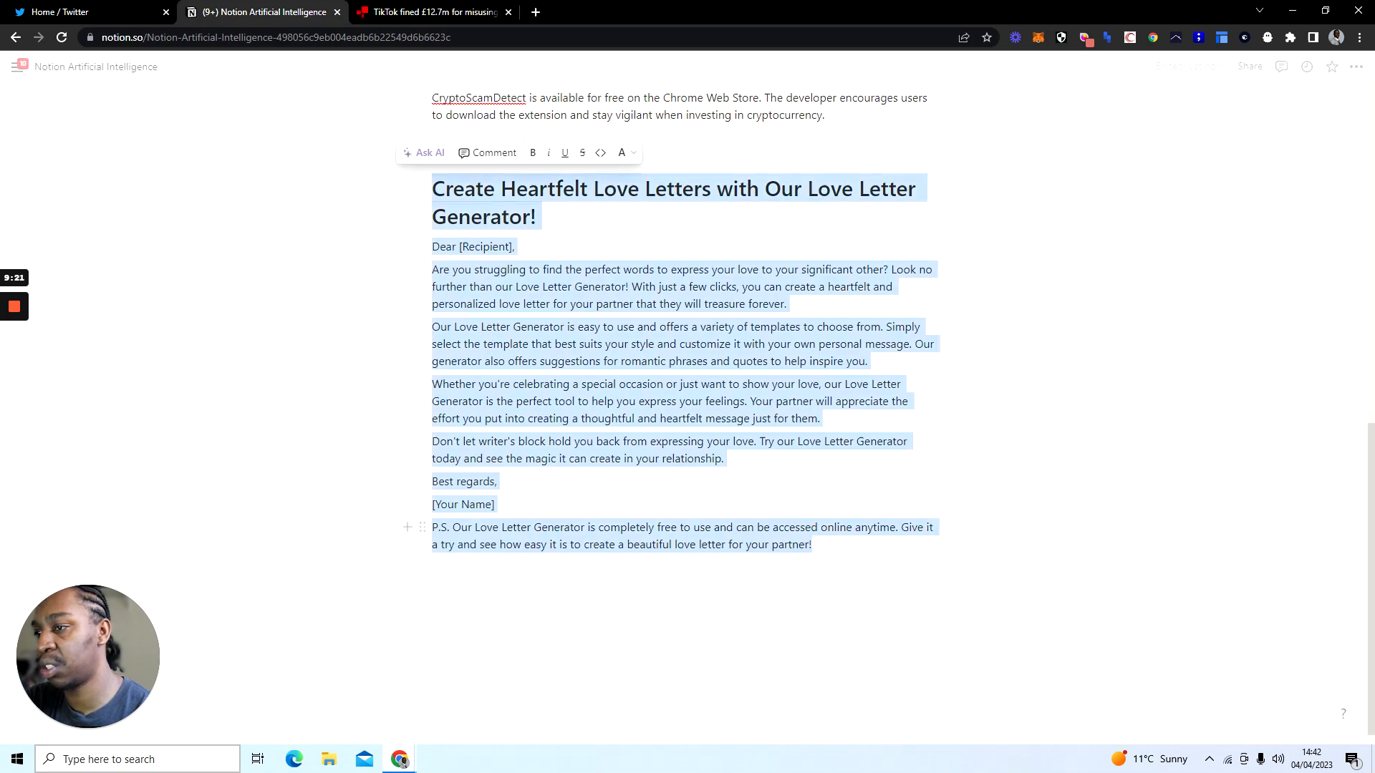
- Review the page from the TikTok paragraph to the sales email and add an empty line below the email
scroll(688, 415, up, 7)
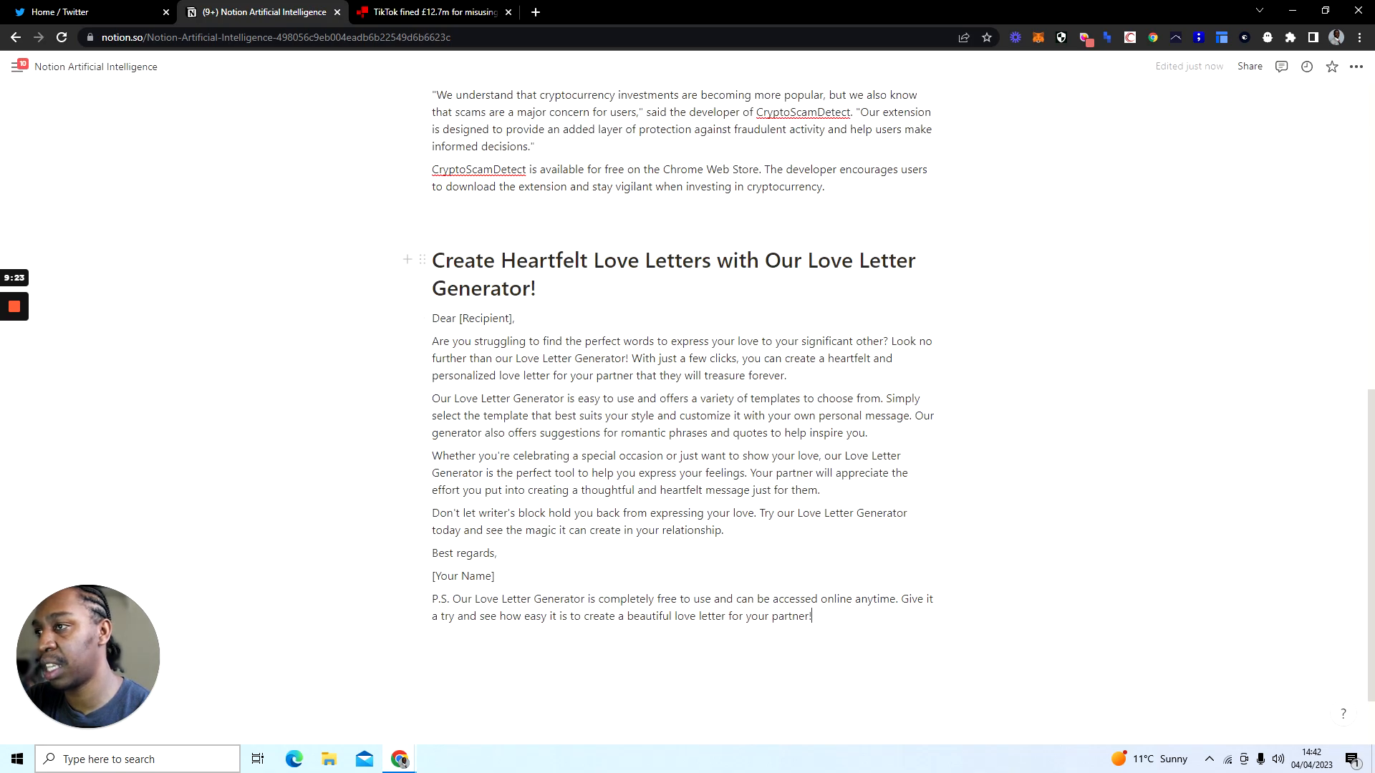
scroll(687, 415, up, 3)
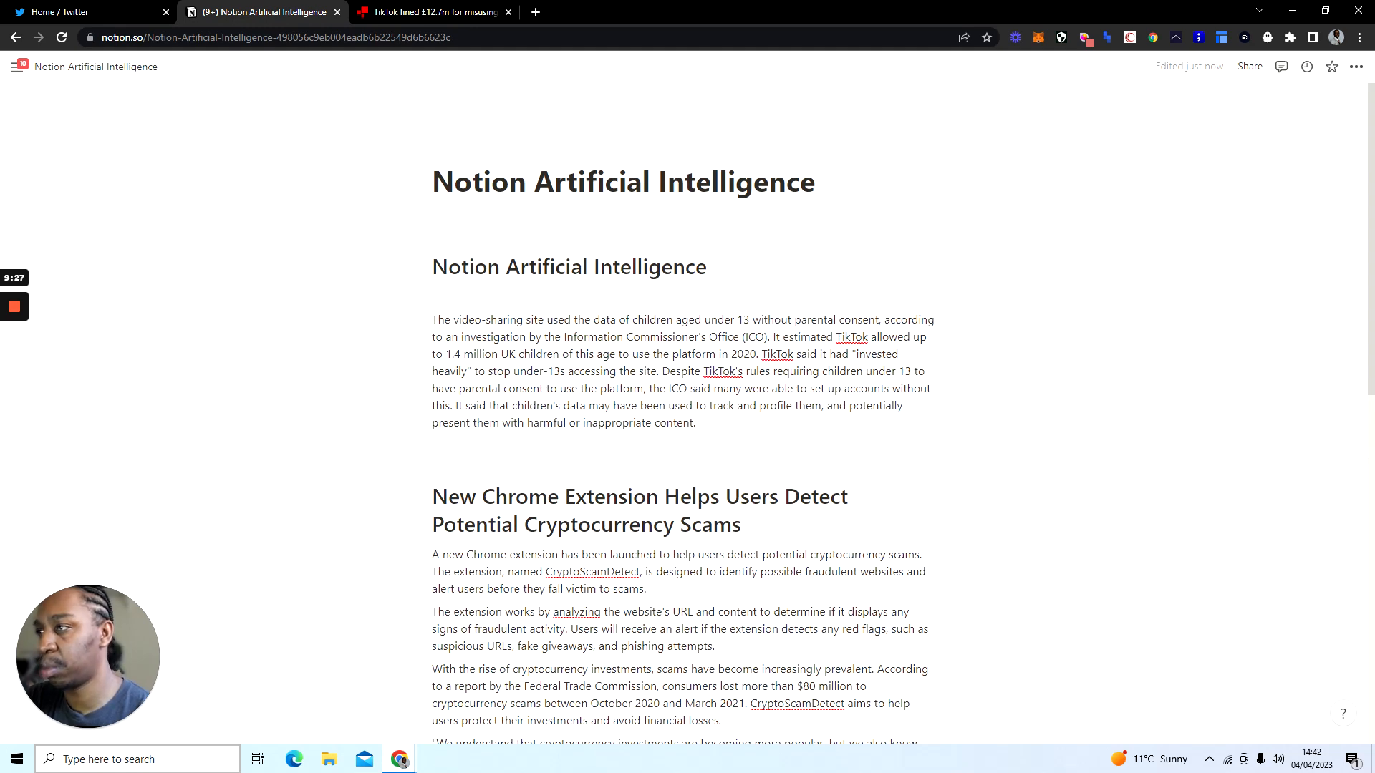
scroll(687, 416, down, 3)
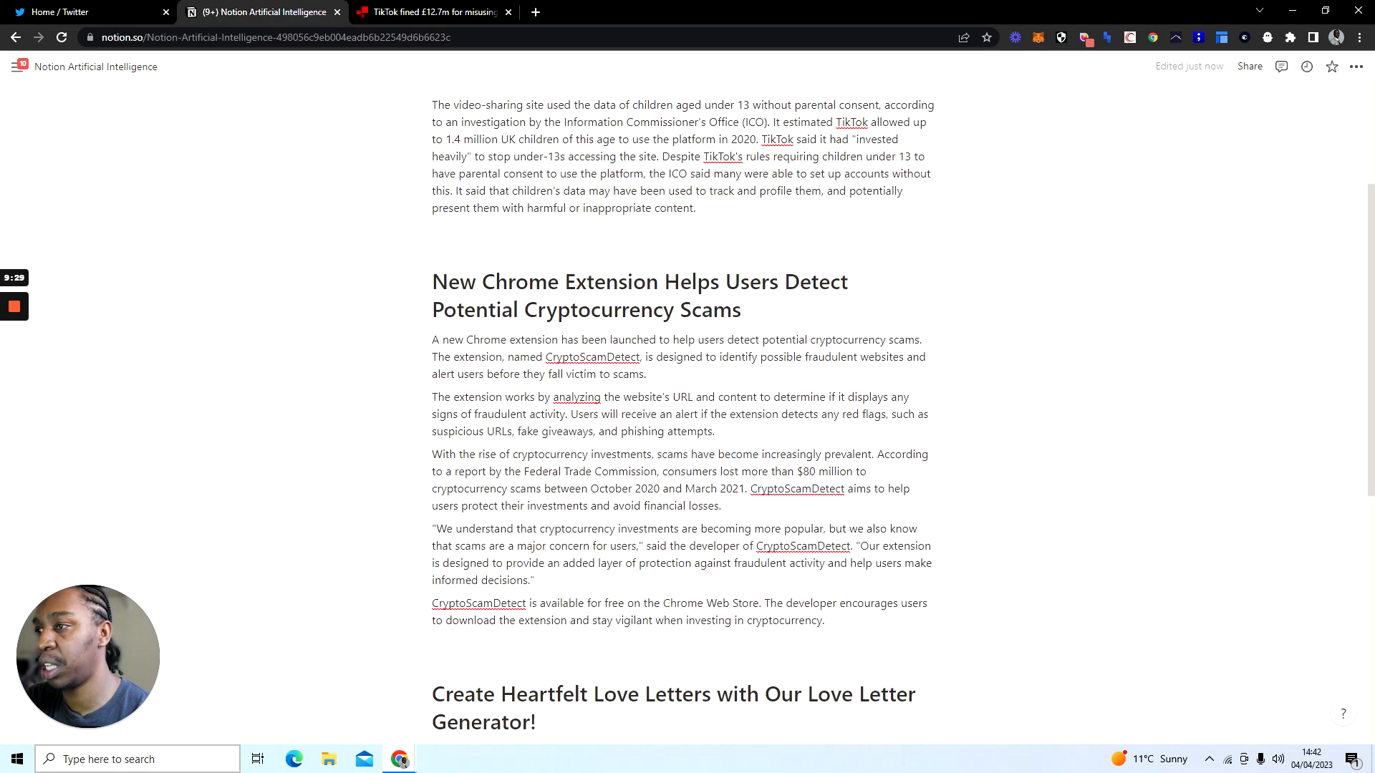
scroll(687, 415, down, 7)
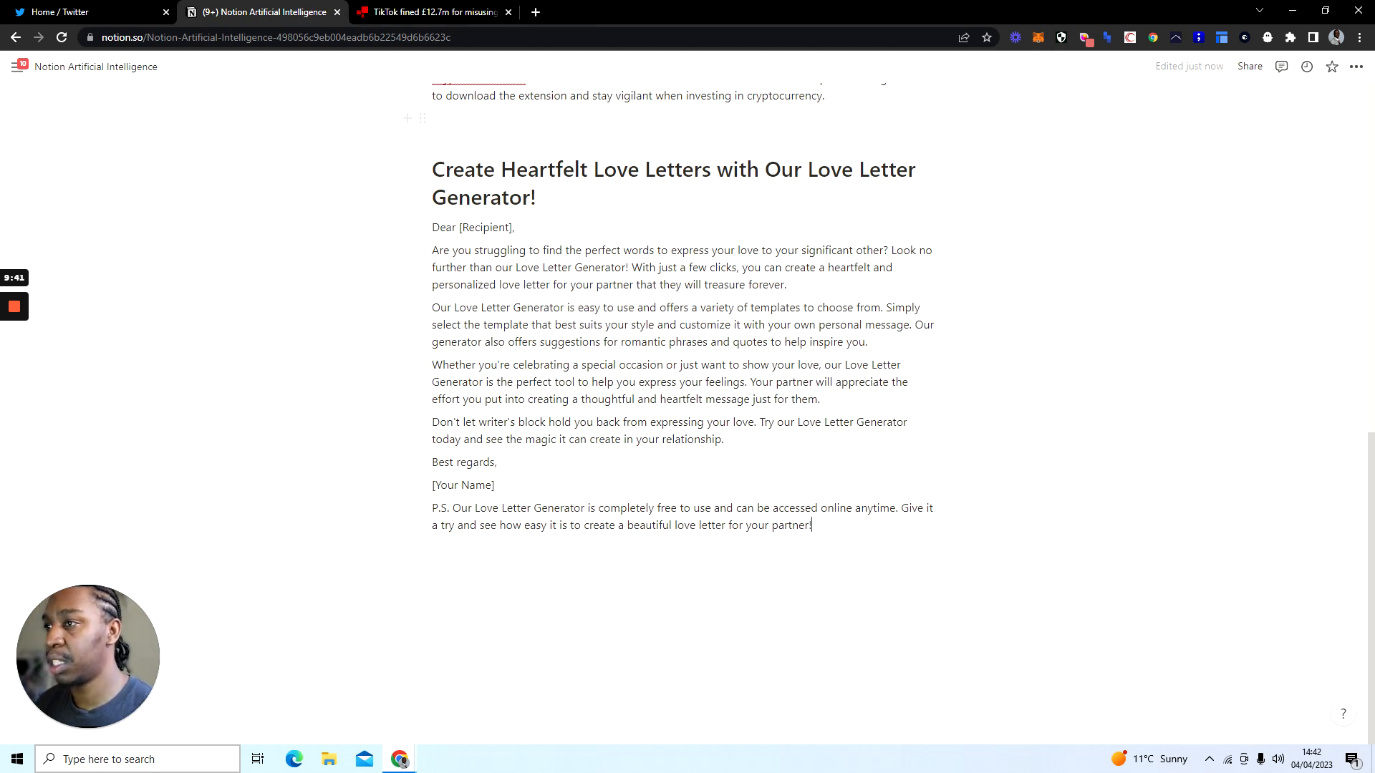
scroll(680, 415, up, 6)
scroll(681, 415, up, 5)
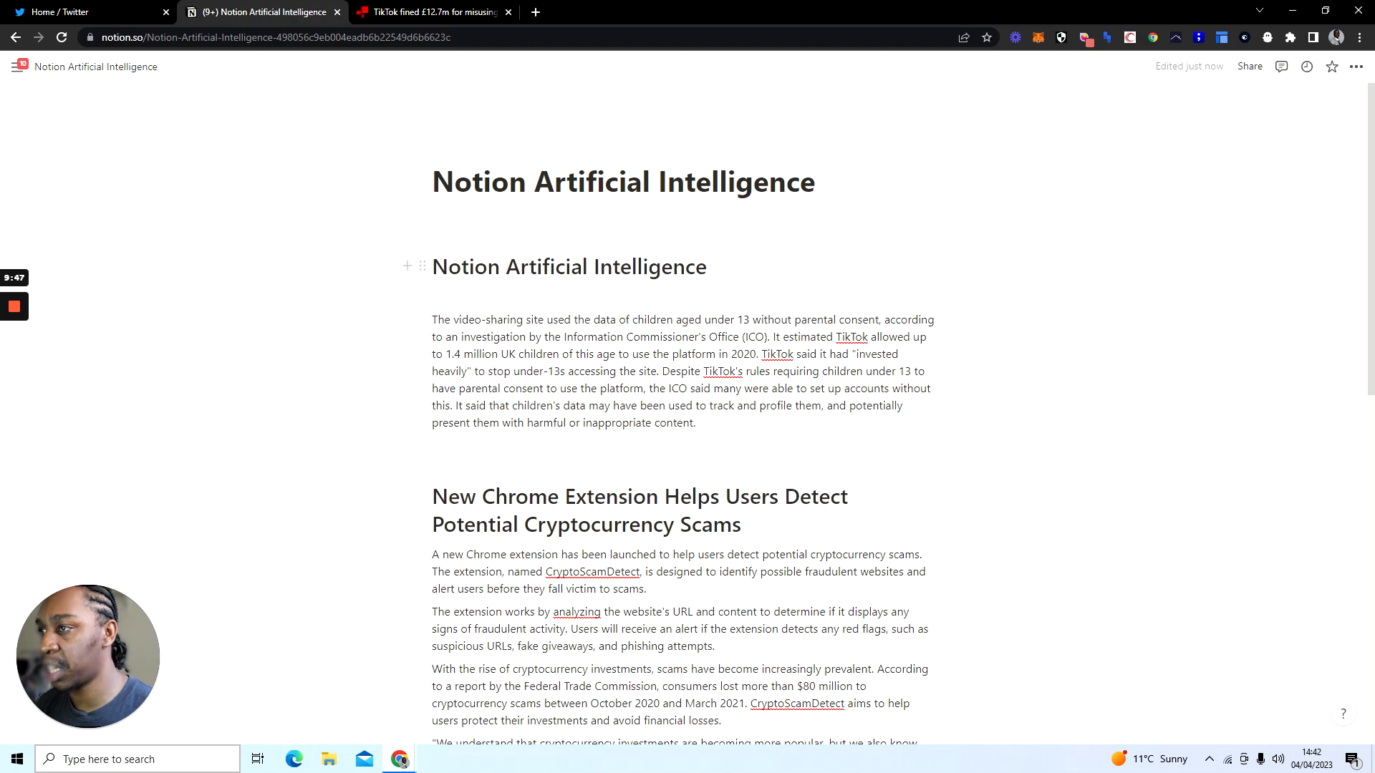
scroll(683, 415, down, 8)
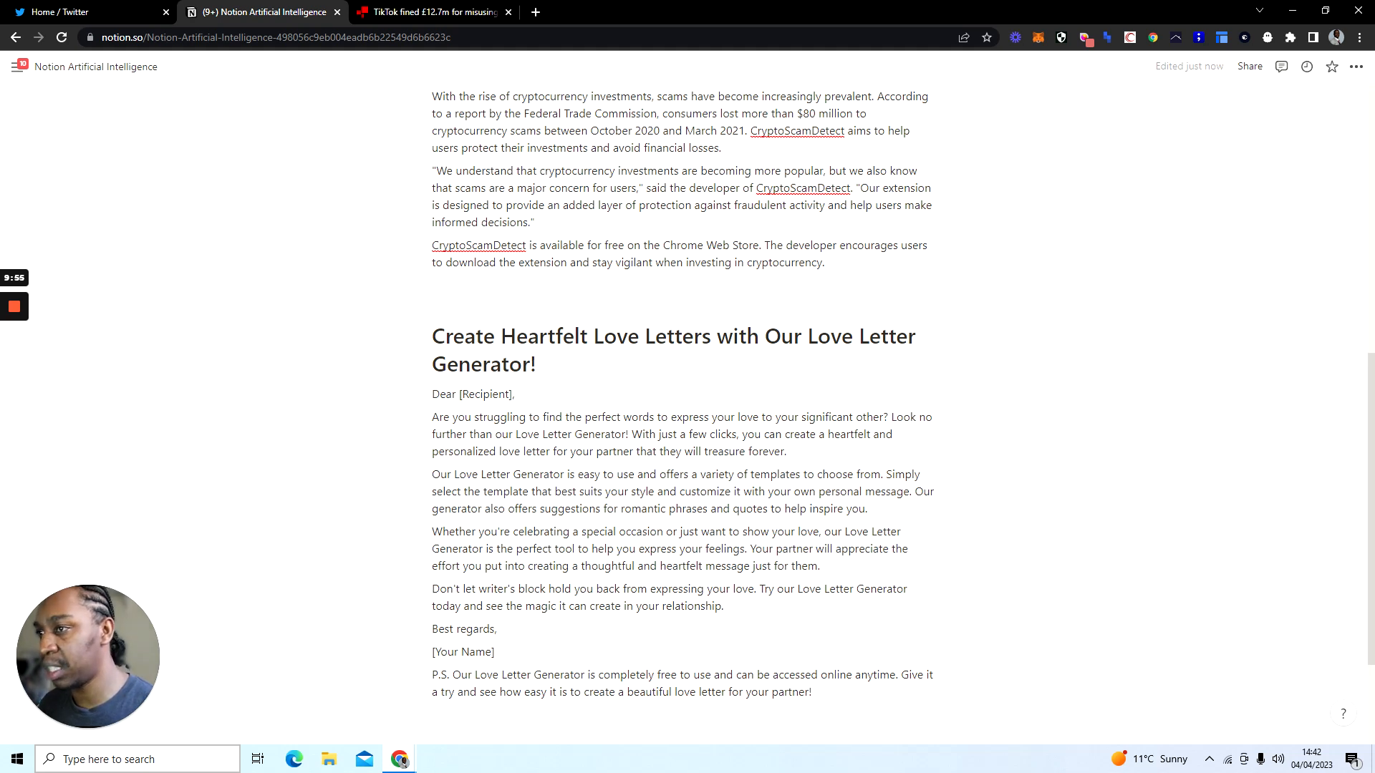
scroll(683, 415, down, 2)
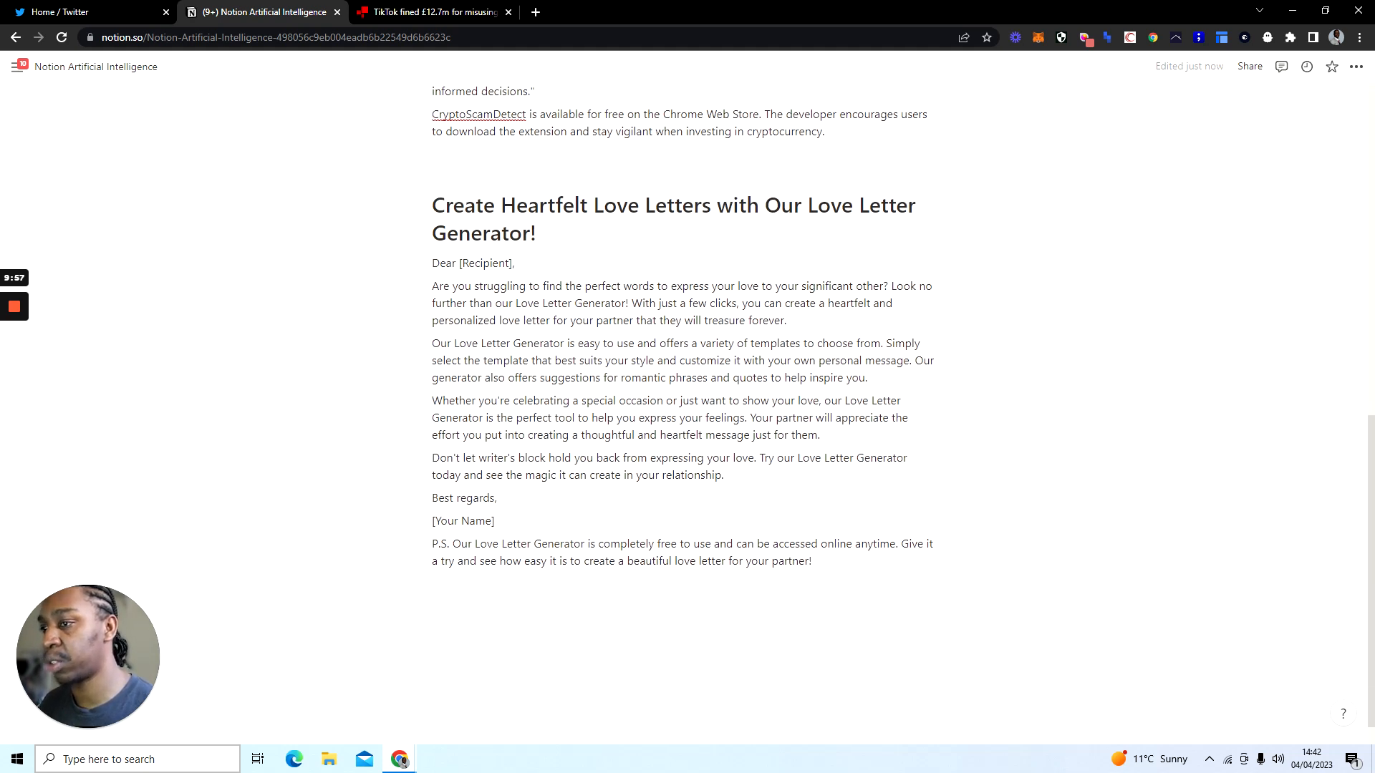
key(Return)
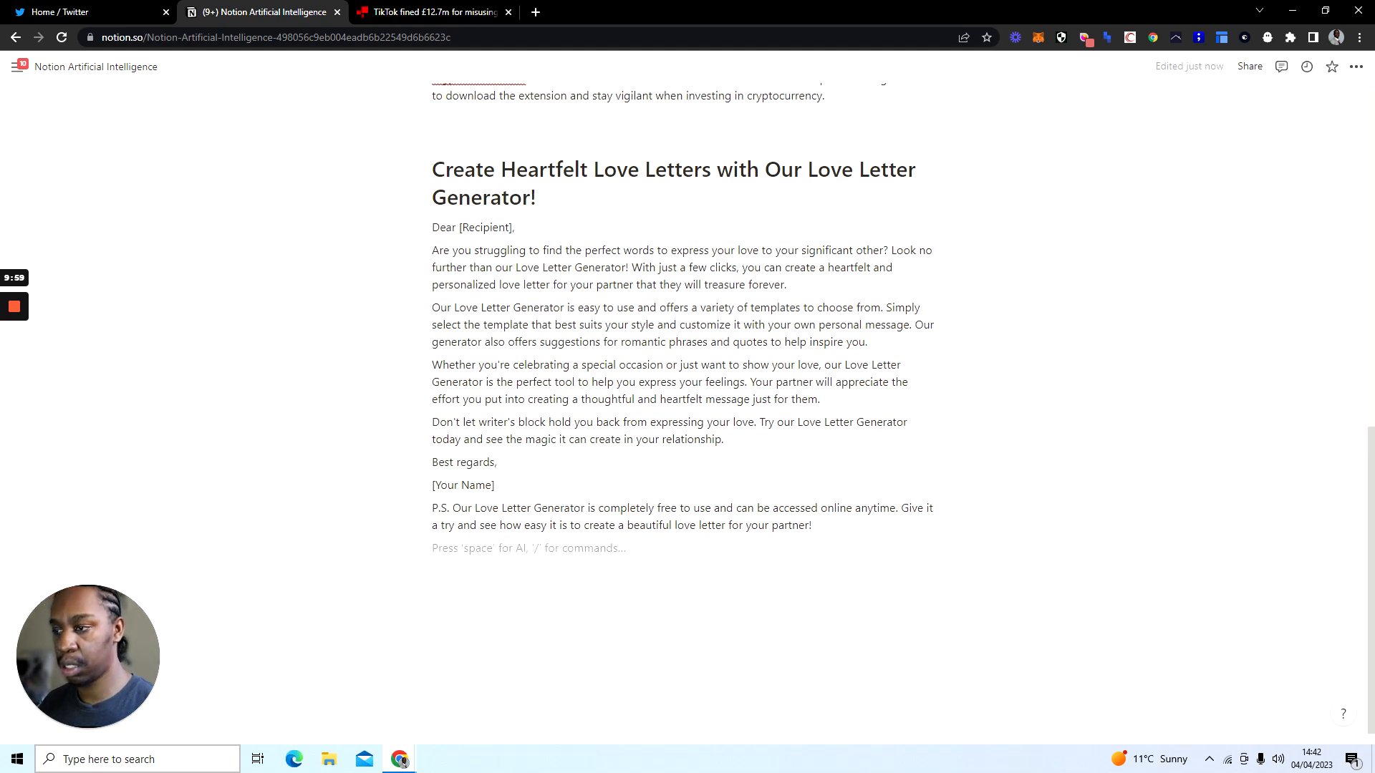
- Open ChatGPT at chat.openai.com/chat in a new tab beside the Notion tab and set the model to Default (GPT-3.5)
click(535, 12)
drag(530, 16, 371, 28)
text(chat.openai.com/chat)
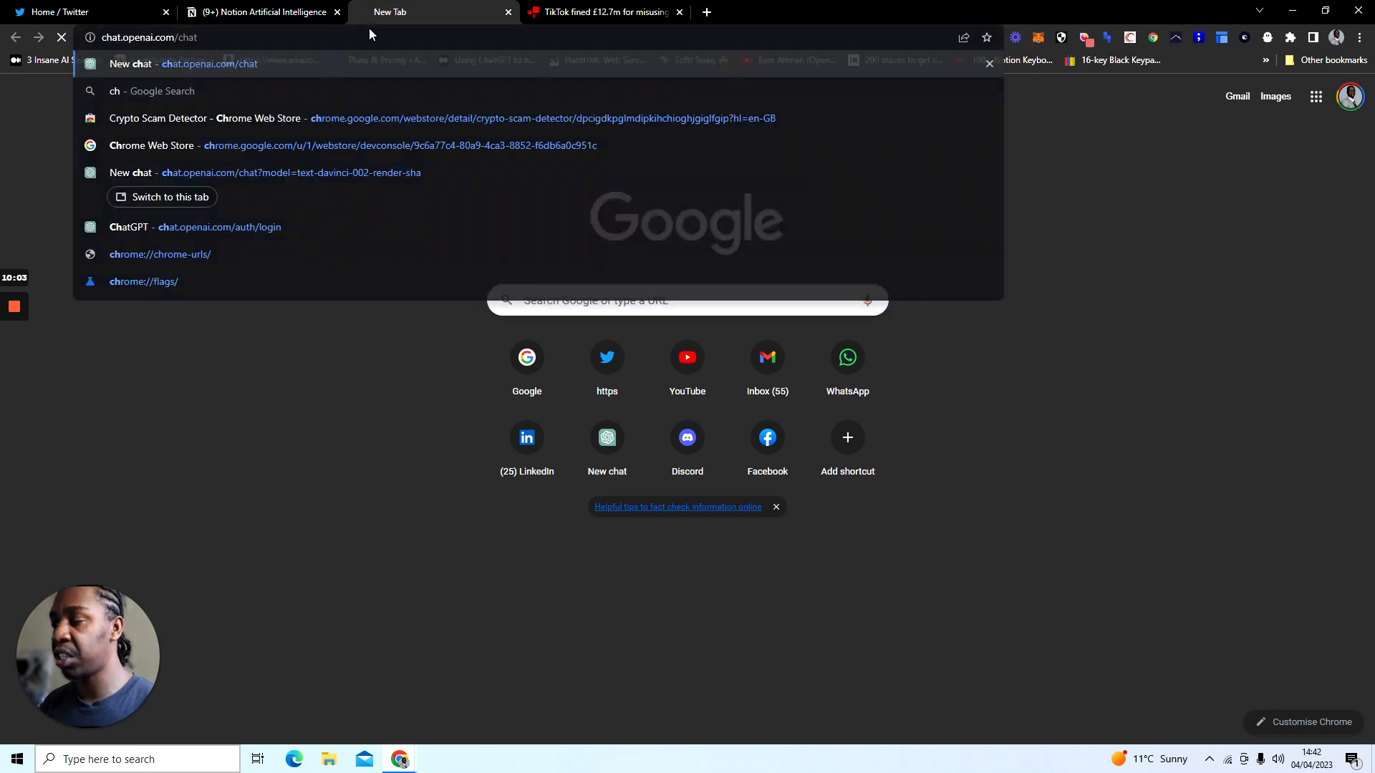
key(Return)
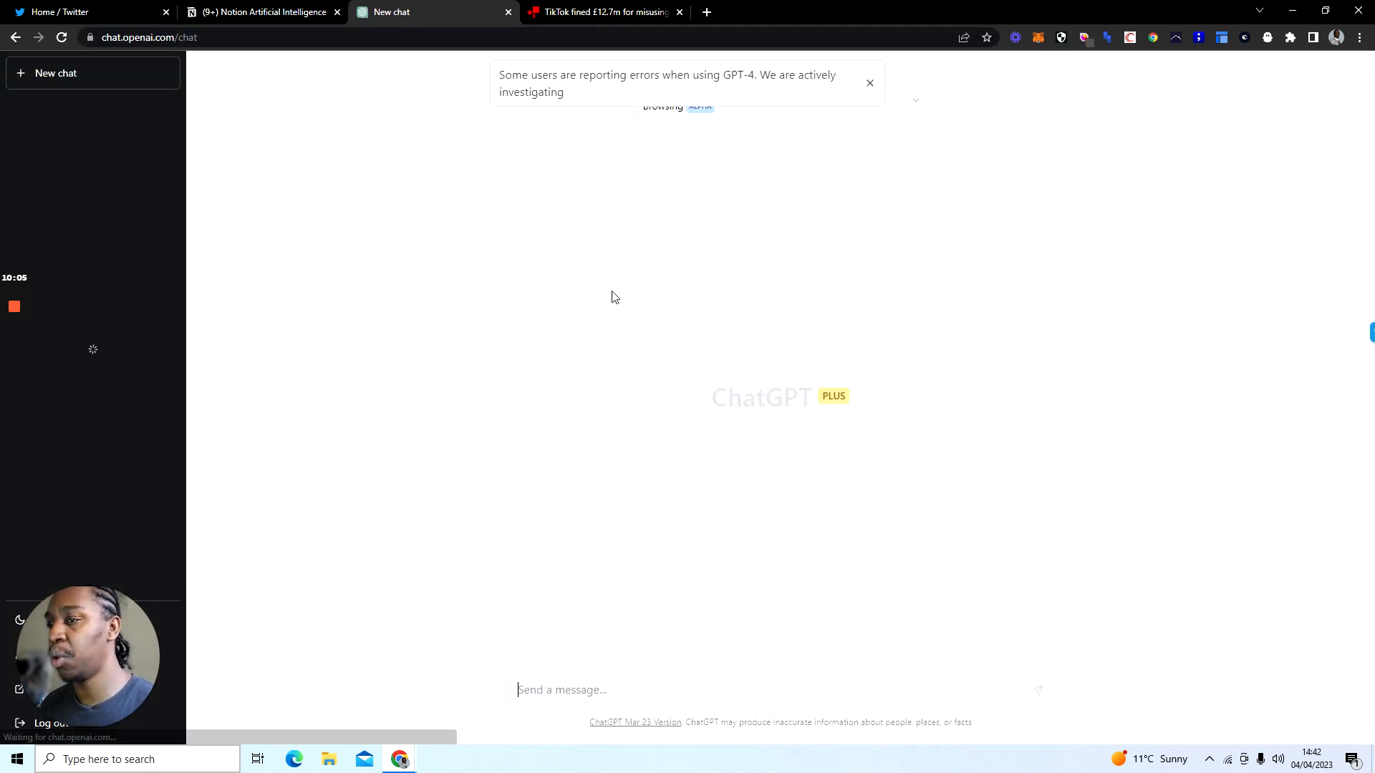
click(870, 84)
click(870, 104)
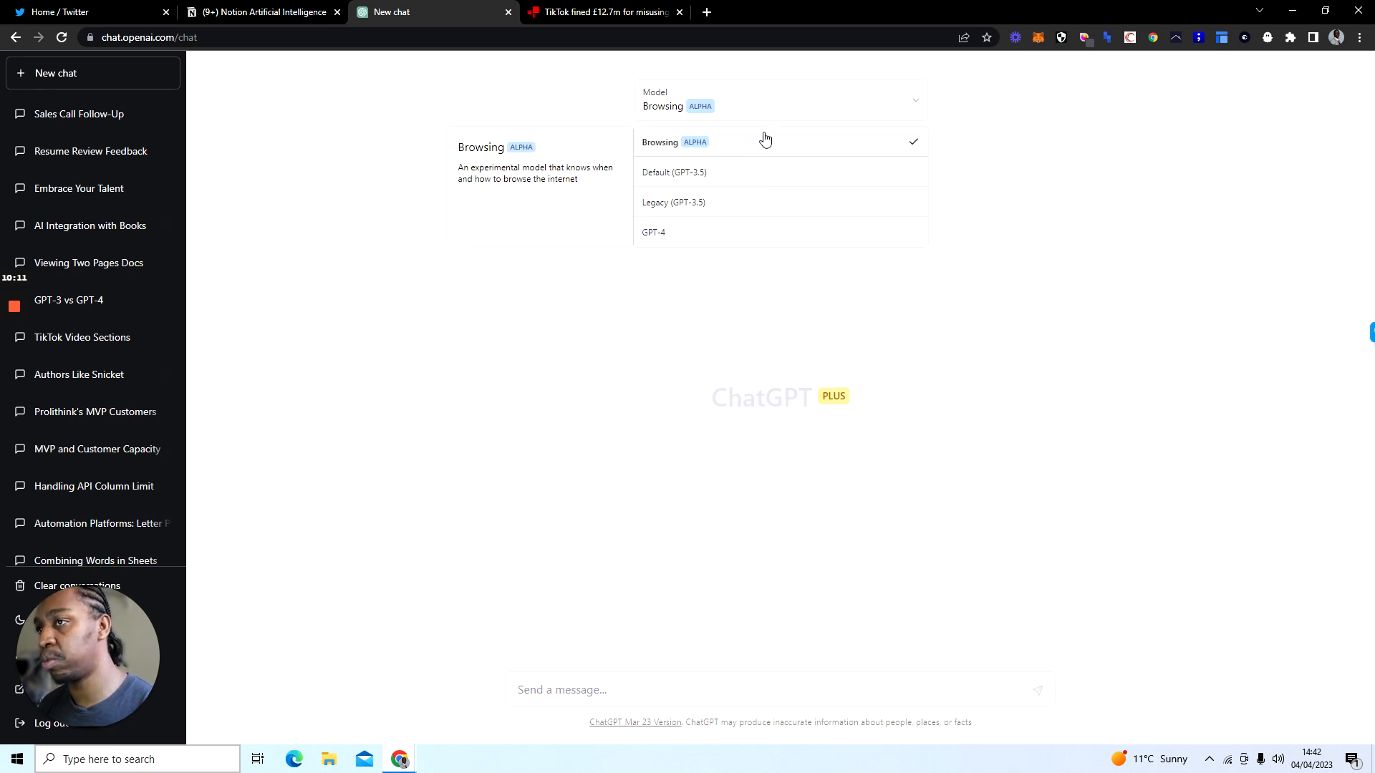
click(752, 173)
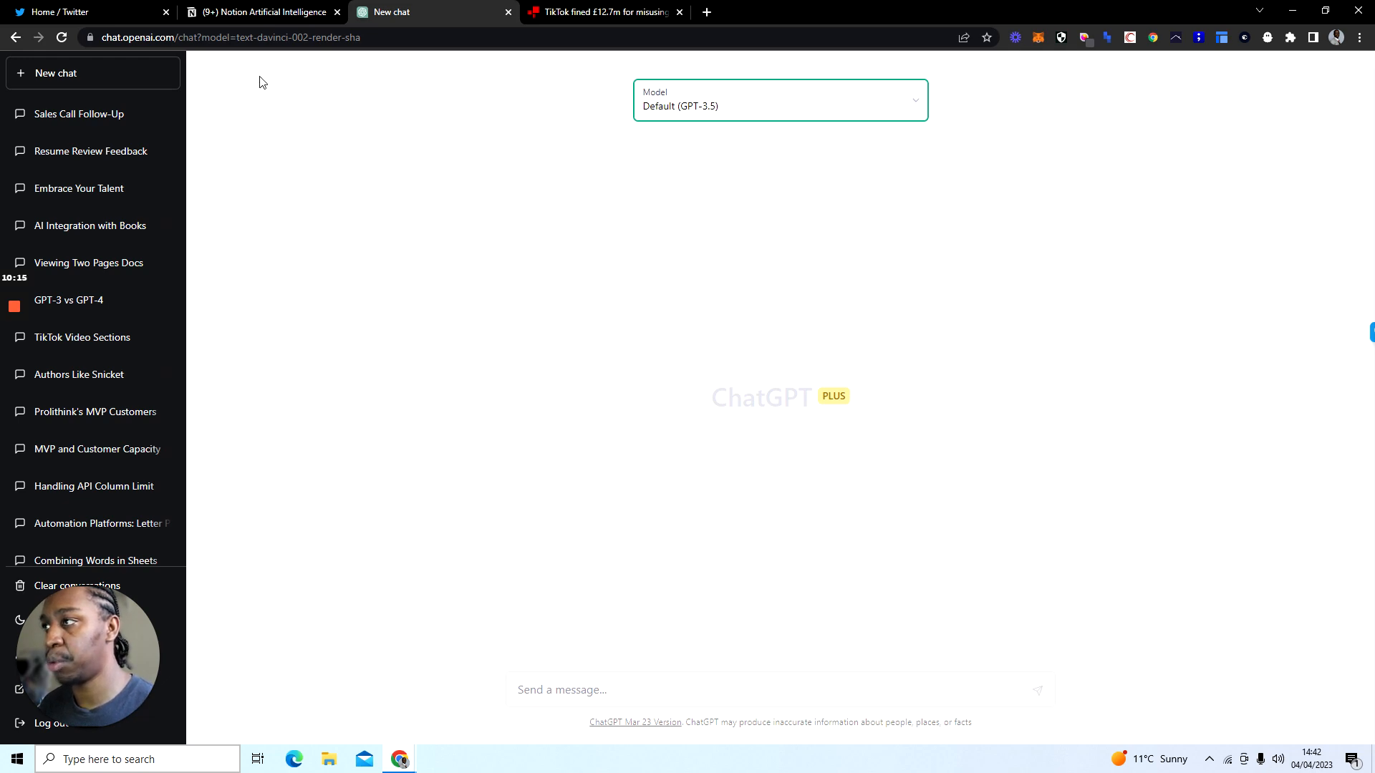
- Switch to the Notion page, have the AI summarize it in a new block below the sales email, and return to ChatGPT
click(274, 12)
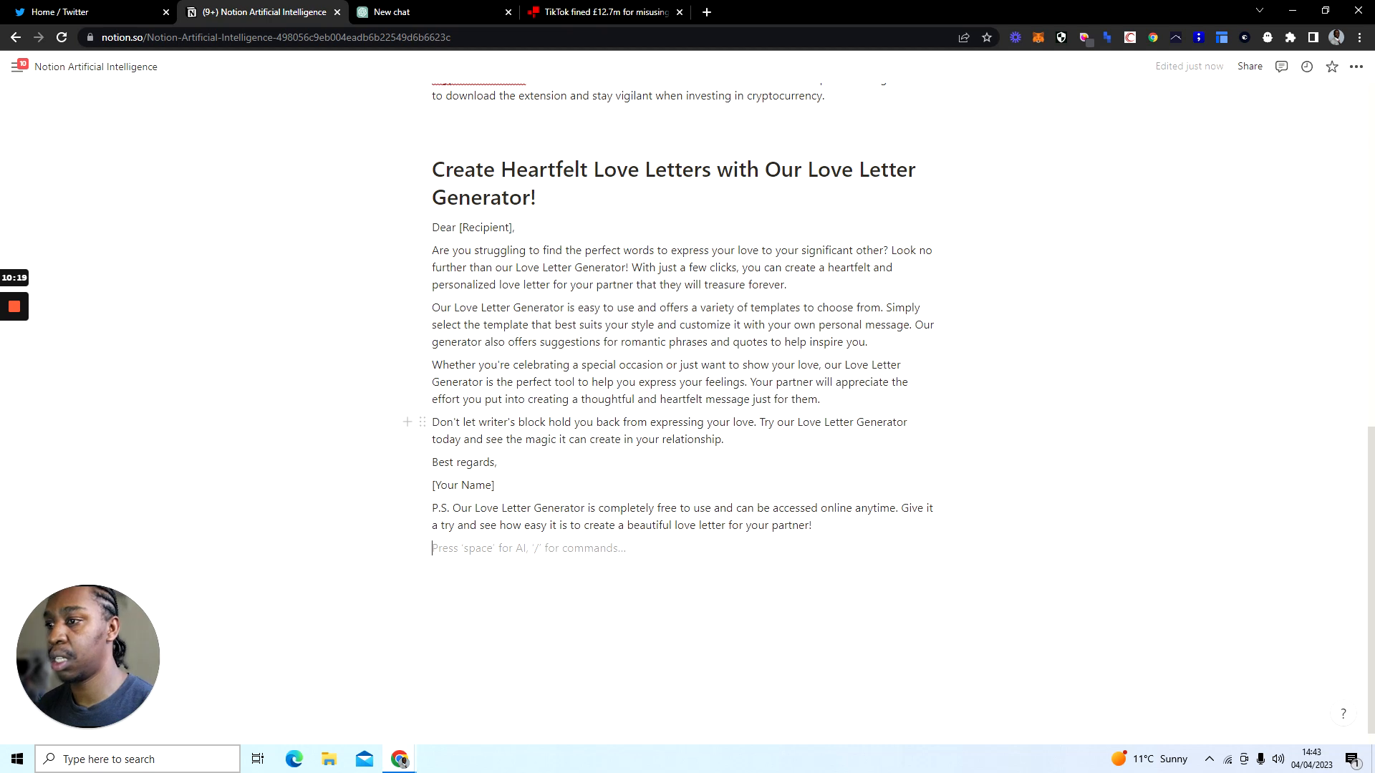
key(Return)
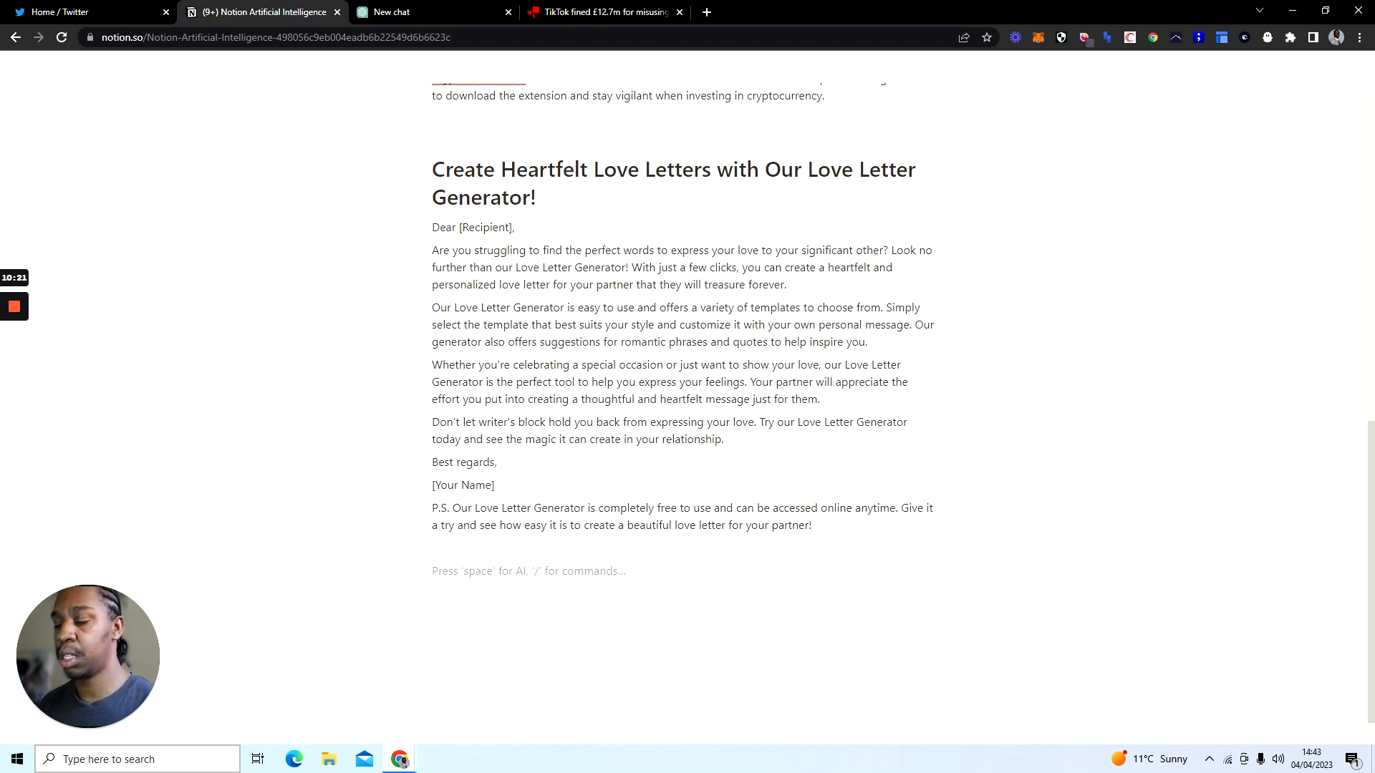
text(/)
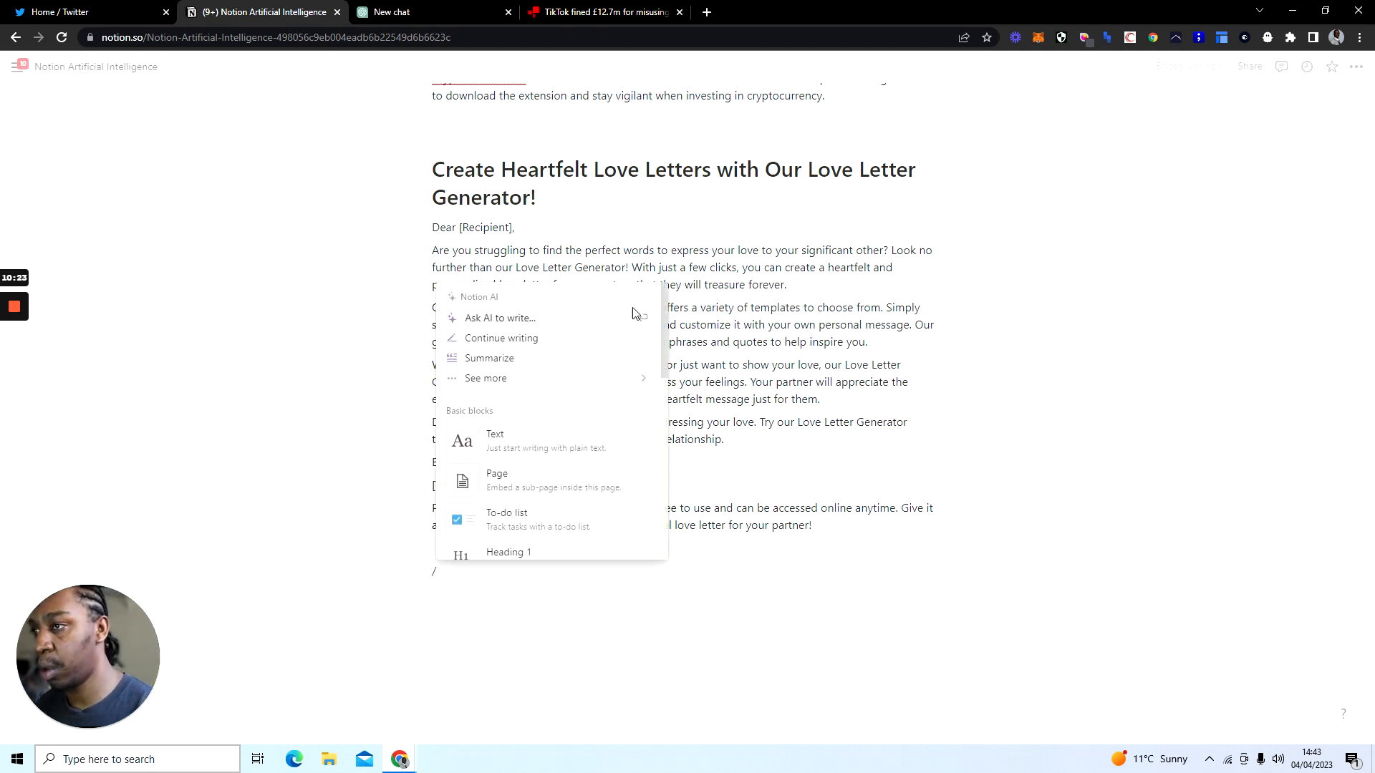
click(541, 363)
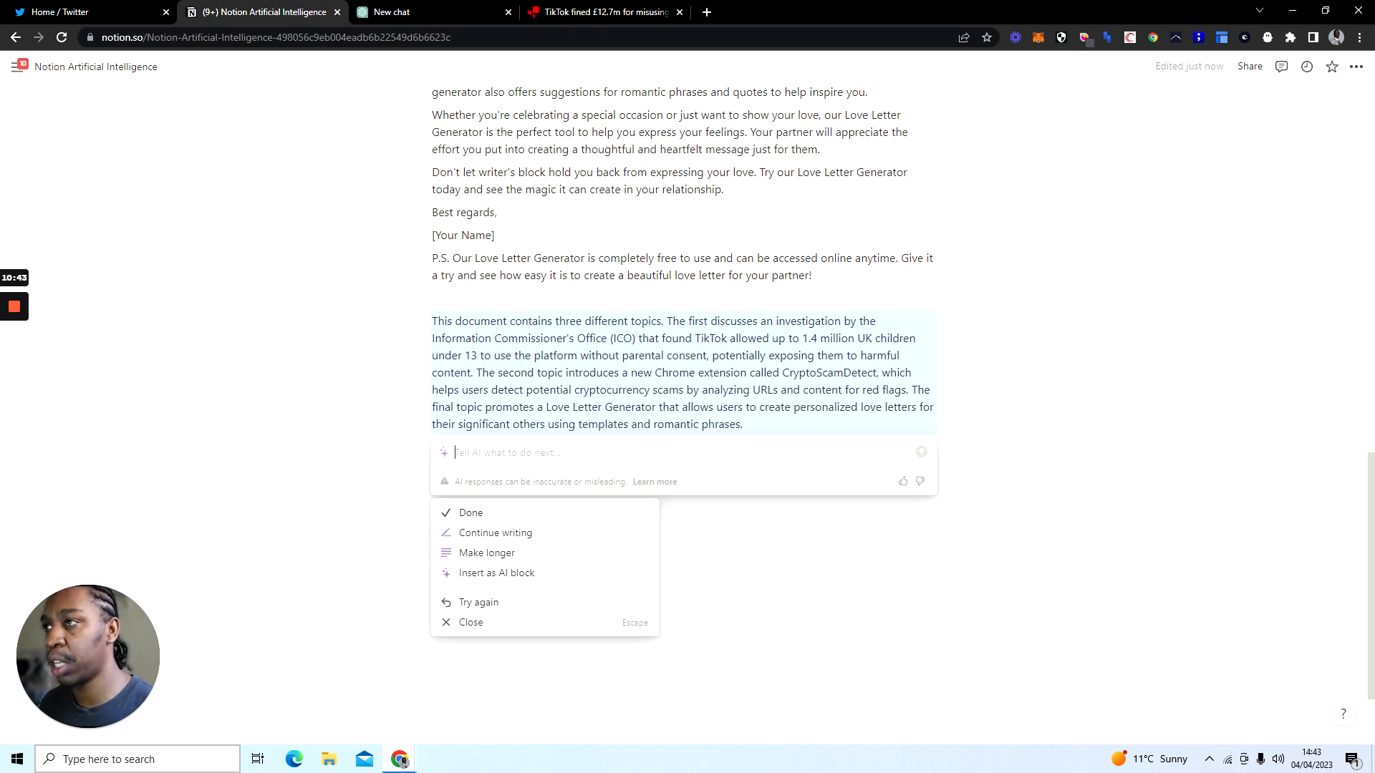
click(458, 12)
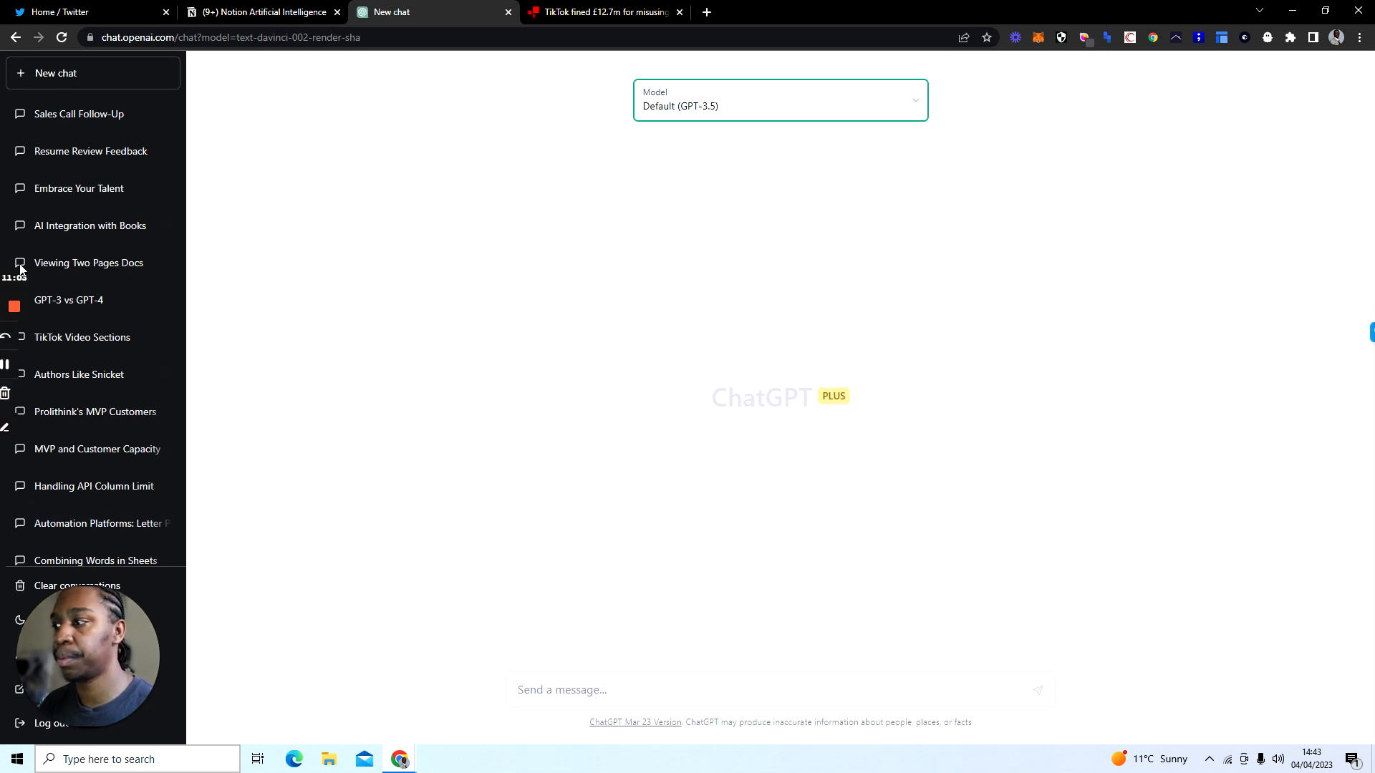
mouse_move(15, 310)
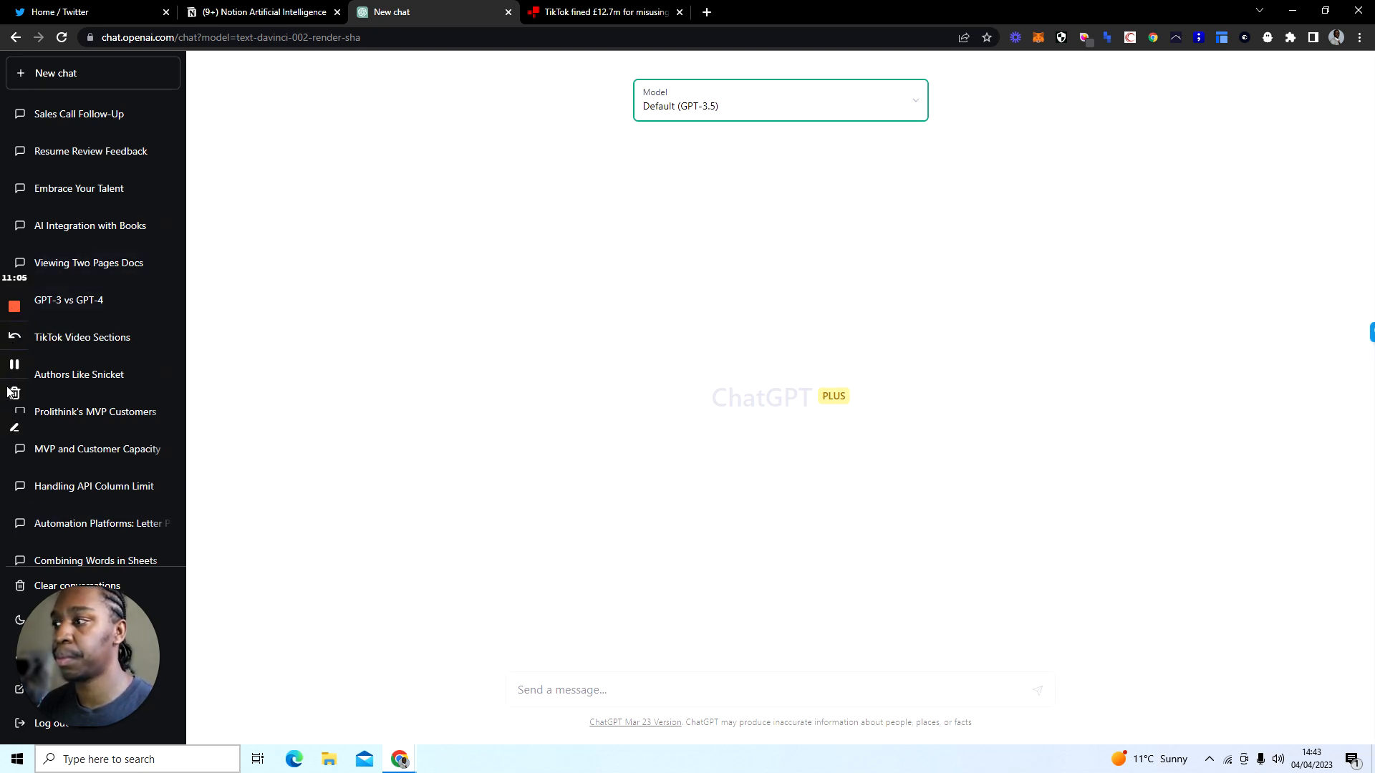